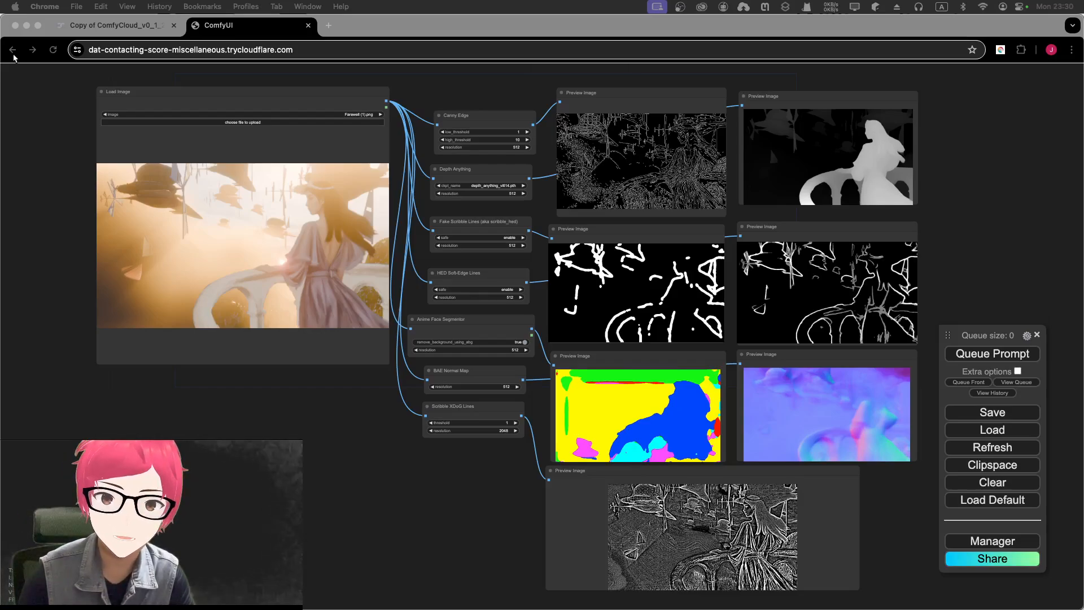
Close the Resources pane in the ComfyCloud Colab notebook and return to the ComfyUI workflow
left_click(100, 27)
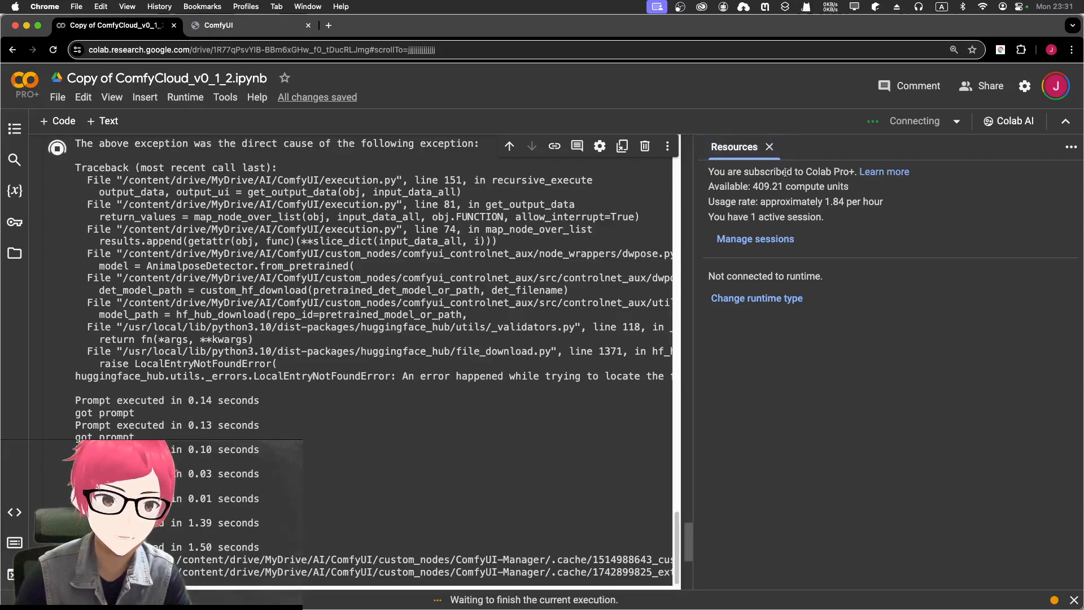
left_click_drag(793, 172, 840, 170)
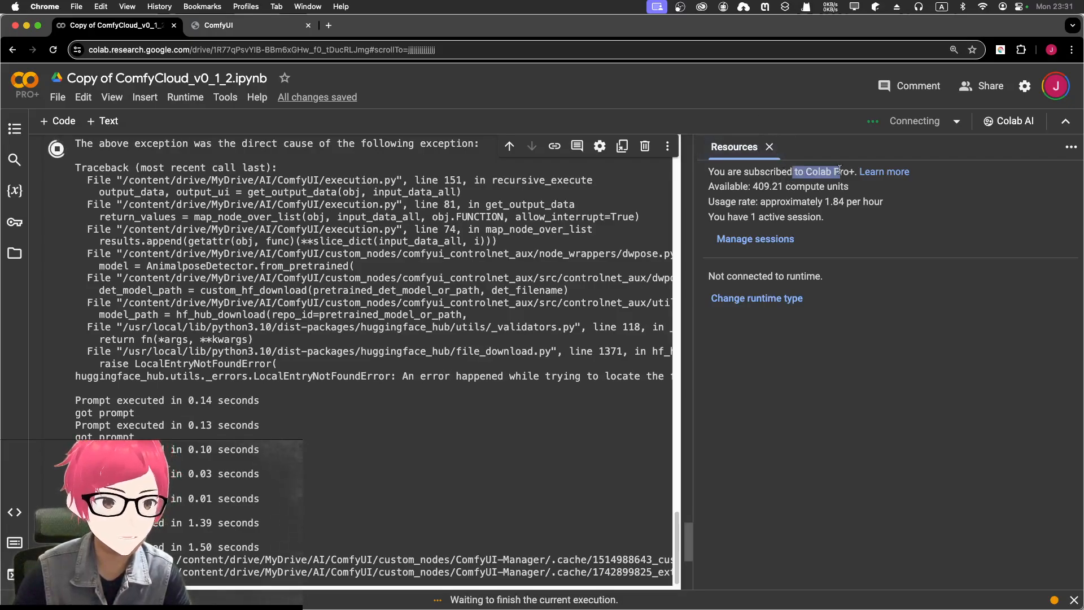
left_click(769, 147)
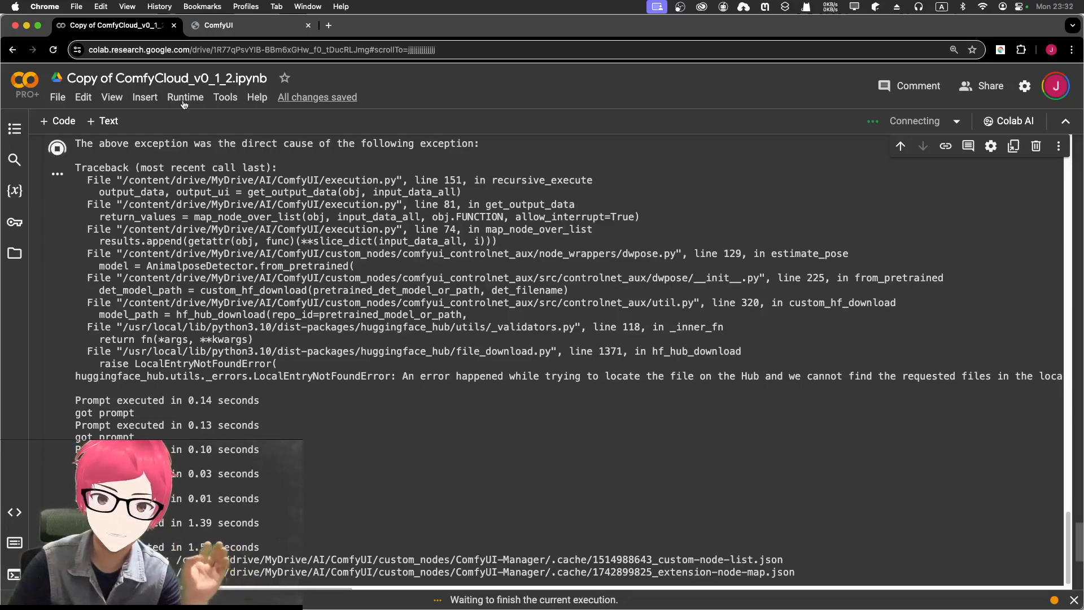
left_click(236, 25)
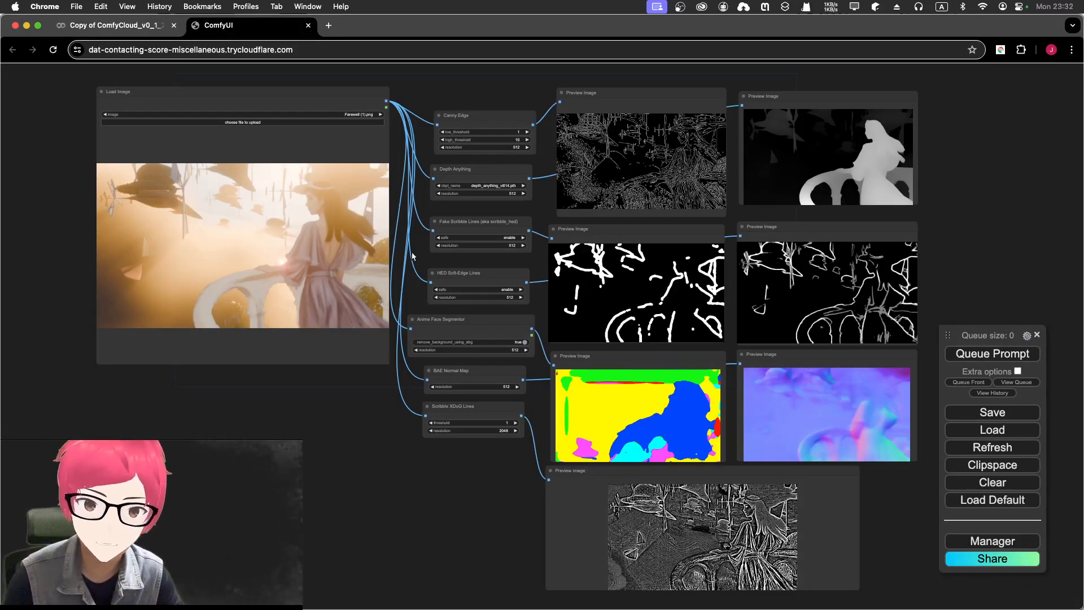
Examine the source picture in the Load Image node up close
left_click(299, 218)
scroll(266, 209, "up", 2)
scroll(266, 209, "up", 5)
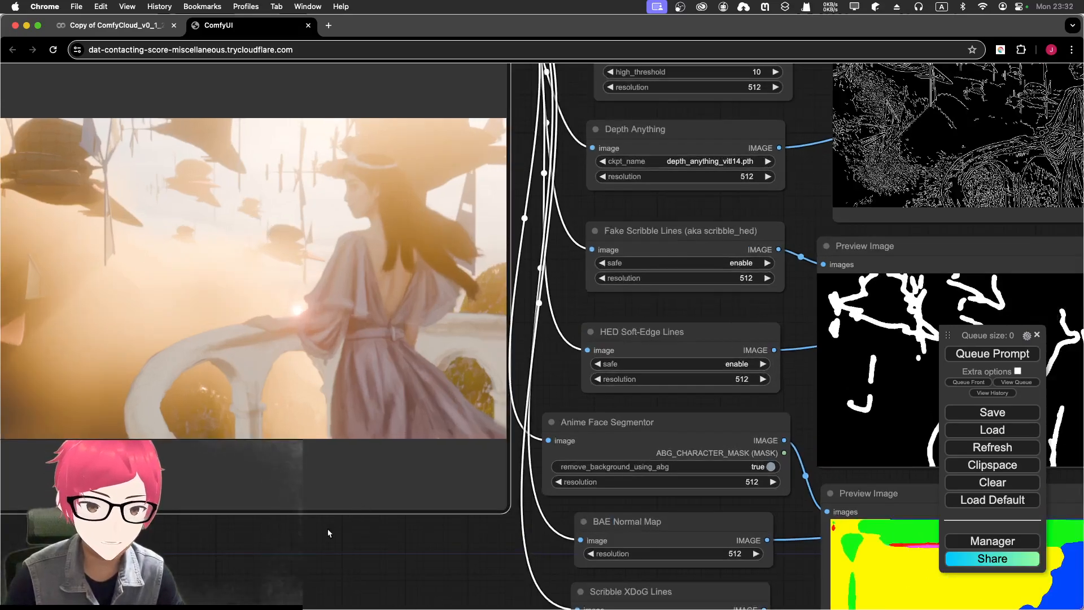
left_click_drag(370, 517, 545, 542)
scroll(400, 326, "up", 2)
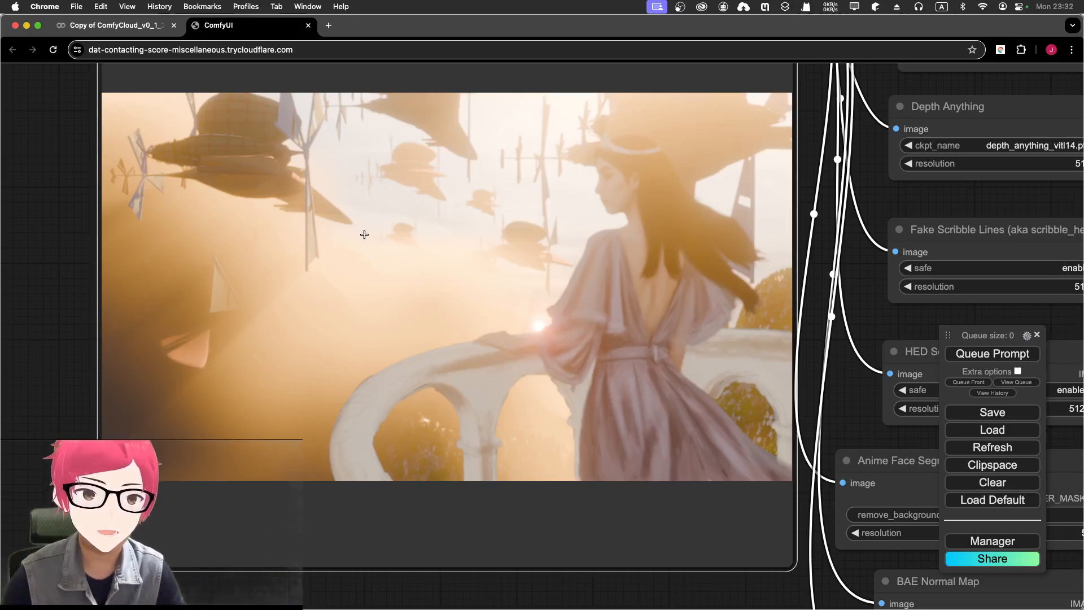
scroll(367, 243, "up", 3)
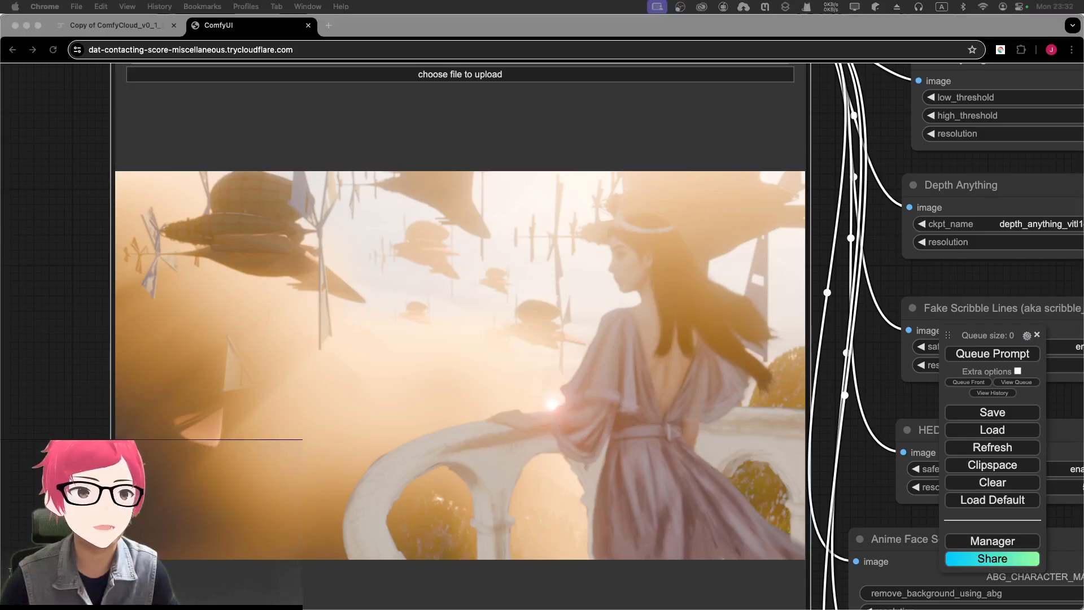
Switch to the Learn Digital Art channel on YouTube and browse its videos sorted by Popular
key("ctrl+Right")
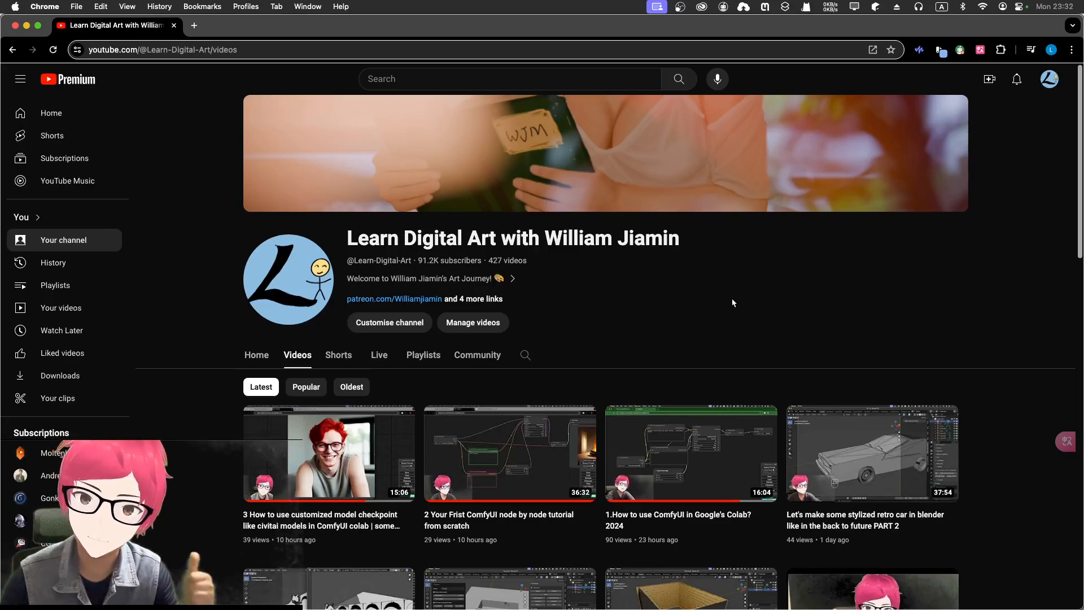
scroll(733, 302, "down", 4)
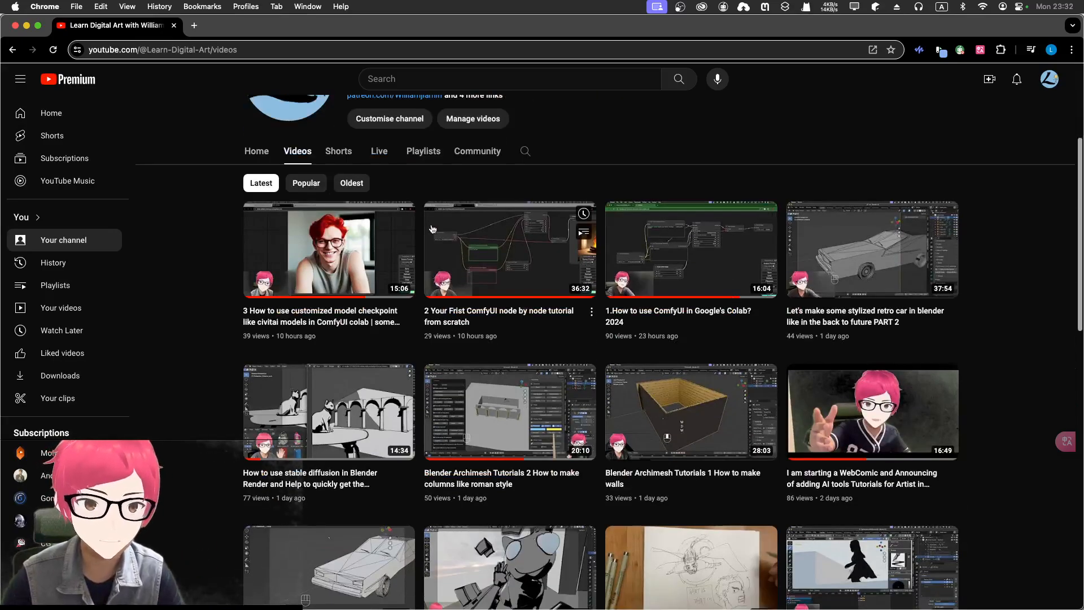
left_click(307, 183)
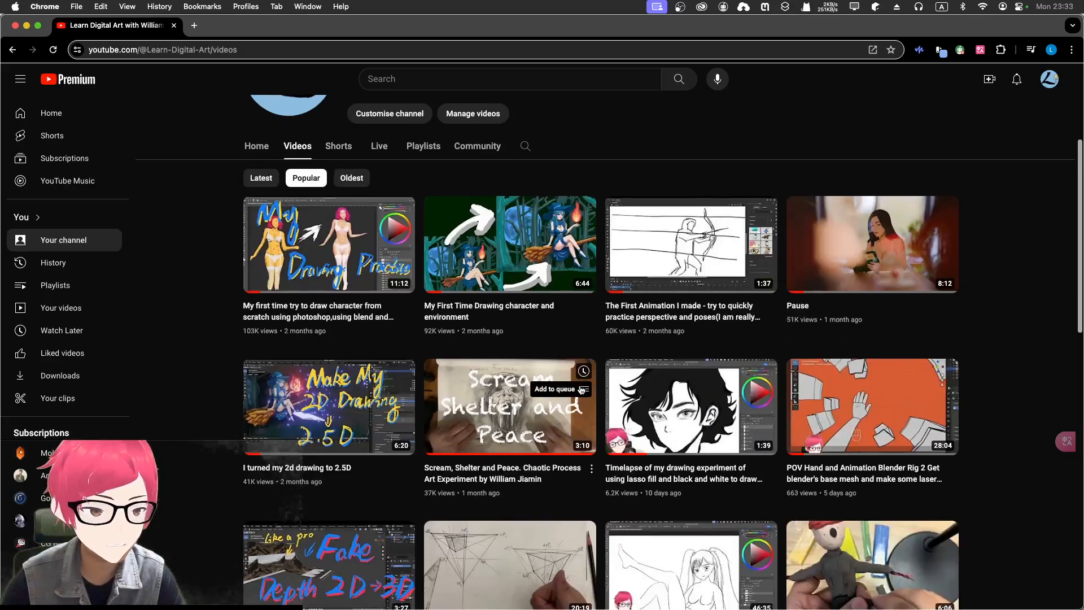
scroll(582, 390, "down", 1)
scroll(946, 314, "down", 8)
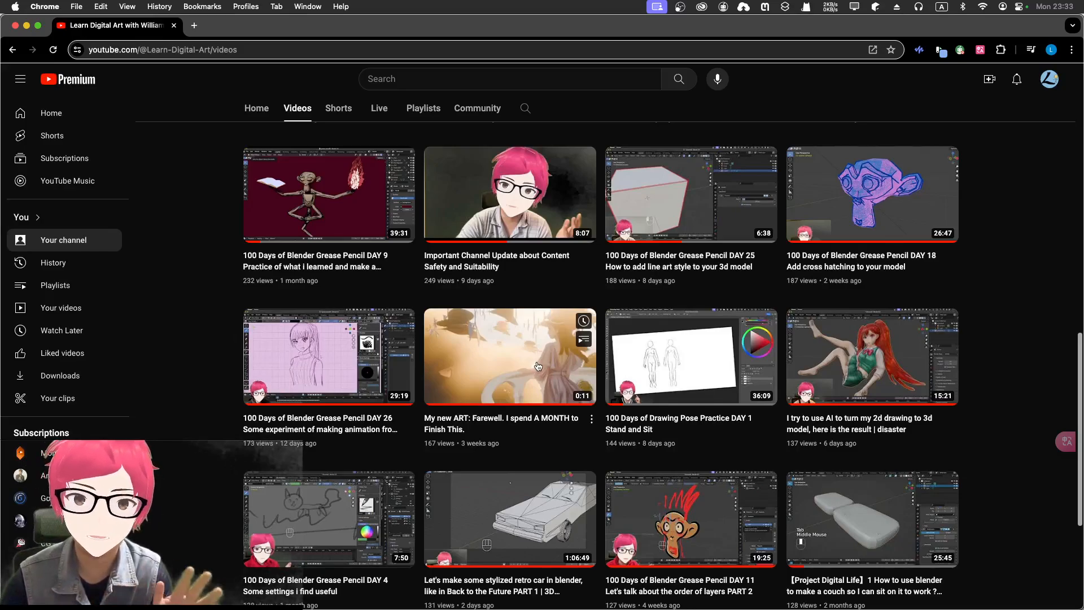
scroll(538, 365, "up", 15)
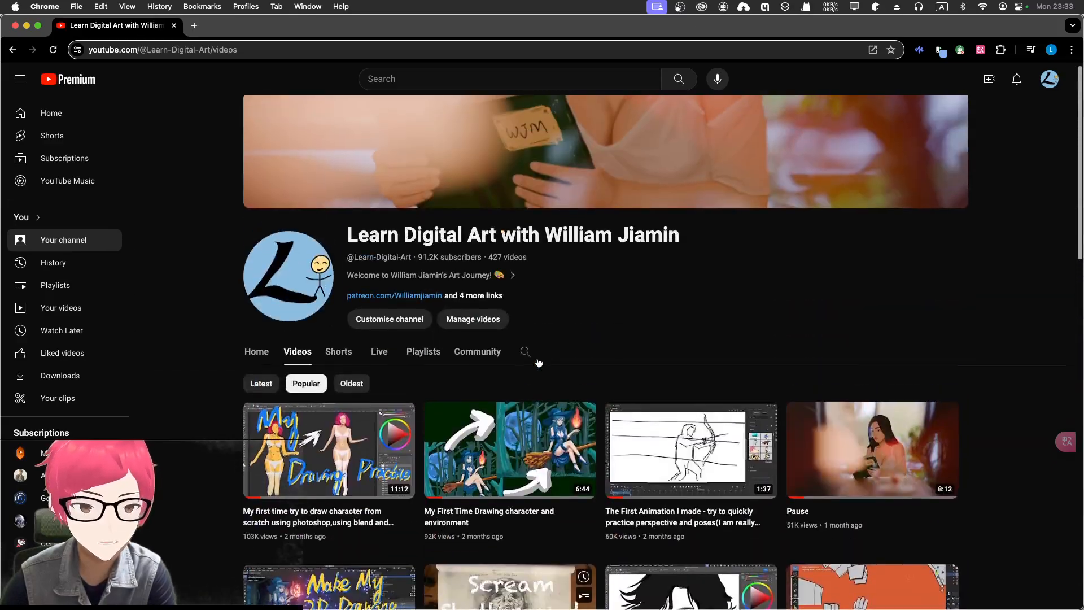
Open the channel's video "I turned my 2d drawing to 2.5D"
scroll(531, 359, "down", 3)
scroll(531, 359, "down", 1)
mouse_move(274, 421)
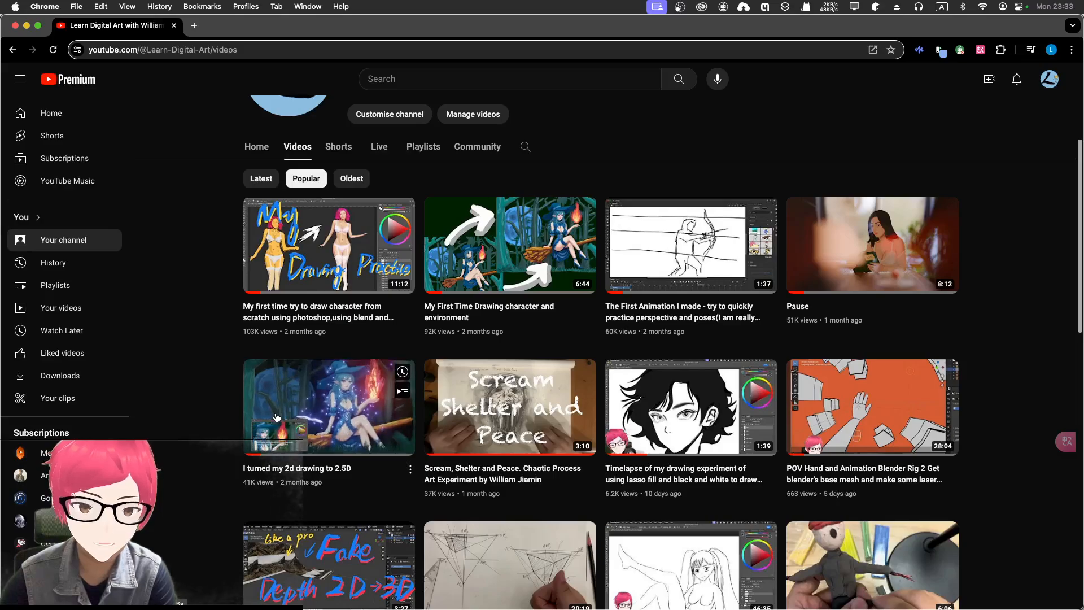
left_click(258, 470)
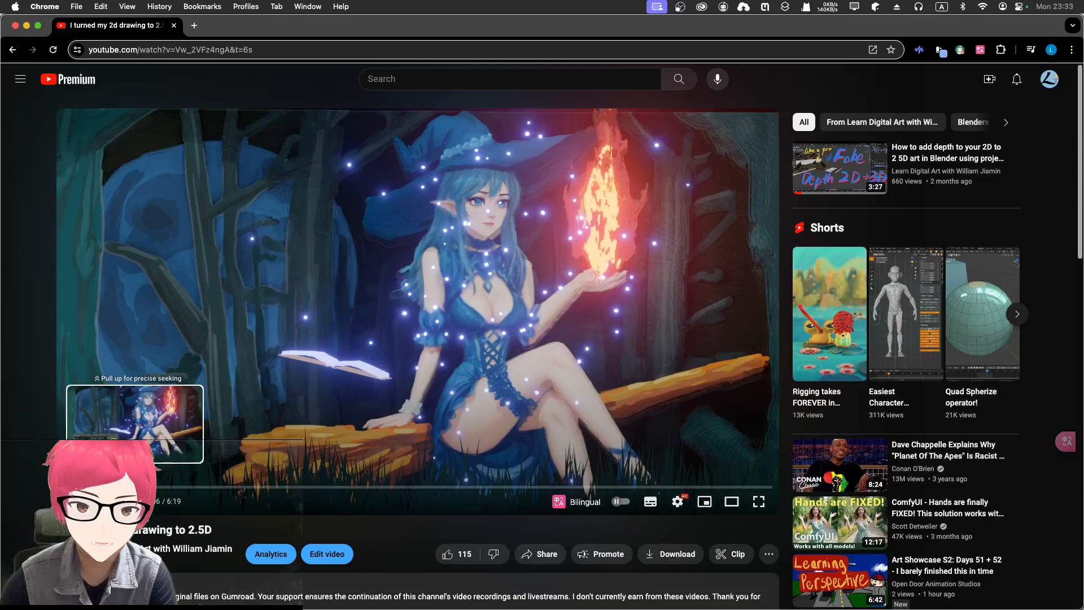
Skim the 2.5D video for the Depth Blur filter, the grayscale depth map and the Blender scene
left_click_drag(135, 487, 164, 490)
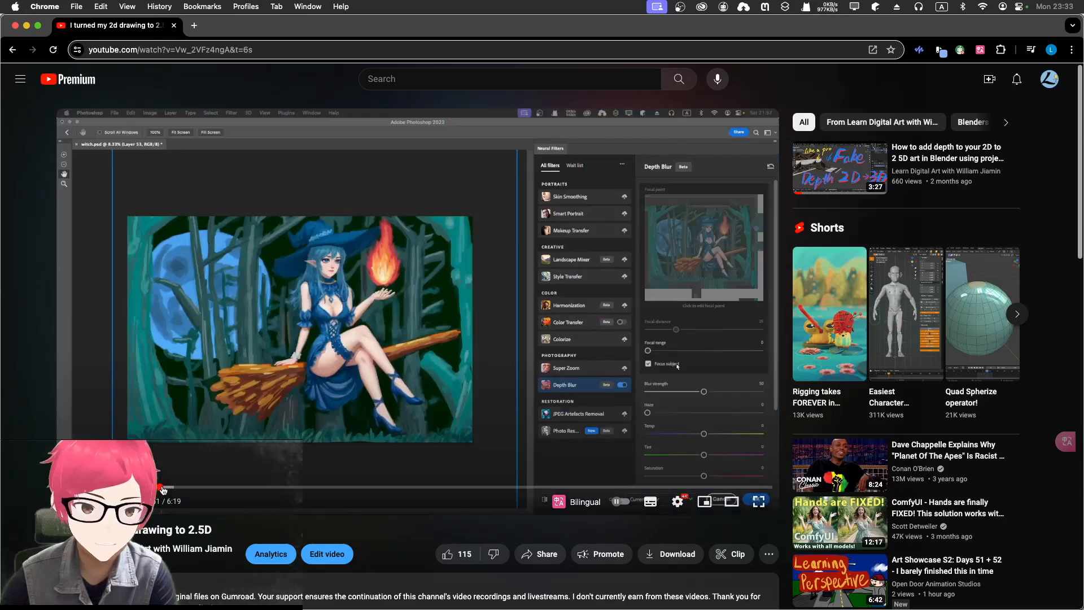
left_click_drag(163, 489, 163, 487)
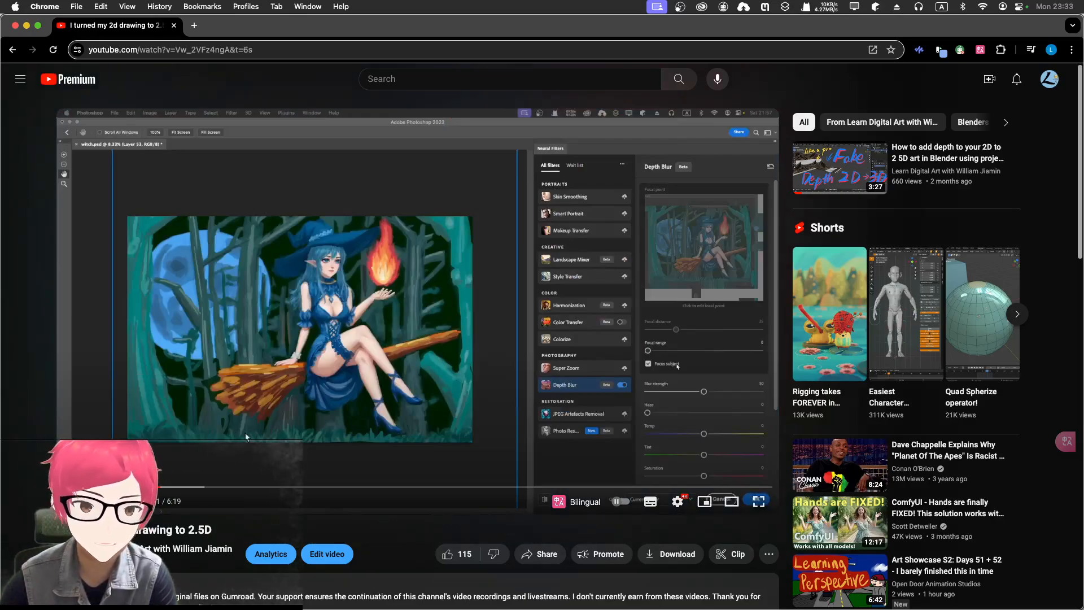
left_click_drag(187, 487, 175, 487)
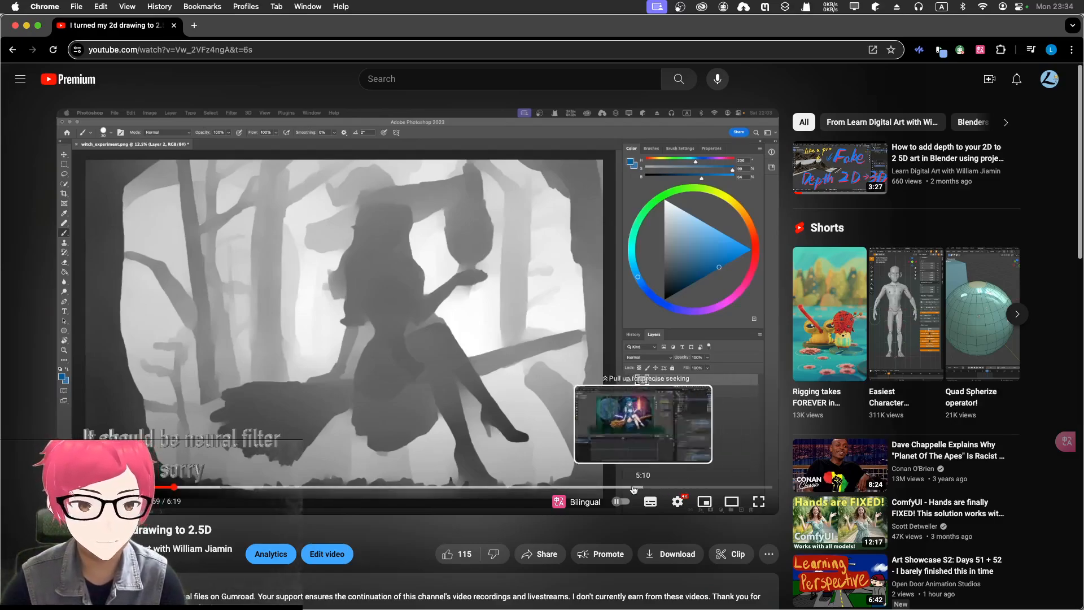
left_click_drag(628, 488, 629, 489)
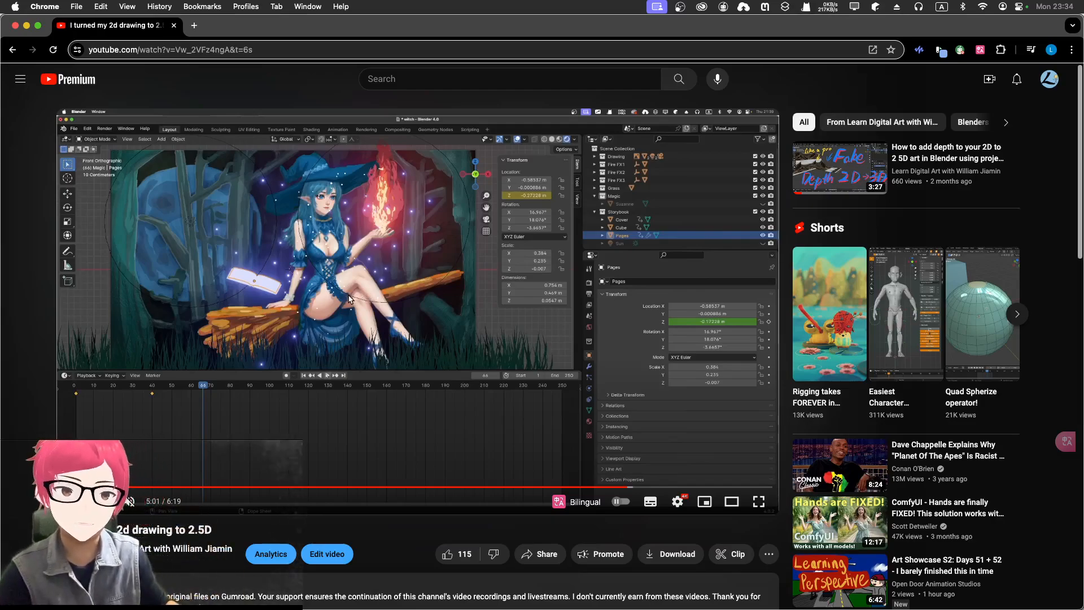
left_click(664, 487)
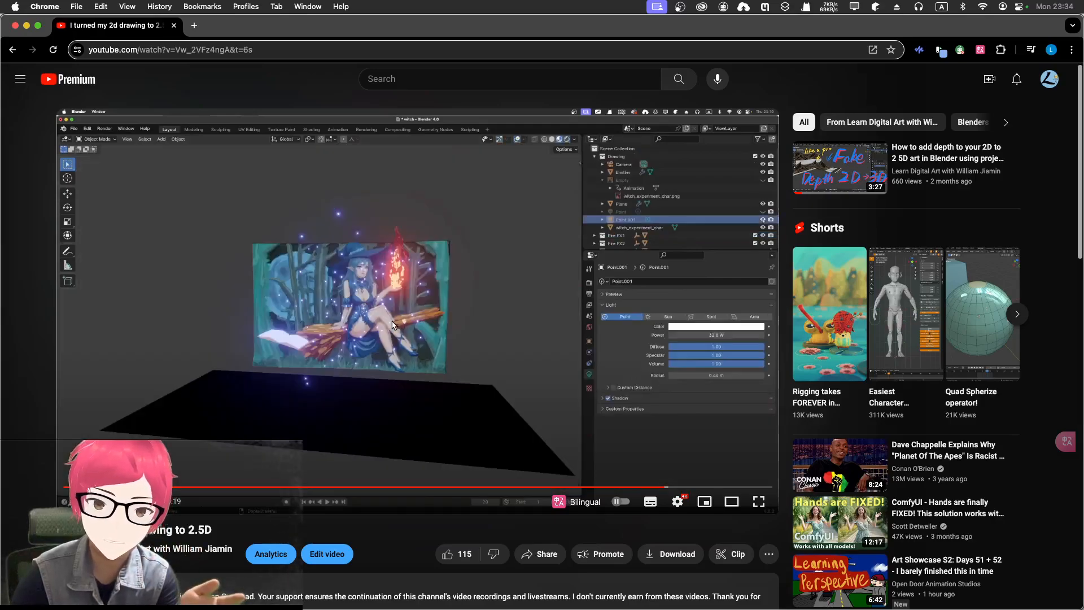
left_click(373, 487)
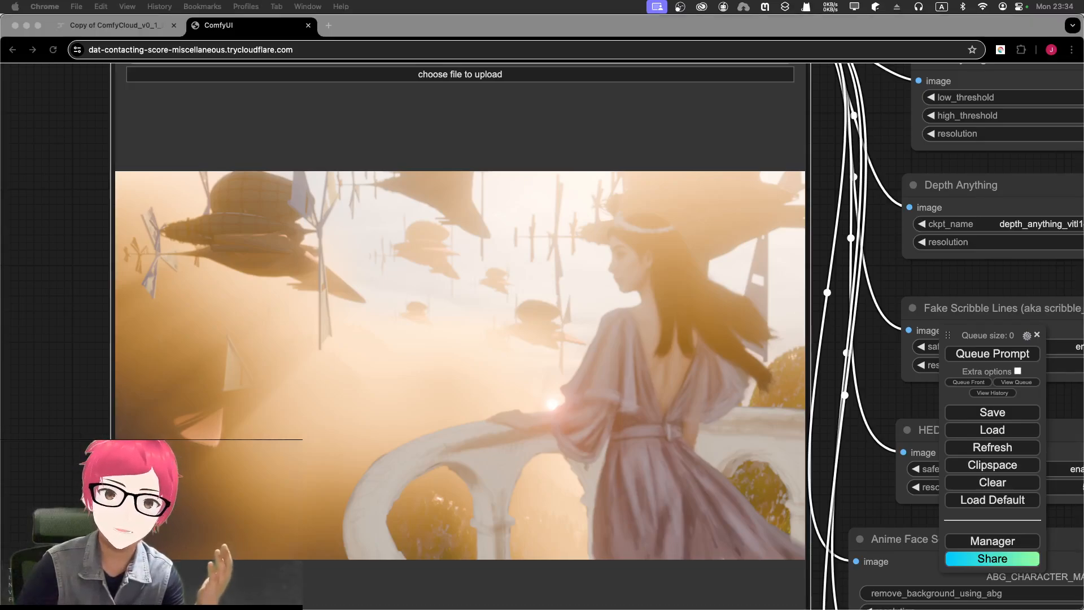
Switch back to ComfyUI and examine the preprocessor nodes from Canny Edge to Scribble XDoG Lines alongside their preview images
left_click(549, 121)
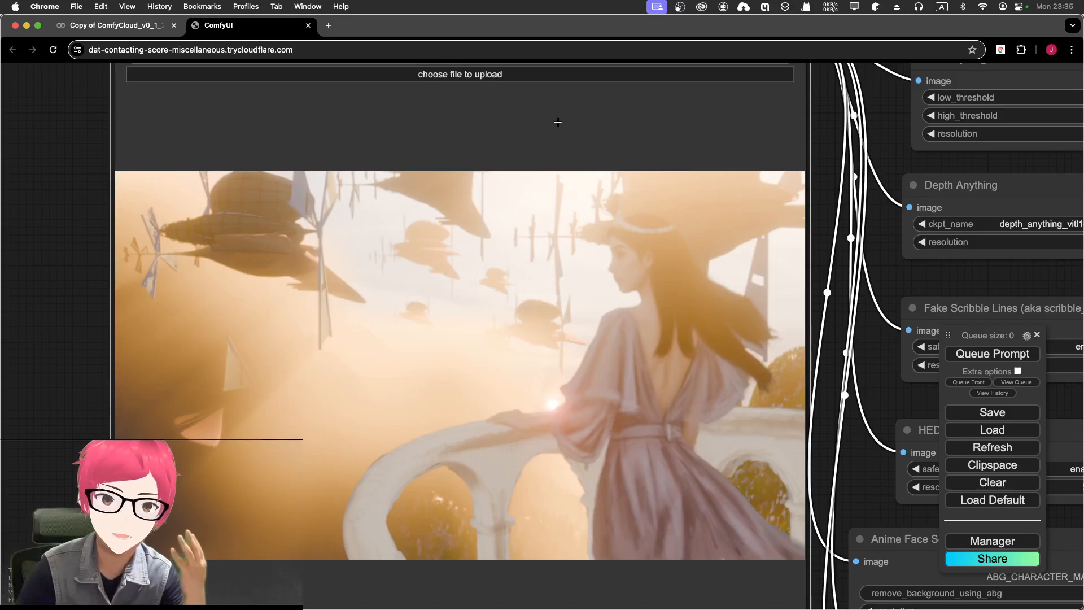
scroll(558, 122, "down", 6)
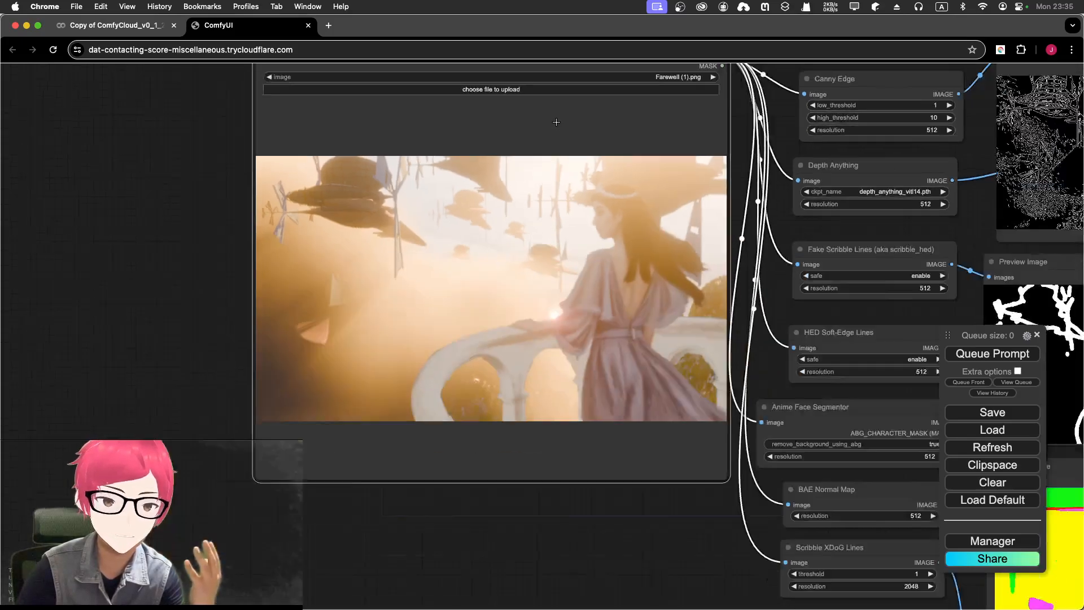
scroll(642, 130, "up", 6)
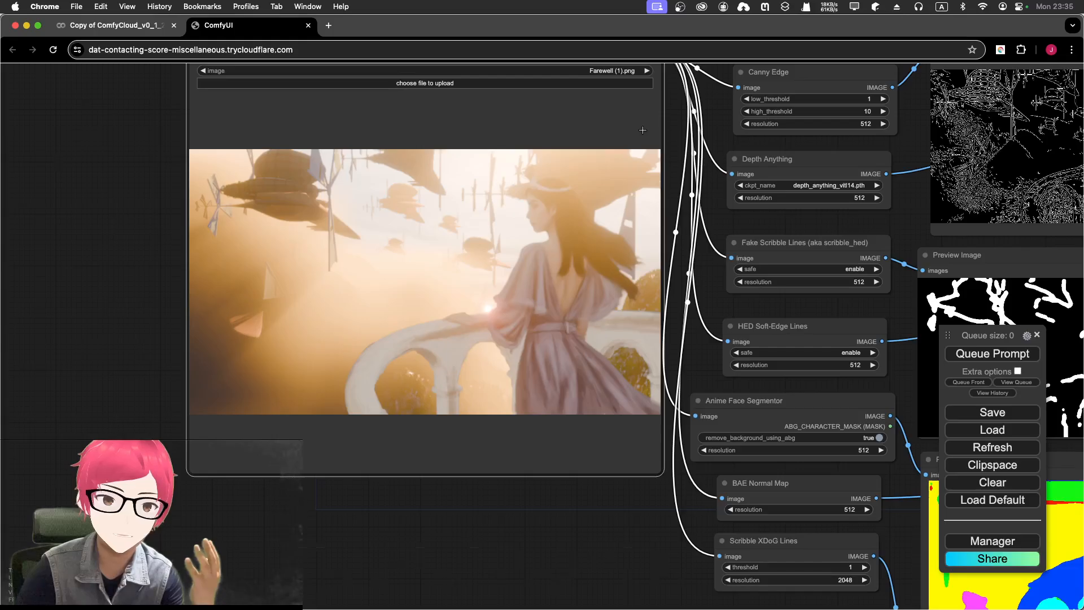
scroll(435, 141, "down", 3)
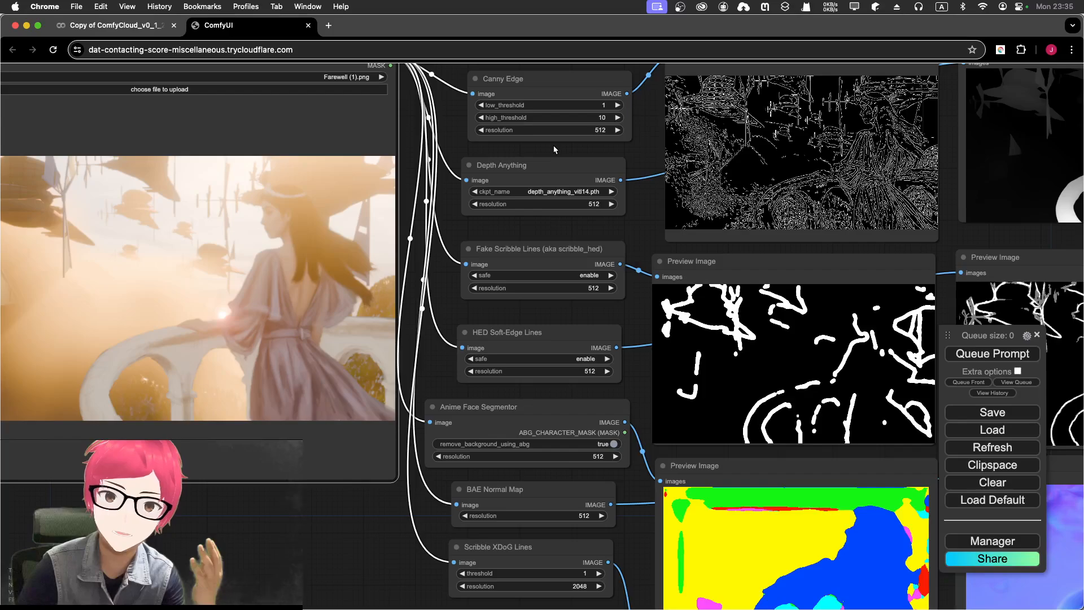
left_click_drag(554, 144, 526, 152)
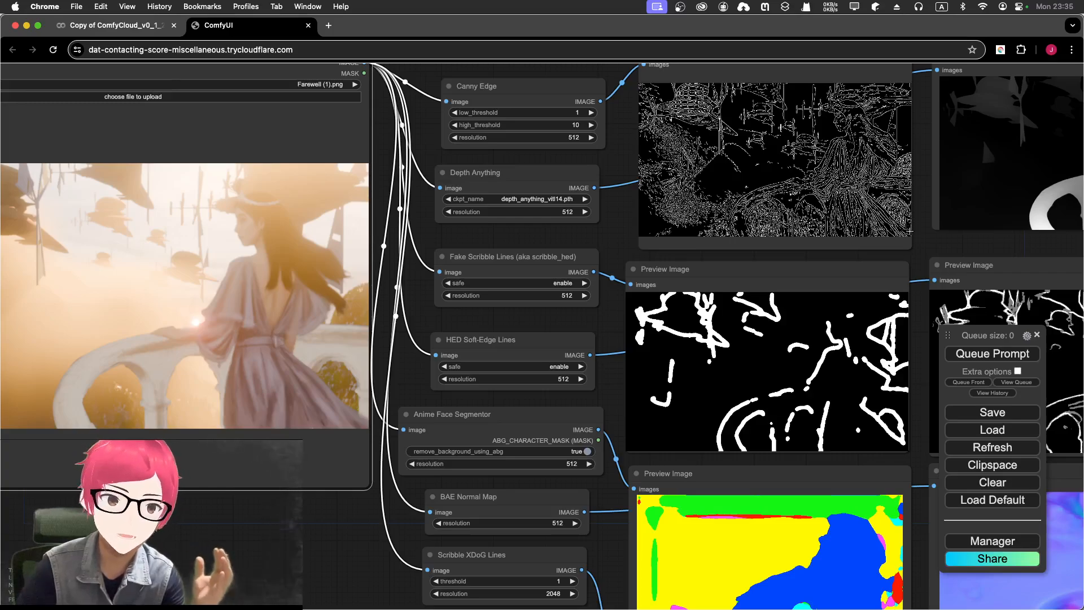
left_click_drag(922, 249, 661, 264)
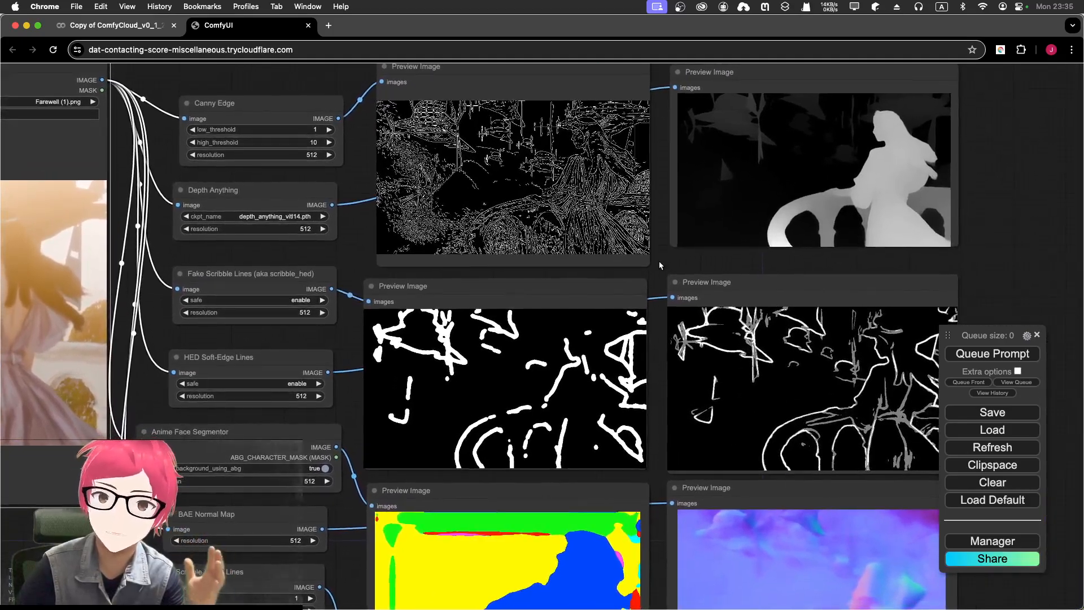
left_click_drag(661, 265, 663, 264)
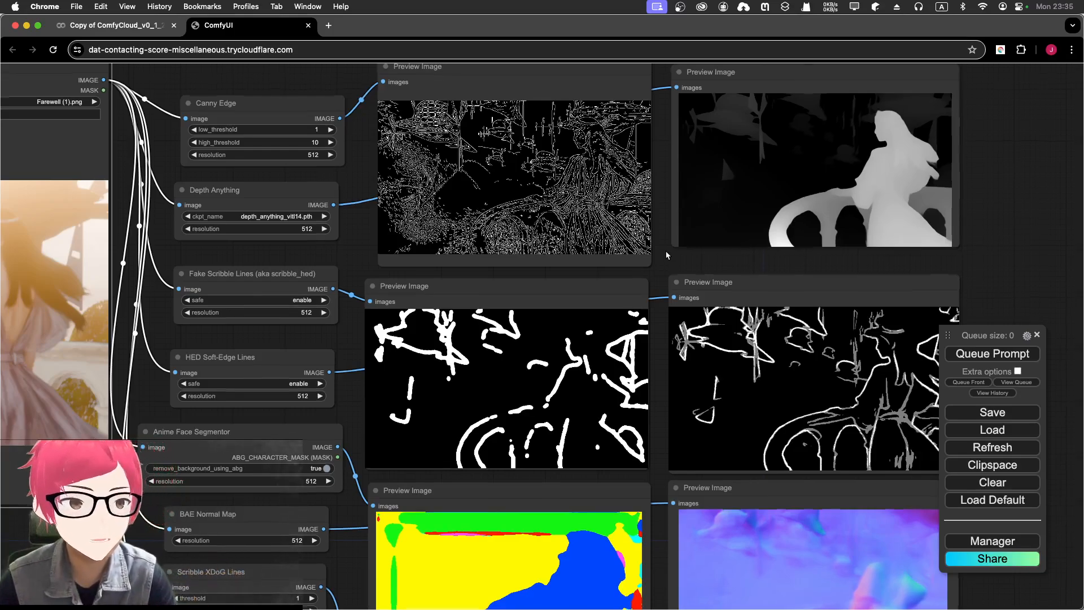
left_click_drag(666, 254, 643, 264)
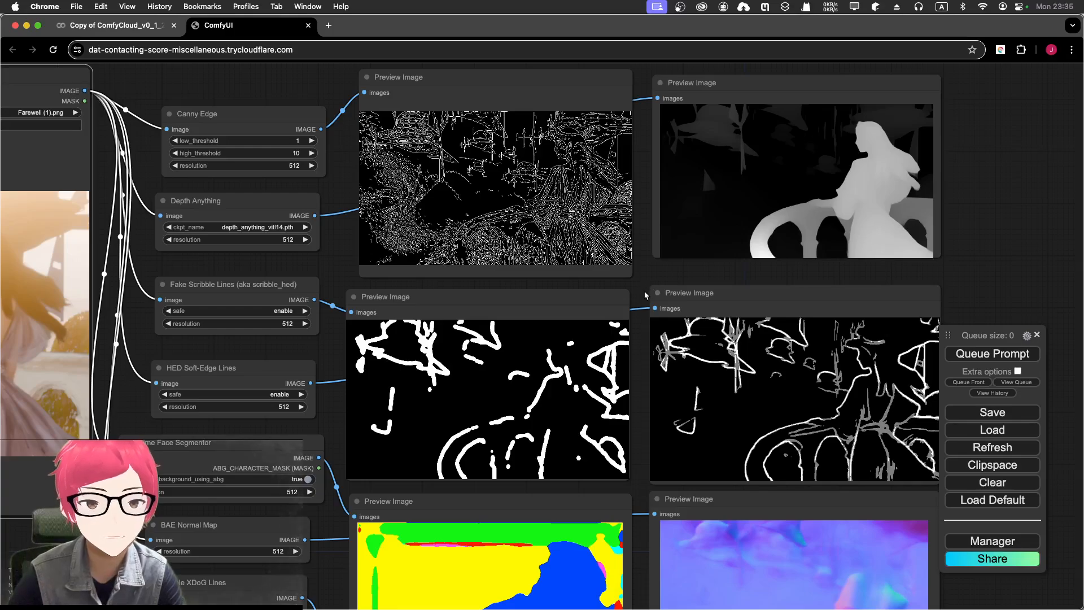
left_click_drag(645, 299, 641, 287)
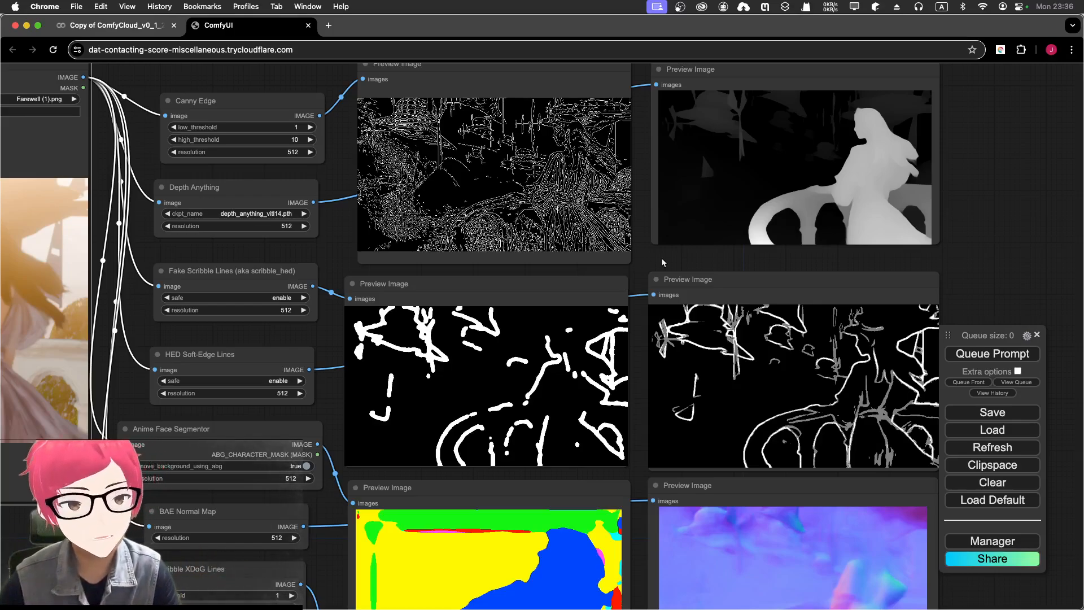
left_click_drag(647, 268, 695, 284)
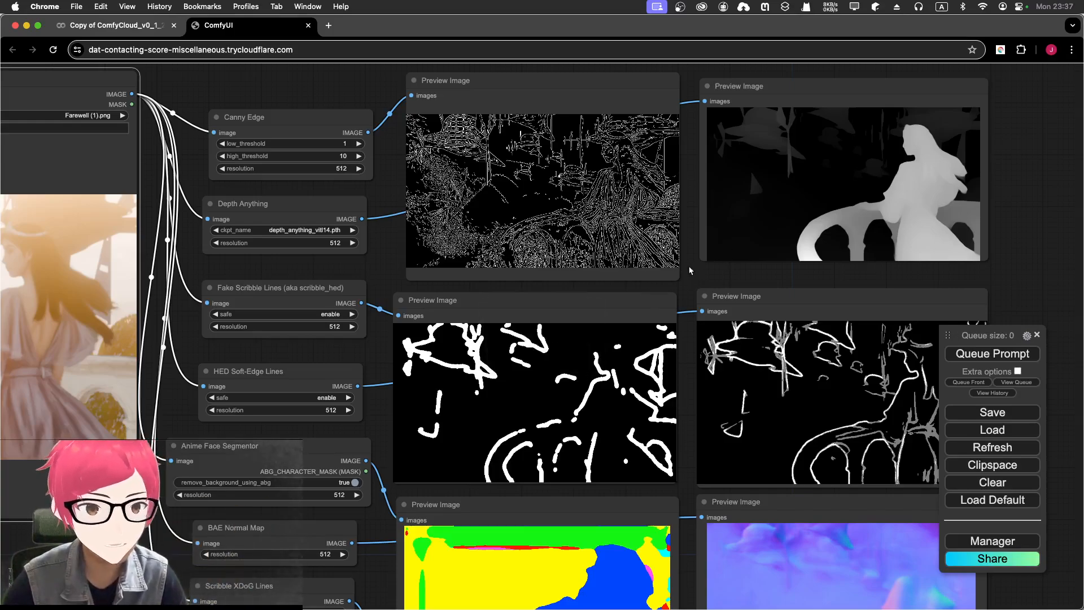
Make room beside the Load Image node, add a second Load Image node there and remove it again
scroll(690, 270, "down", 5)
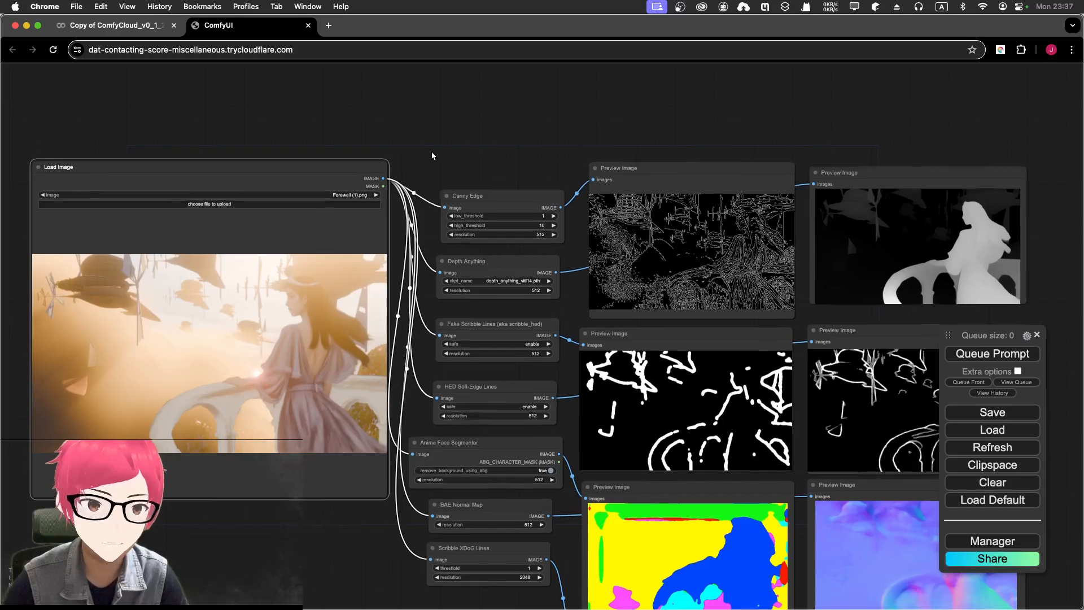
left_click_drag(433, 155, 588, 167)
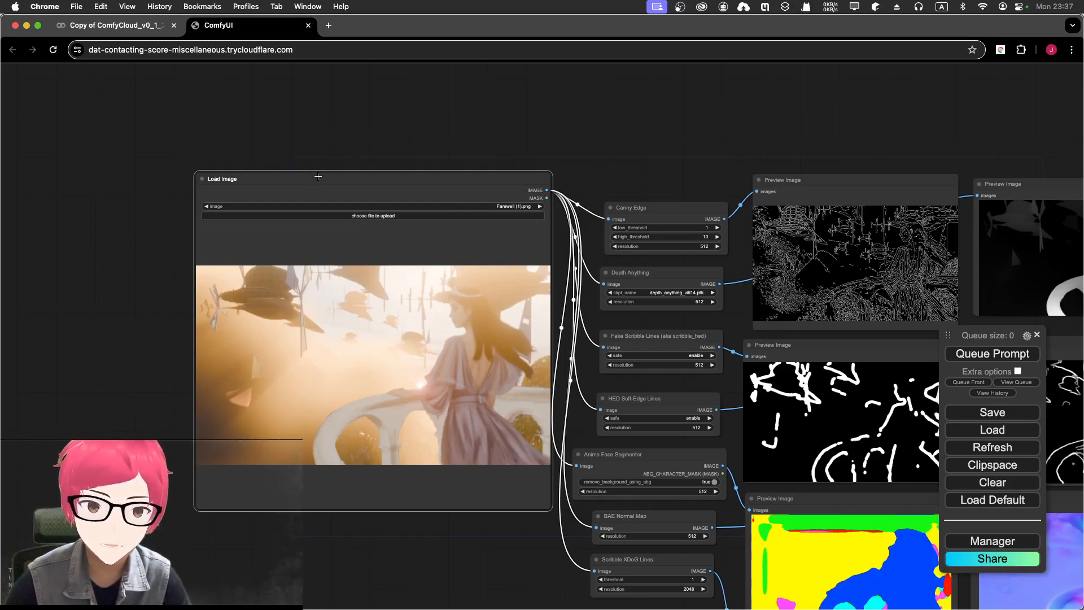
scroll(213, 175, "up", 4)
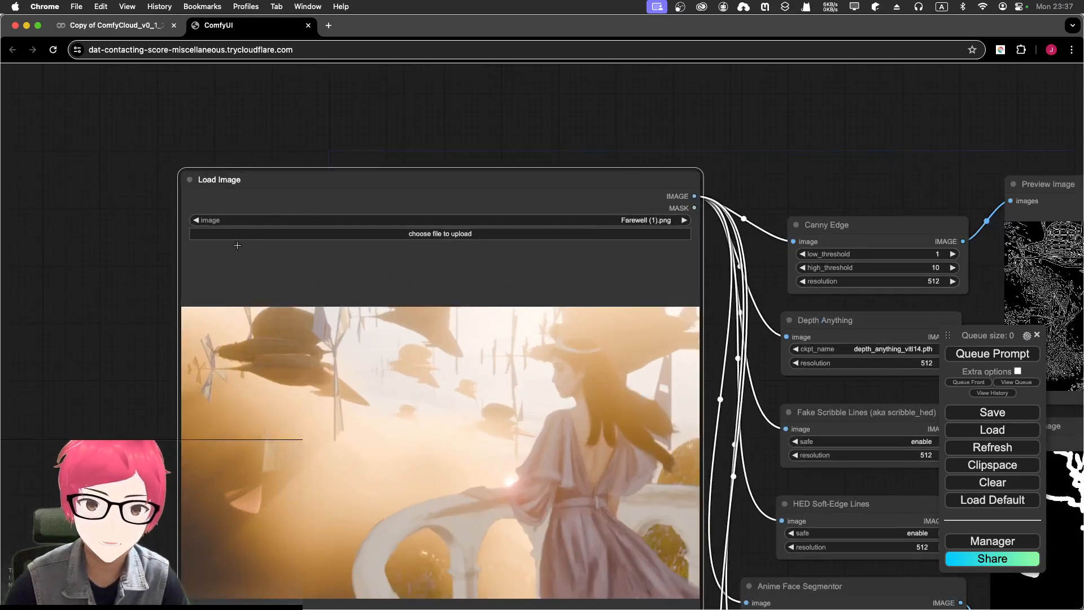
left_click_drag(275, 179, 411, 180)
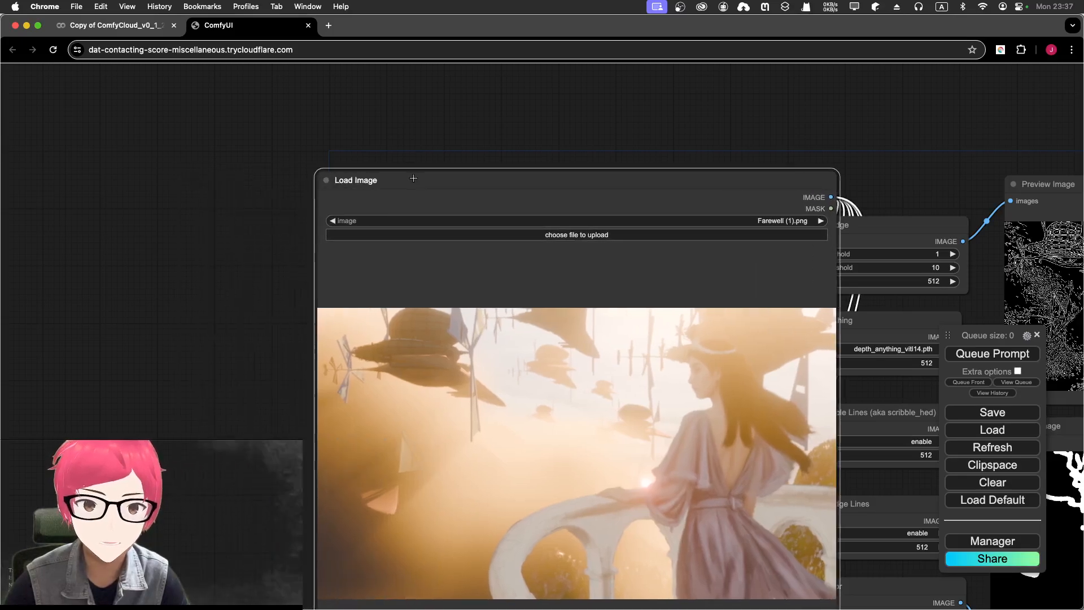
double_click(203, 192)
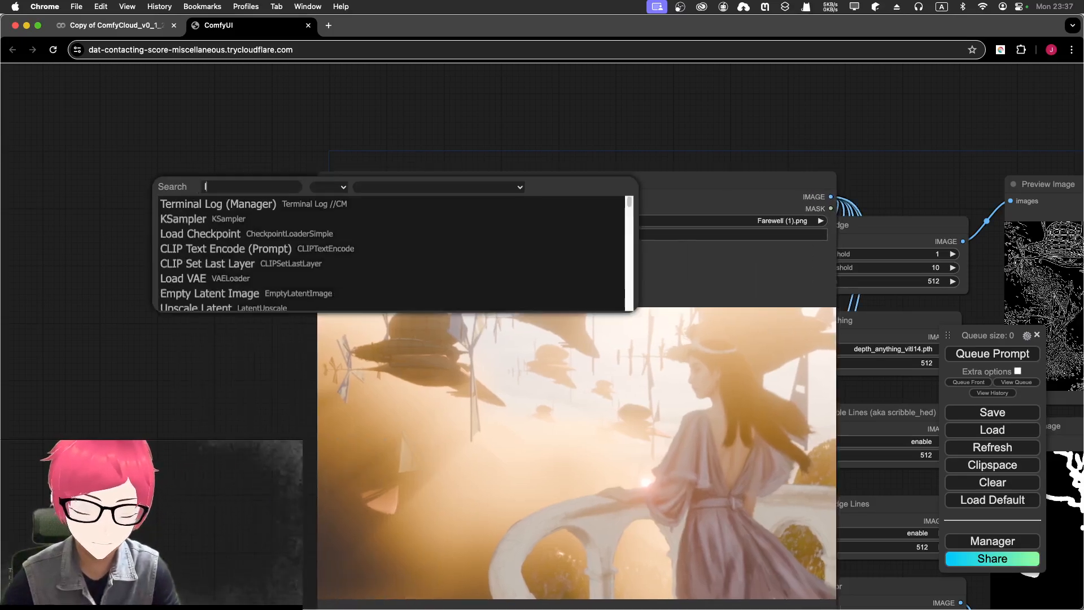
type("load")
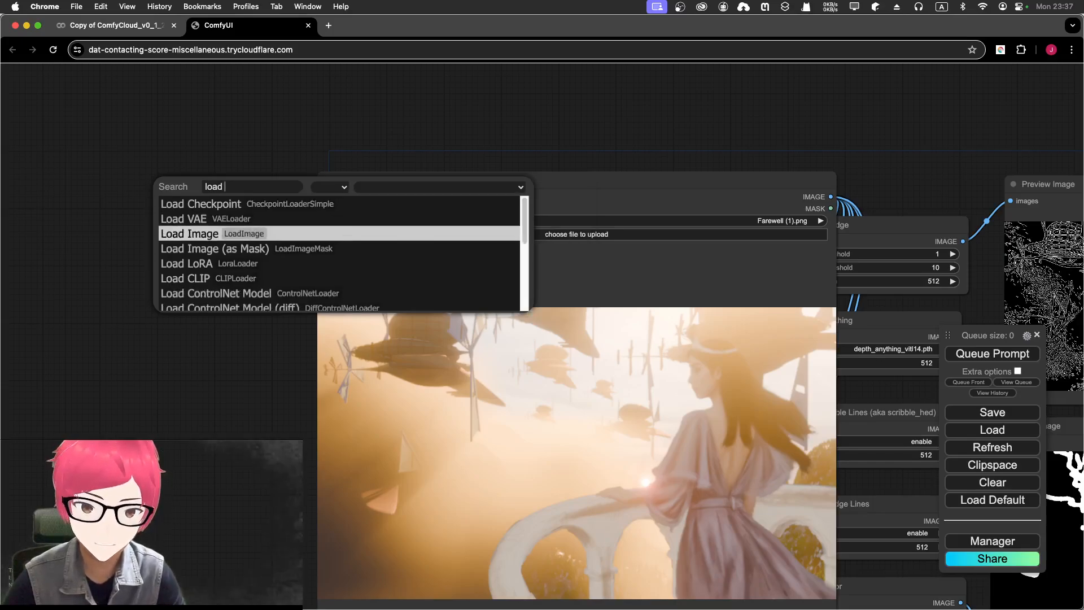
type(" imag")
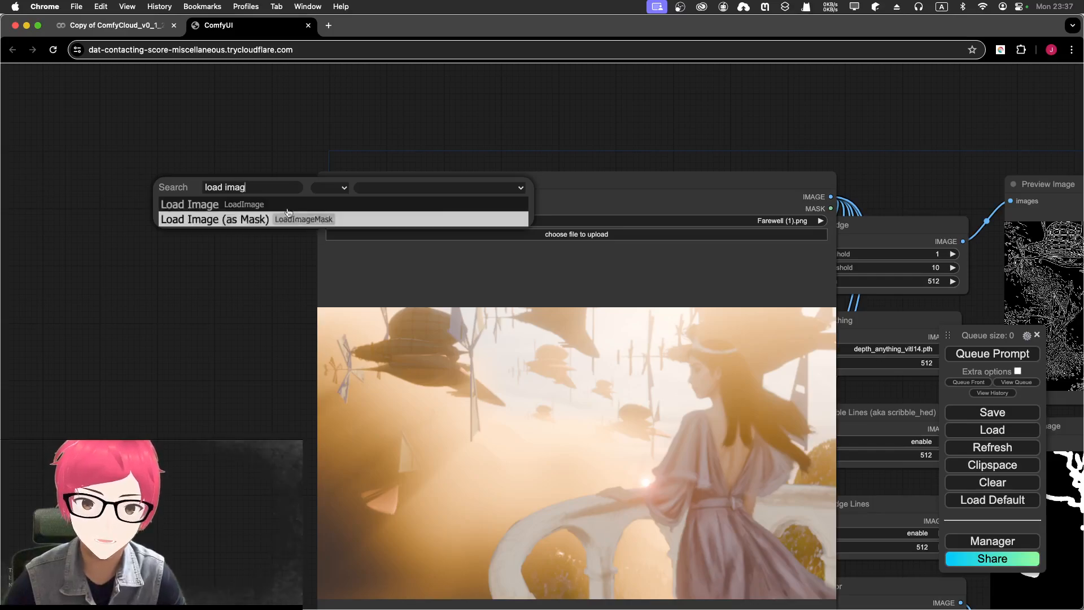
left_click(281, 204)
left_click_drag(258, 182, 139, 179)
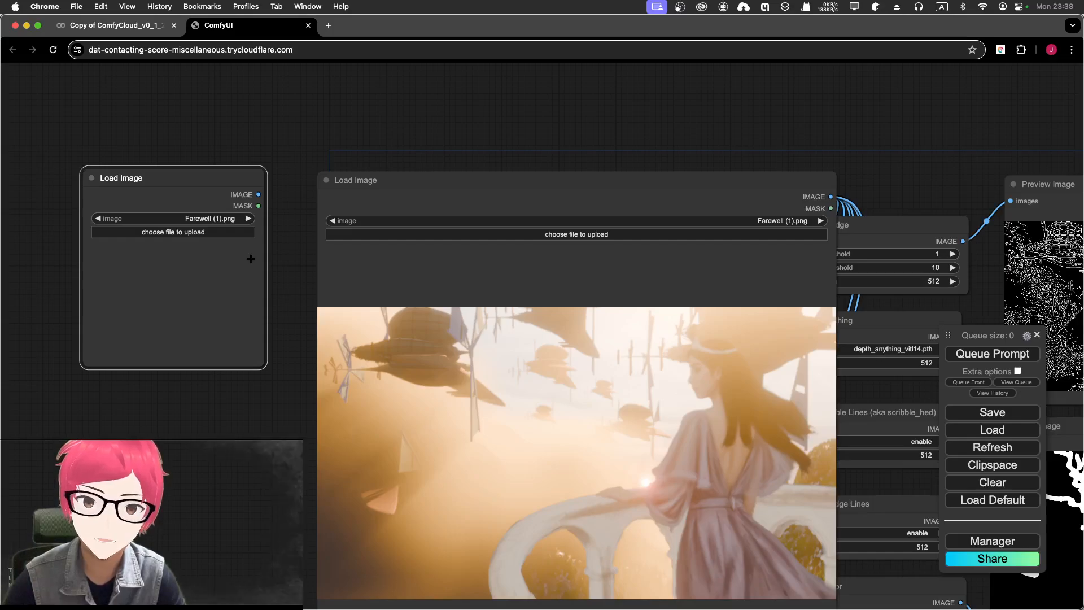
right_click(196, 183)
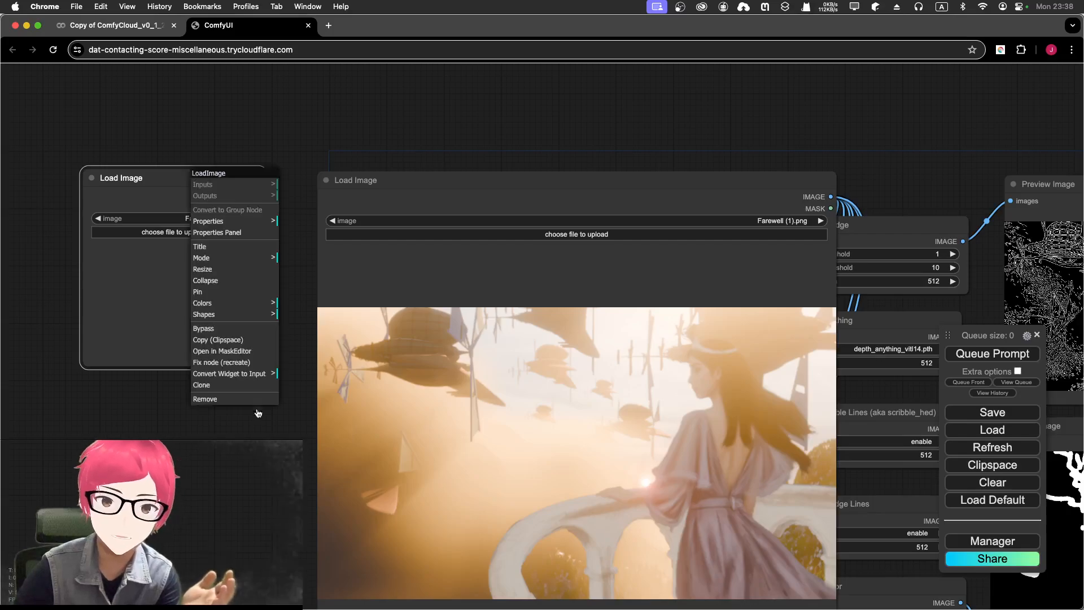
left_click(208, 399)
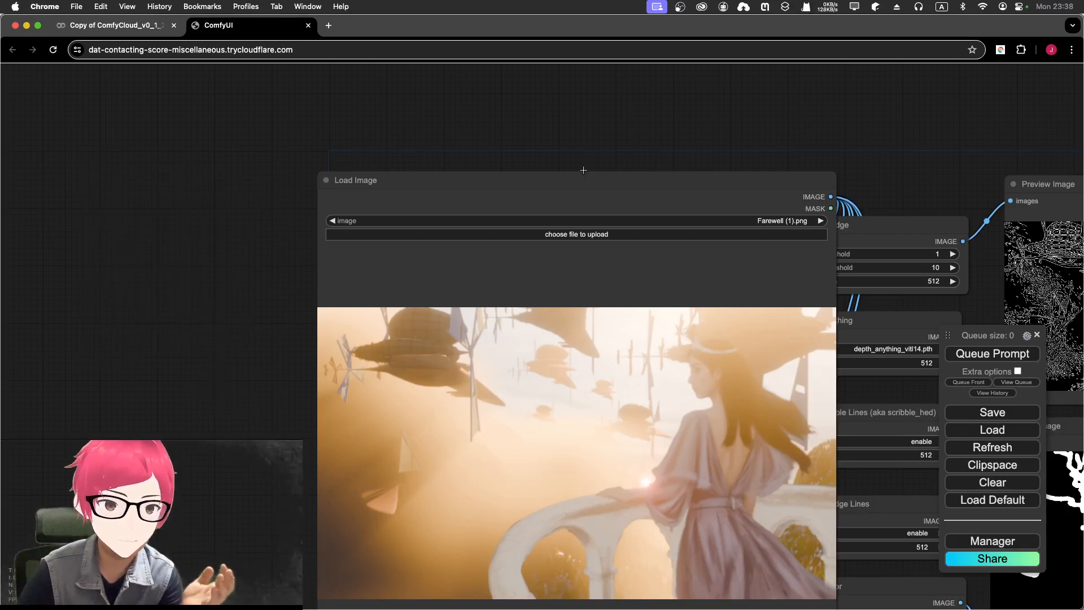
Move the Load Image node away from the preprocessor nodes to leave a wide gap between them
left_click_drag(628, 177, 406, 154)
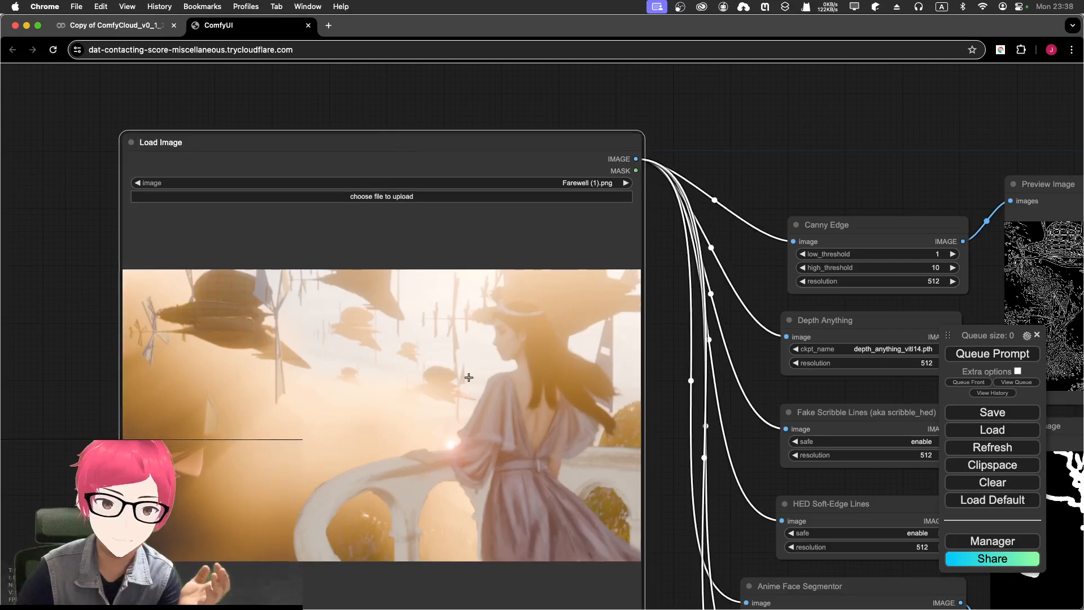
scroll(460, 363, "up", 10)
scroll(460, 354, "down", 10)
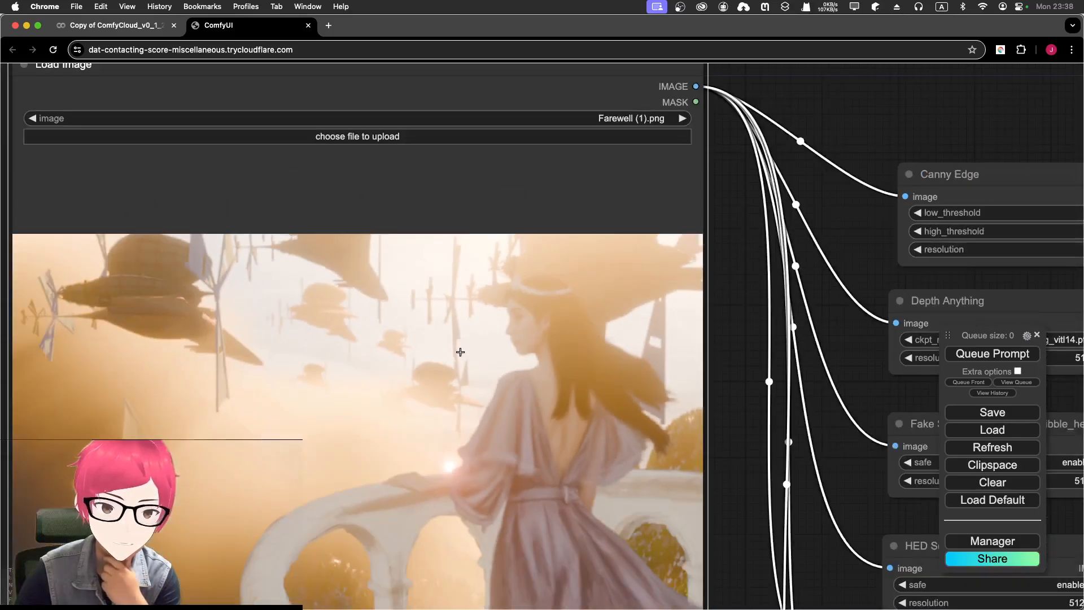
scroll(457, 342, "down", 3)
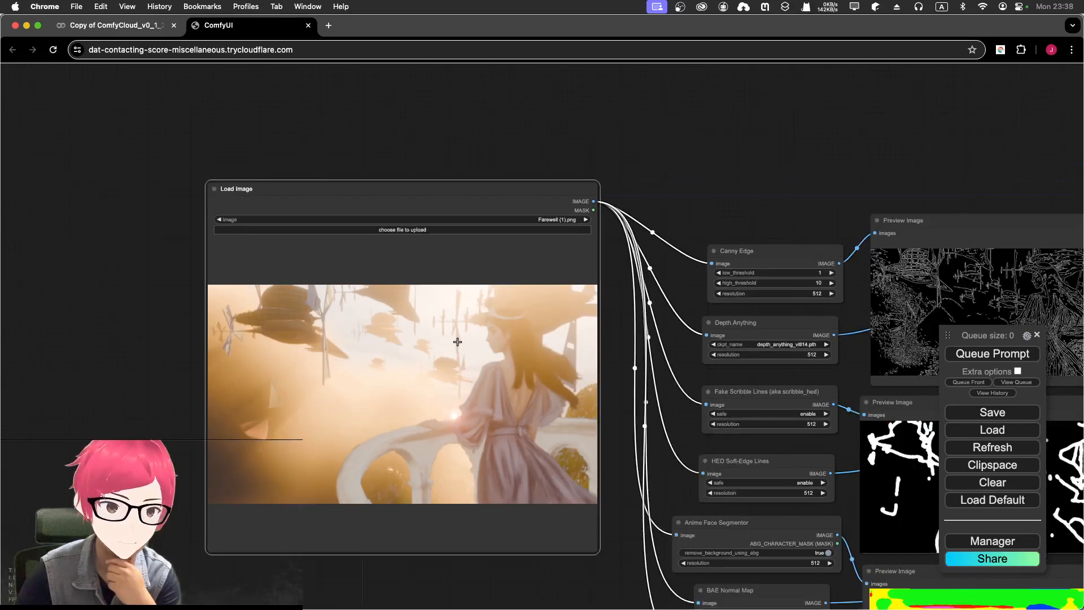
left_click_drag(507, 200, 376, 192)
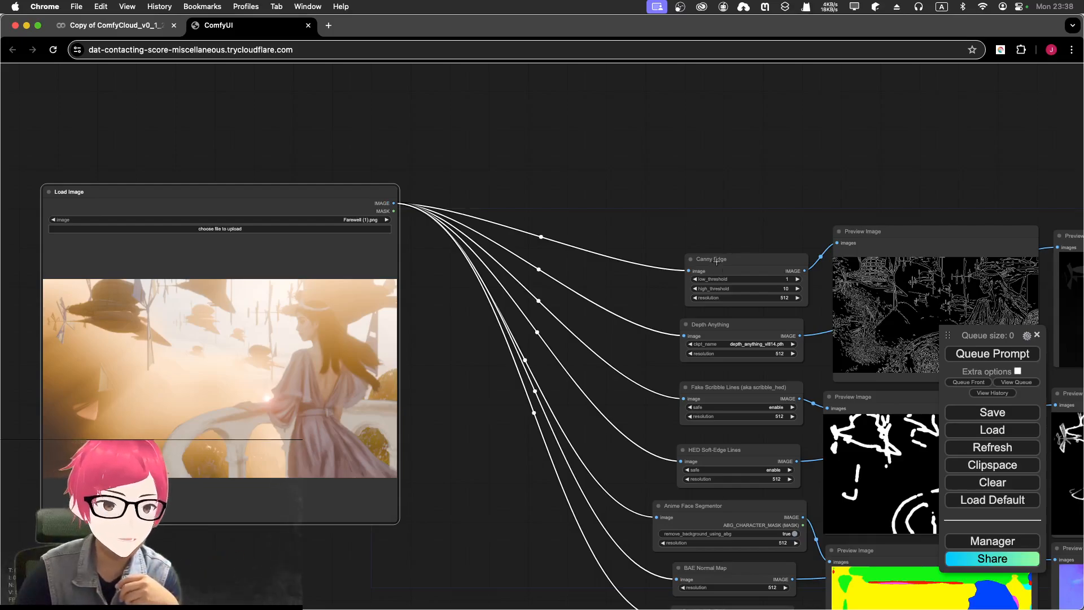
Move the Canny Edge, Depth Anything and Fake Scribble Lines nodes closer to Load Image and stack them in a column
left_click_drag(717, 263, 583, 189)
left_click_drag(715, 322, 570, 257)
mouse_move(730, 389)
left_mouse_down()
mouse_move(554, 313)
mouse_move(563, 313)
left_mouse_up()
left_click_drag(598, 256, 611, 254)
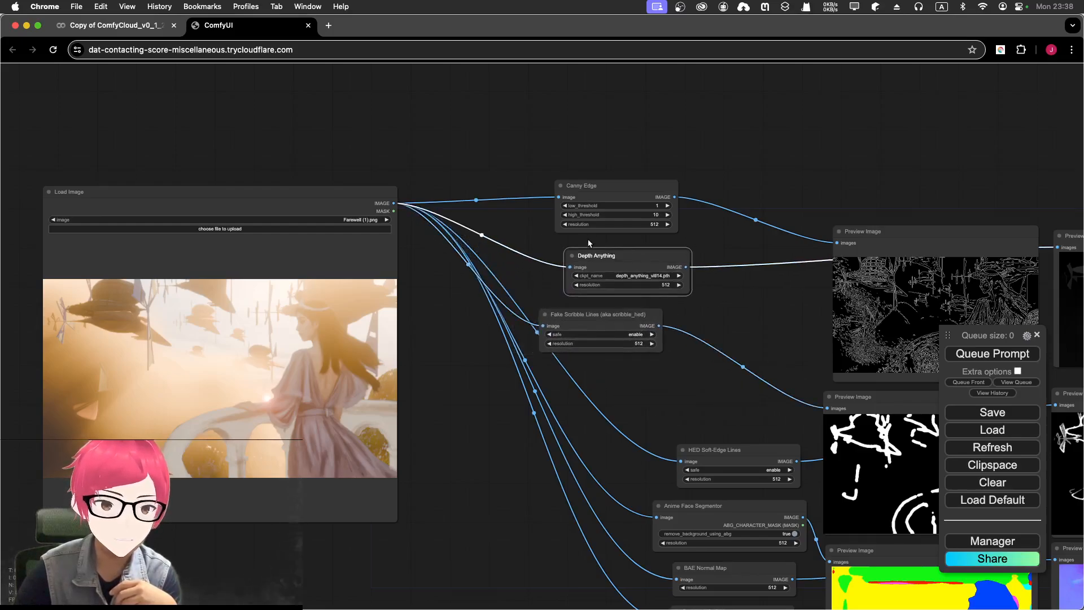
scroll(611, 254, "up", 8)
scroll(678, 254, "down", 1)
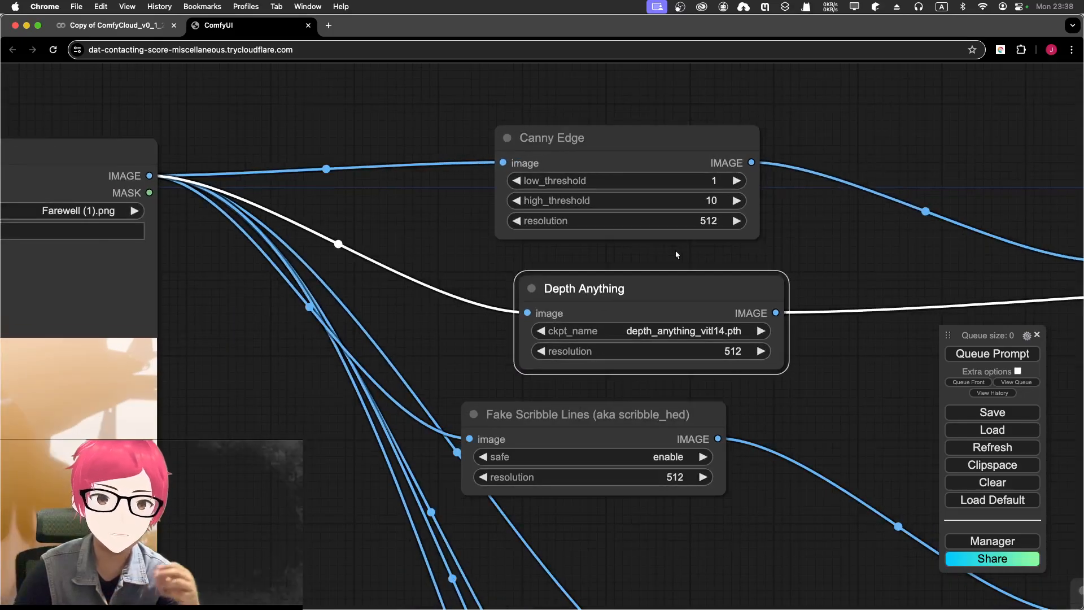
left_click_drag(658, 289, 615, 287)
left_click_drag(597, 420, 615, 412)
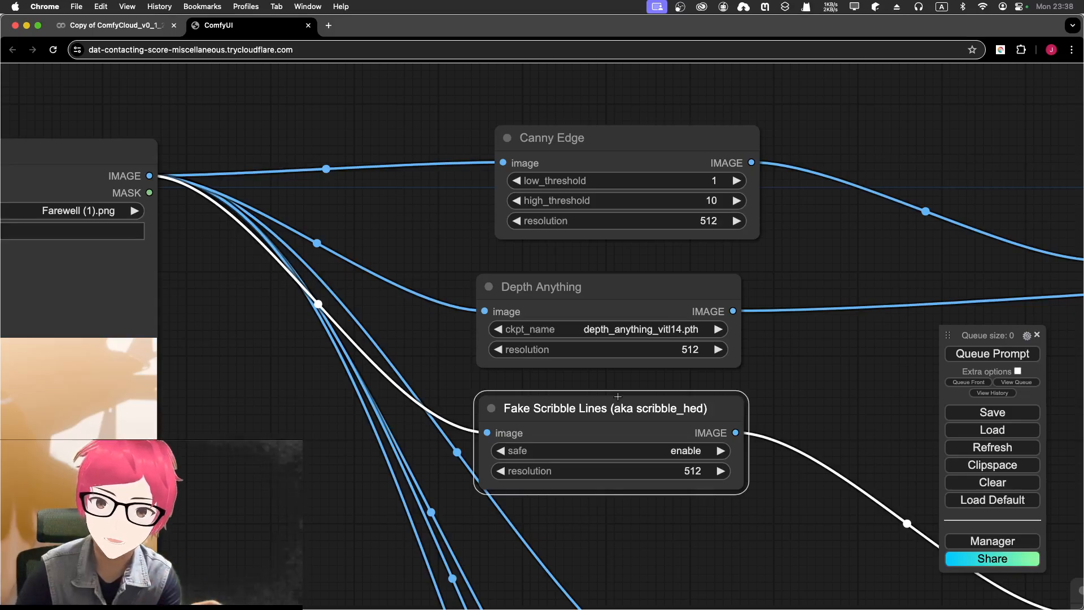
Examine the preview images of the Canny, scribble and soft-edge lines and of the depth map
scroll(618, 397, "down", 4)
left_click_drag(771, 395, 472, 382)
left_click_drag(562, 397, 446, 319)
scroll(552, 378, "up", 1)
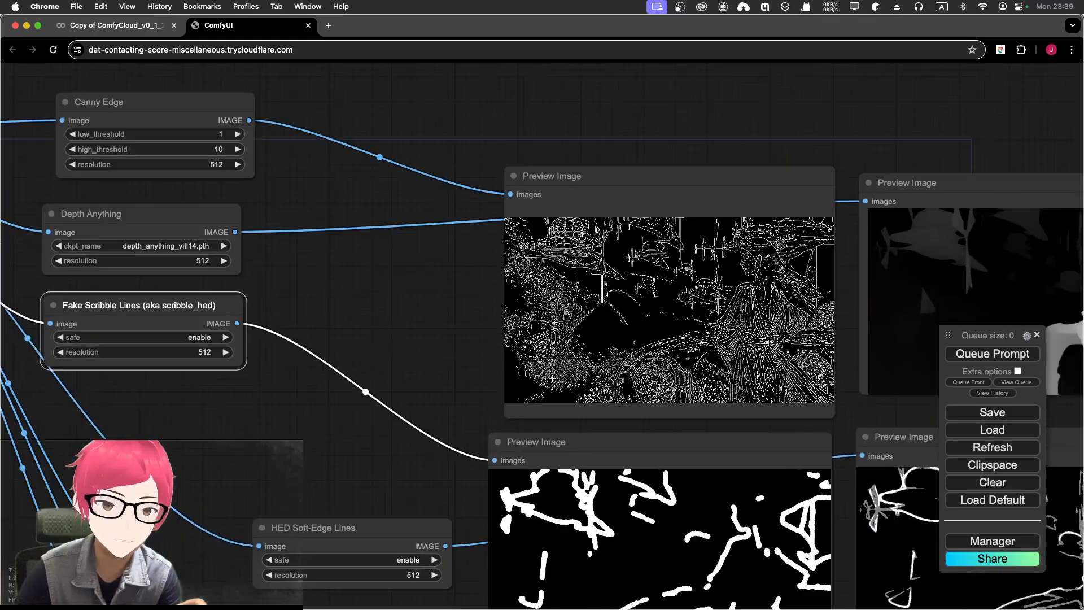
left_click_drag(680, 465, 509, 332)
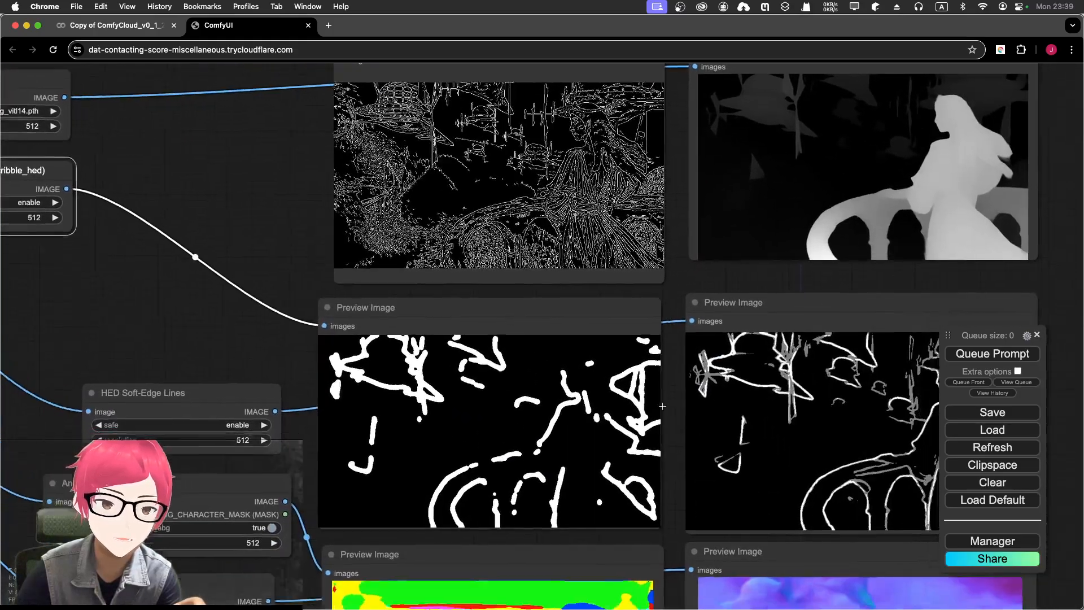
left_click_drag(705, 438, 502, 347)
left_click_drag(556, 371, 459, 357)
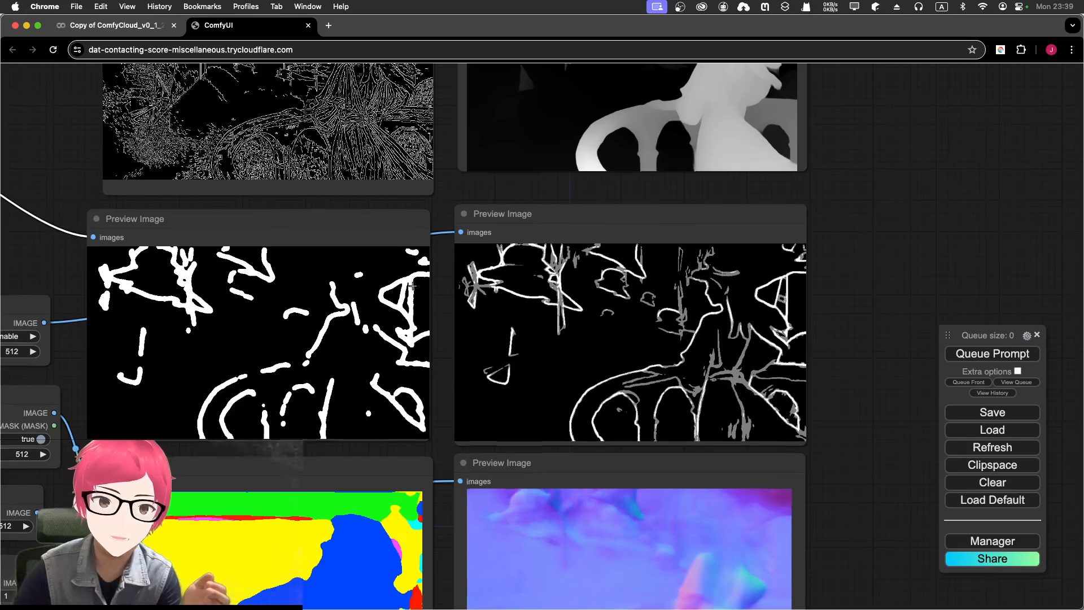
scroll(321, 359, "up", 3)
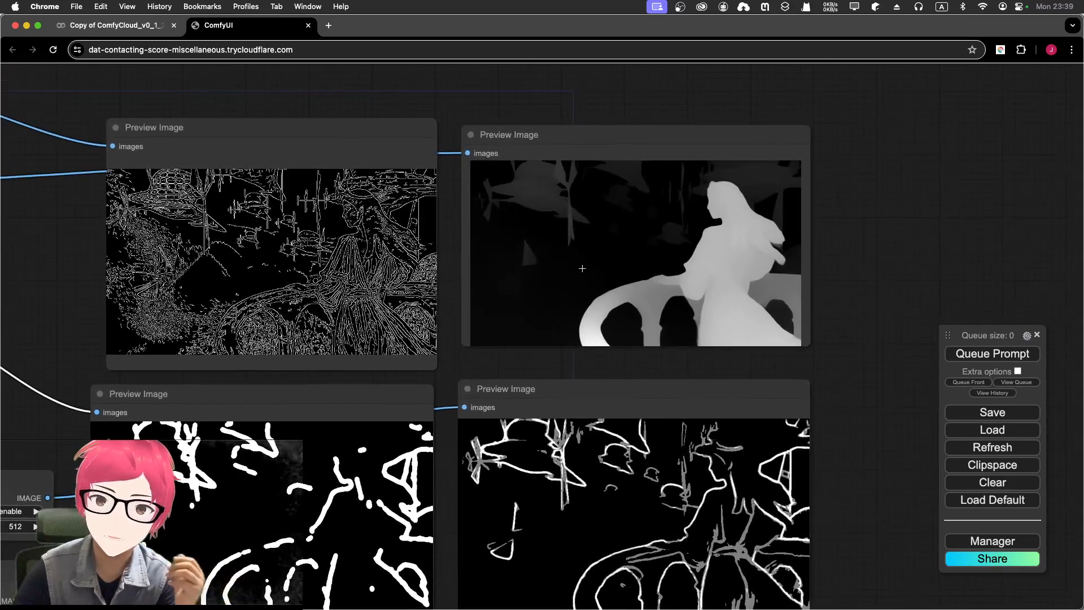
scroll(582, 268, "up", 2)
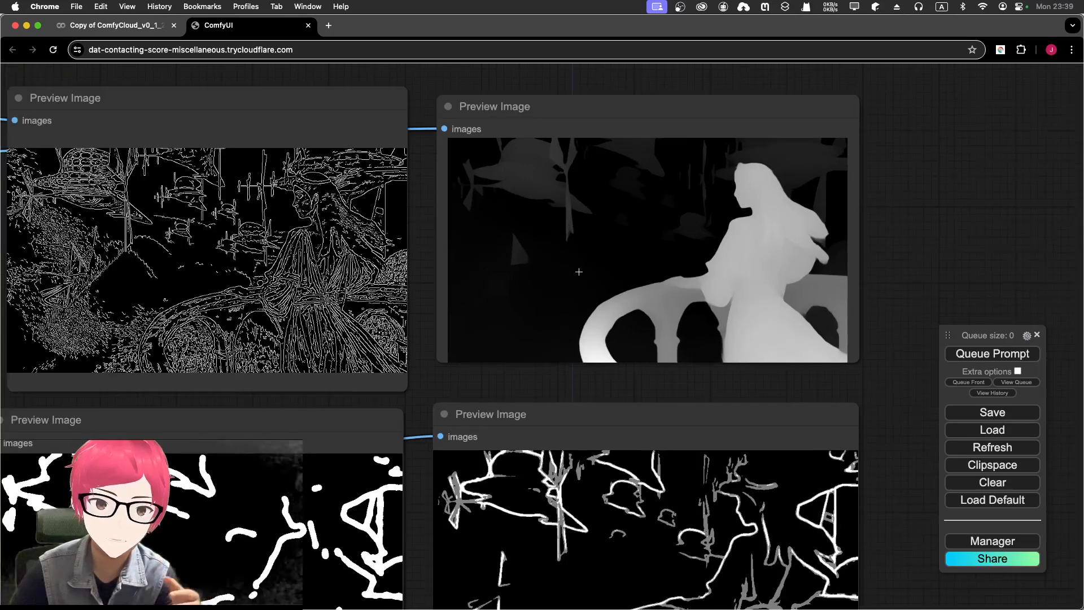
scroll(564, 267, "up", 1)
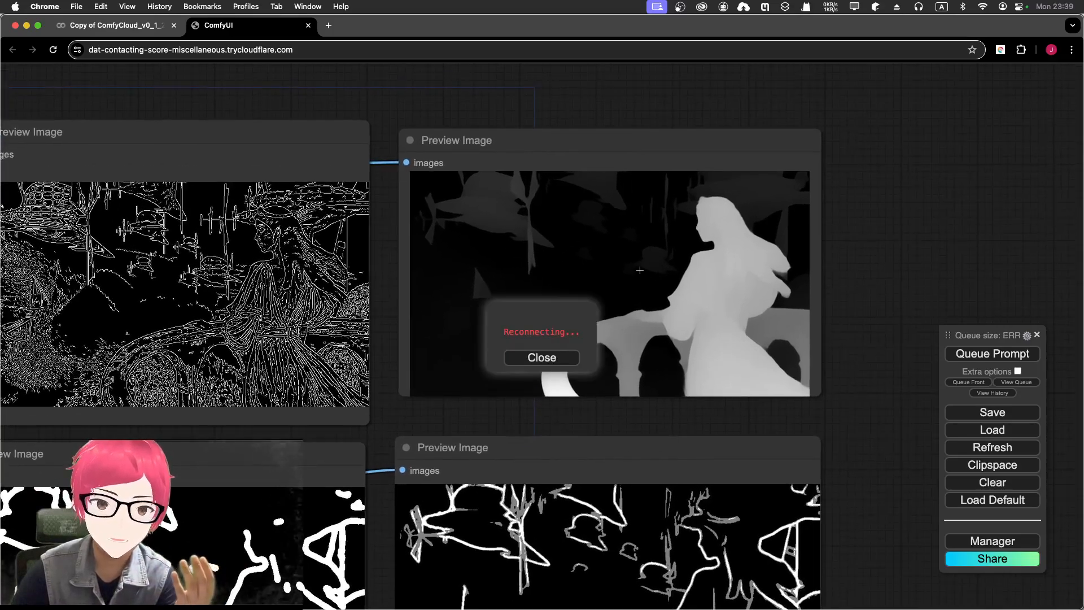
scroll(605, 304, "down", 3)
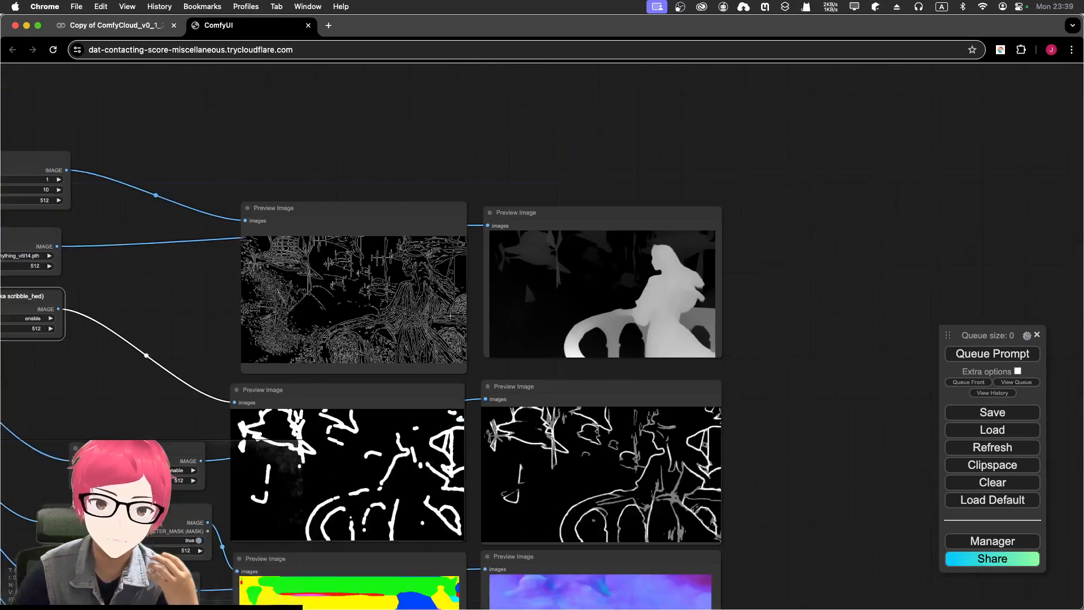
Move the depth map's Preview Image node farther away from the Canny preview
scroll(524, 281, "left", 3)
left_click_drag(672, 219, 734, 219)
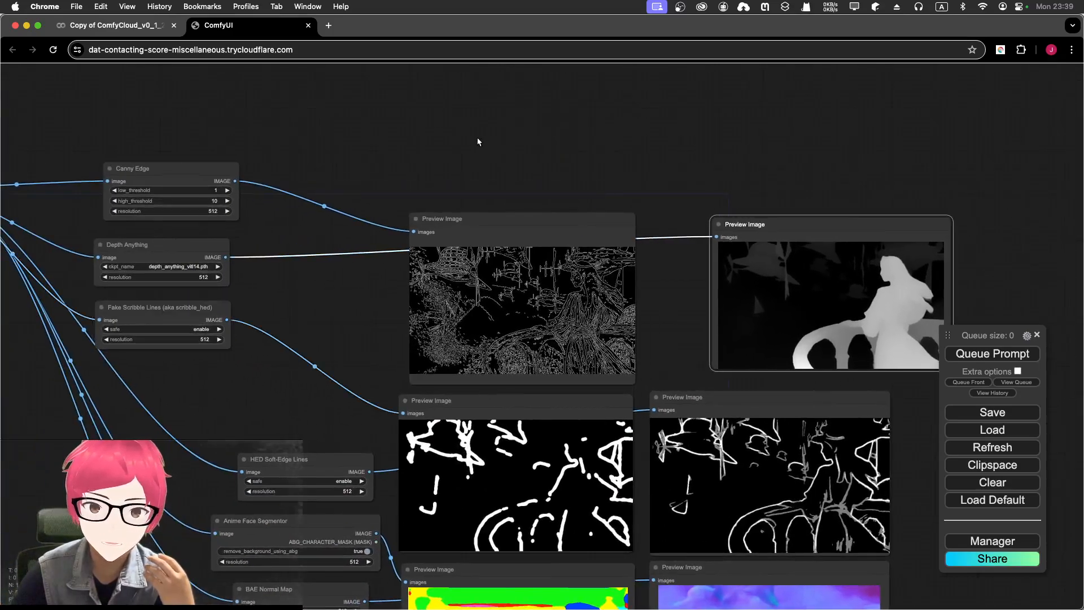
left_click_drag(476, 137, 561, 140)
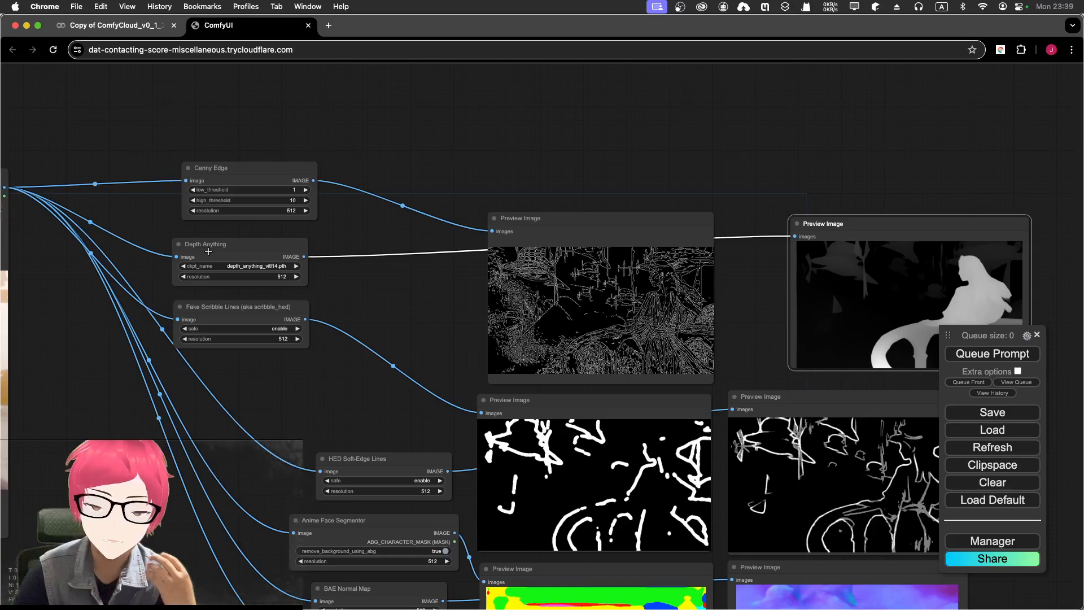
scroll(646, 109, "right", 5)
scroll(646, 109, "down", 2)
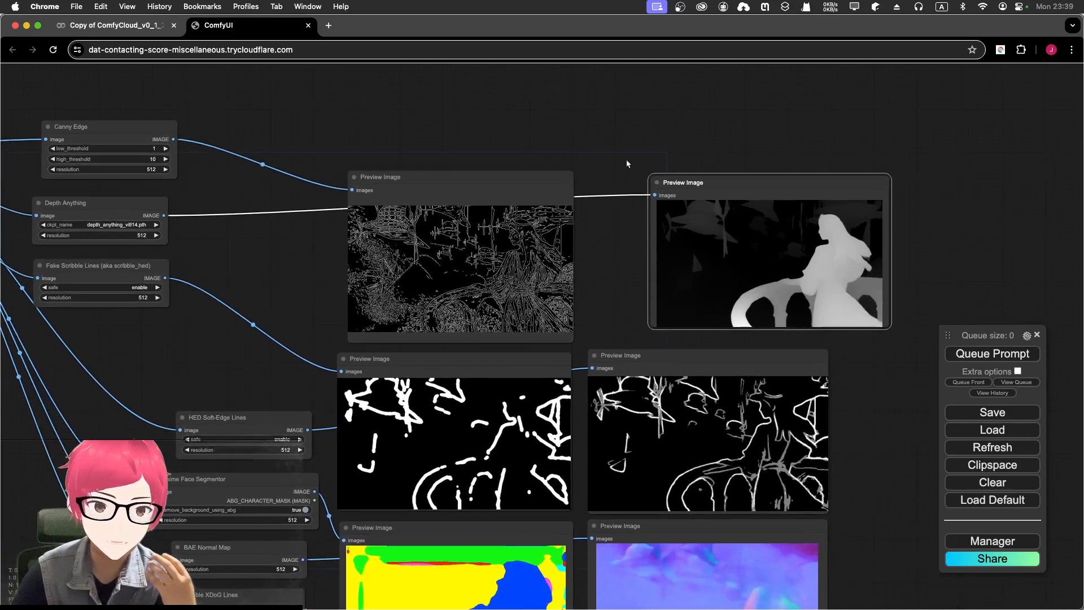
Check the node options of the depth map's Preview Image and move that node slightly higher than the Canny preview
left_click_drag(699, 180, 466, 126)
scroll(576, 128, "up", 3)
right_click(635, 228)
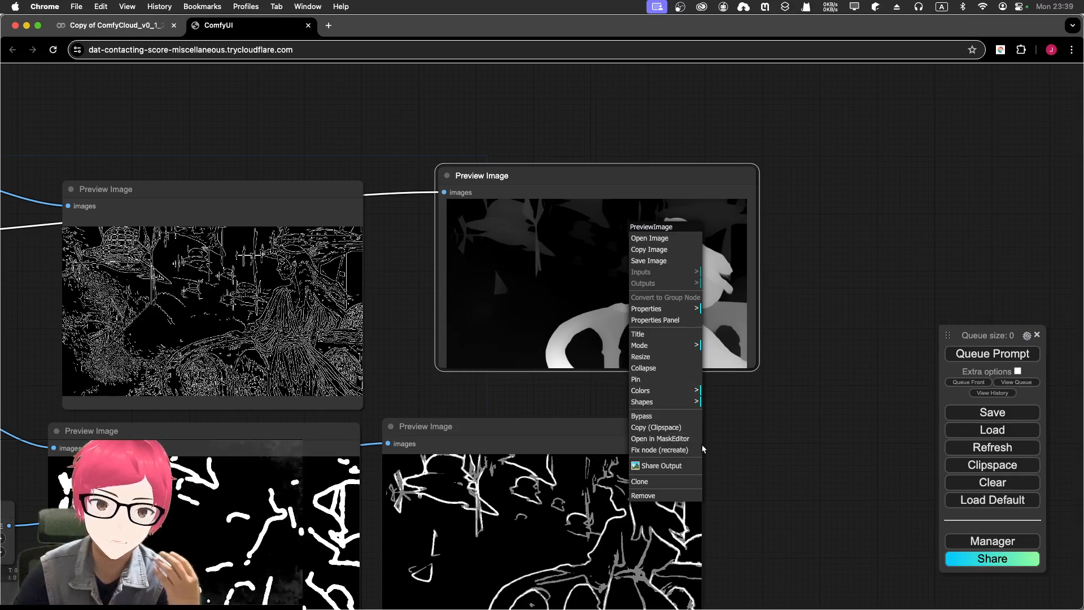
left_click(820, 403)
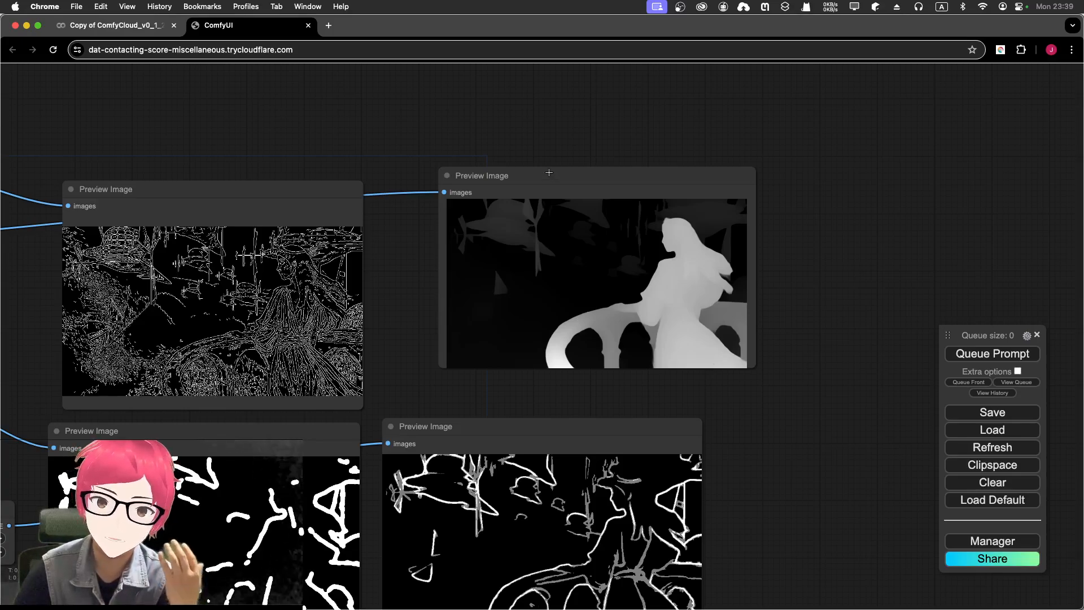
left_click_drag(549, 172, 559, 119)
Compare the source picture in Load Image with the preprocessor nodes and their depth and edge preview images
left_click_drag(235, 138, 649, 189)
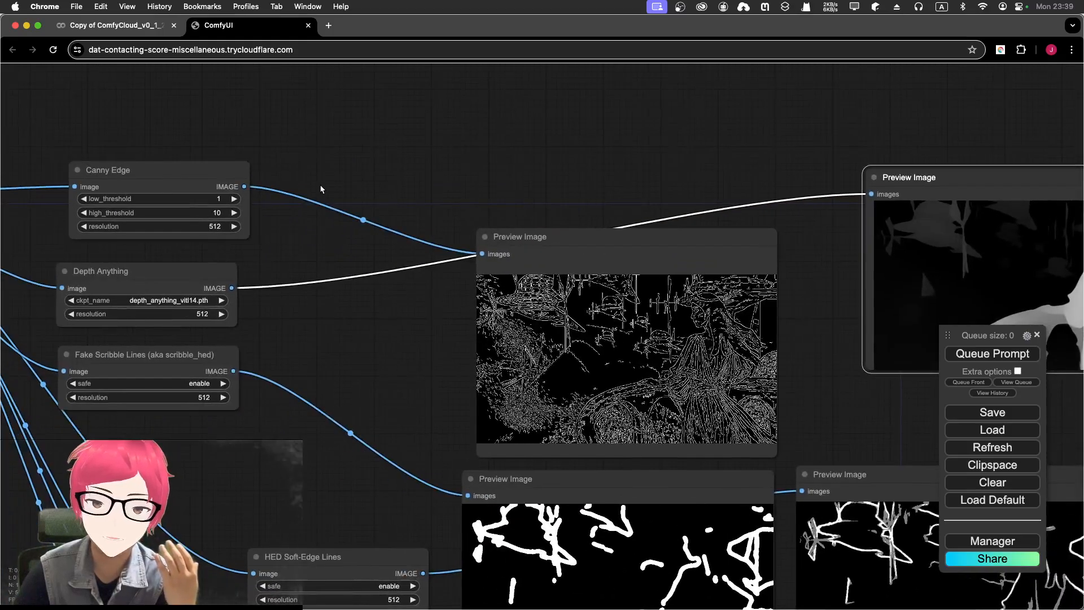
left_click_drag(321, 189, 828, 185)
left_click_drag(437, 388, 696, 262)
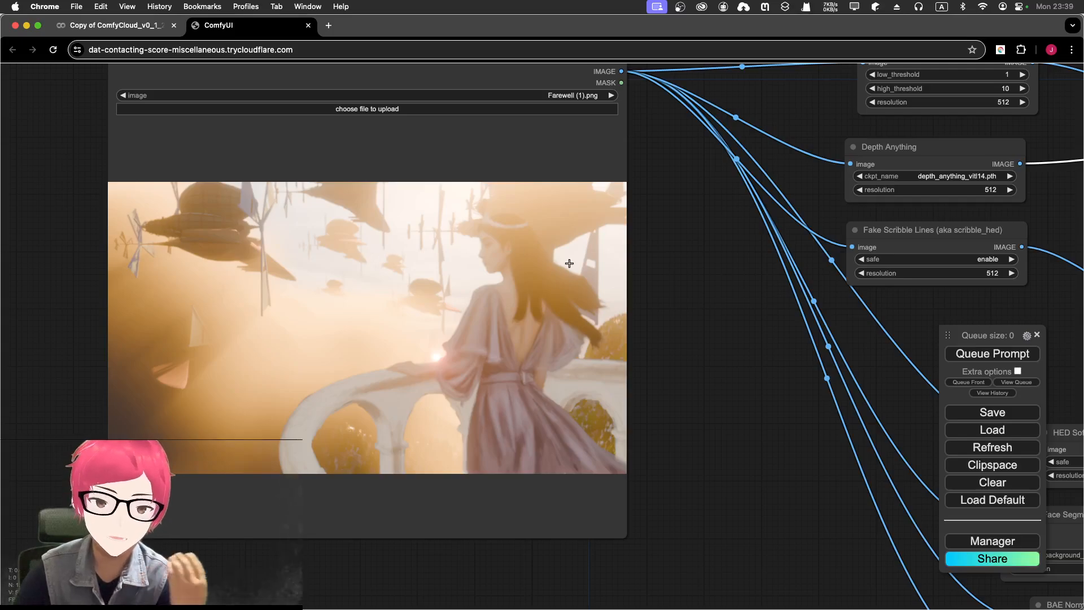
scroll(660, 296, "down", 2)
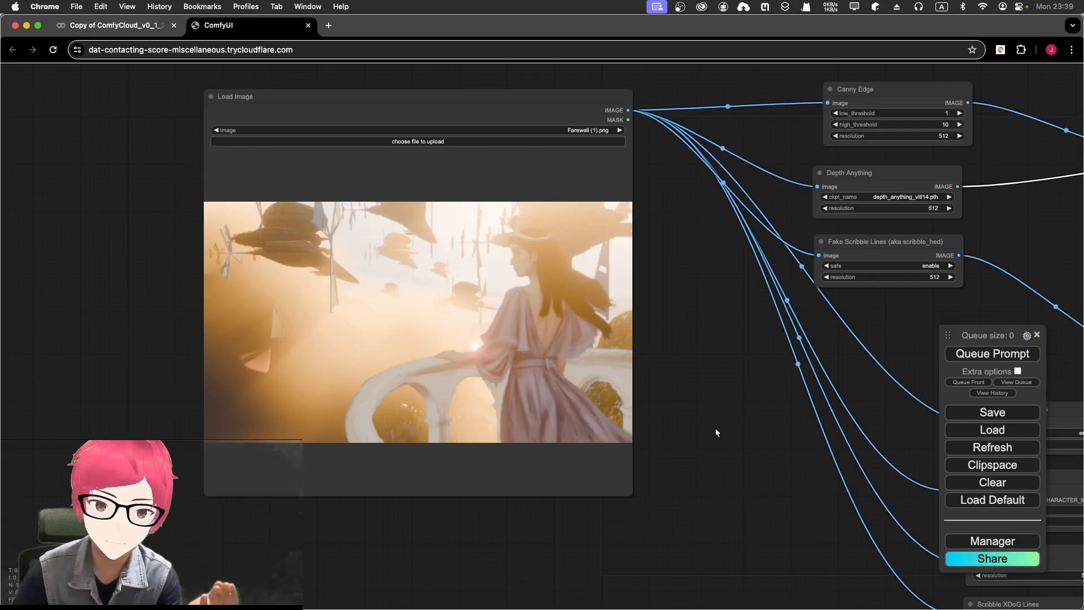
left_click_drag(734, 428, 298, 443)
left_click_drag(557, 269, 229, 333)
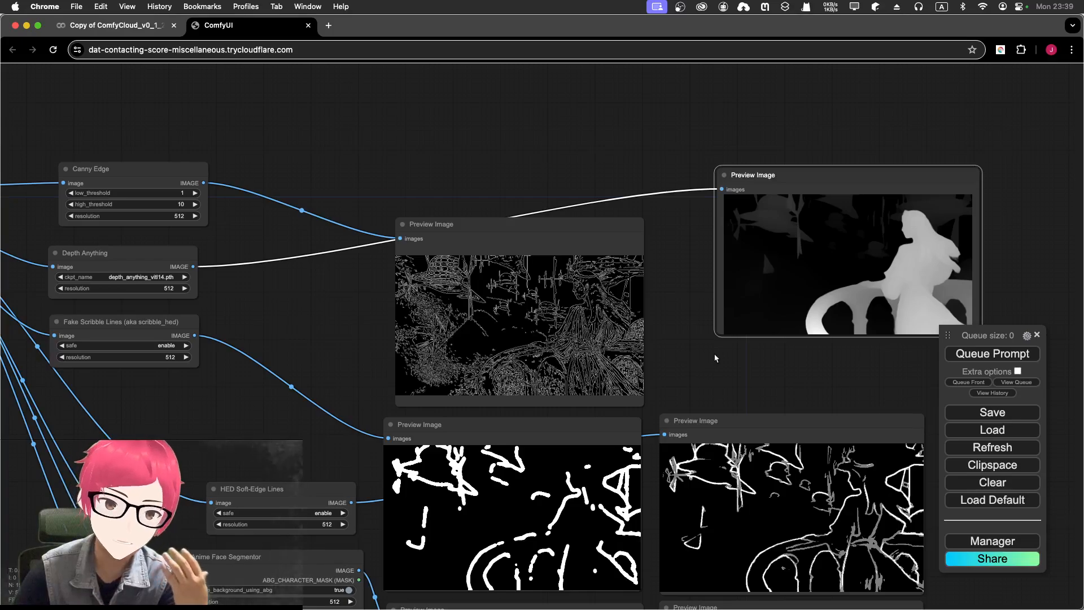
left_click_drag(715, 358, 509, 342)
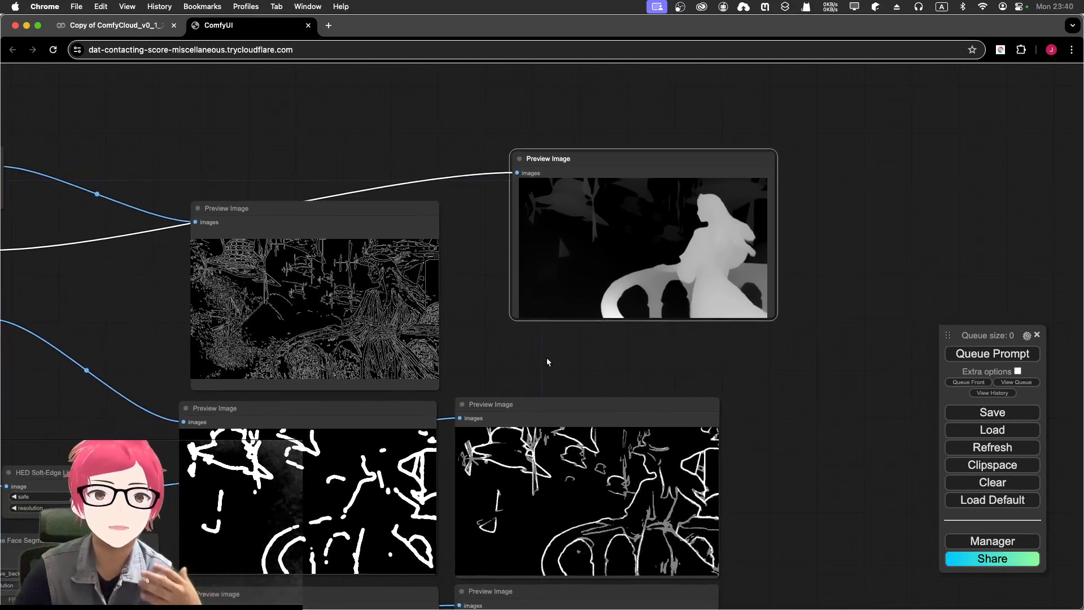
left_click_drag(544, 357, 491, 369)
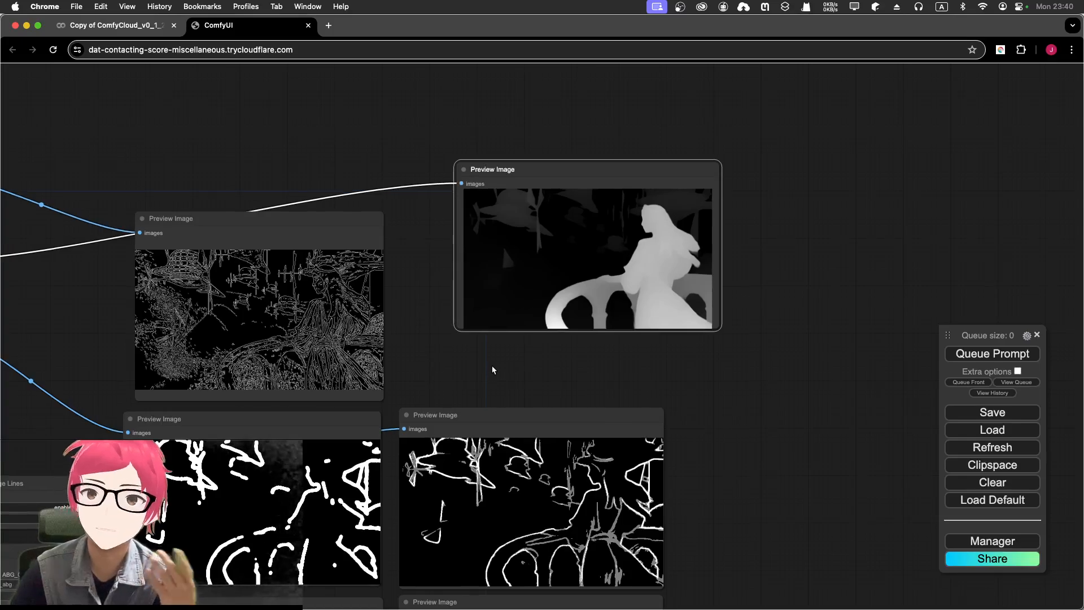
Examine the depth map's preview up close, comparing the bright foreground figure with the dark background
scroll(492, 365, "up", 1)
scroll(494, 360, "up", 1)
scroll(493, 361, "up", 3)
scroll(493, 360, "right", 3)
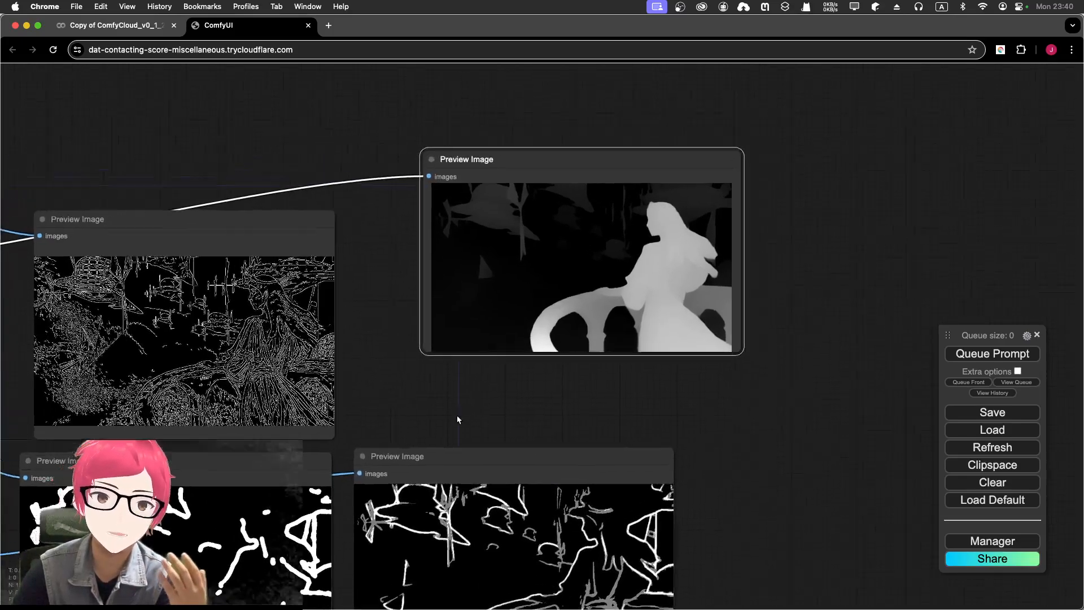
scroll(533, 308, "up", 2)
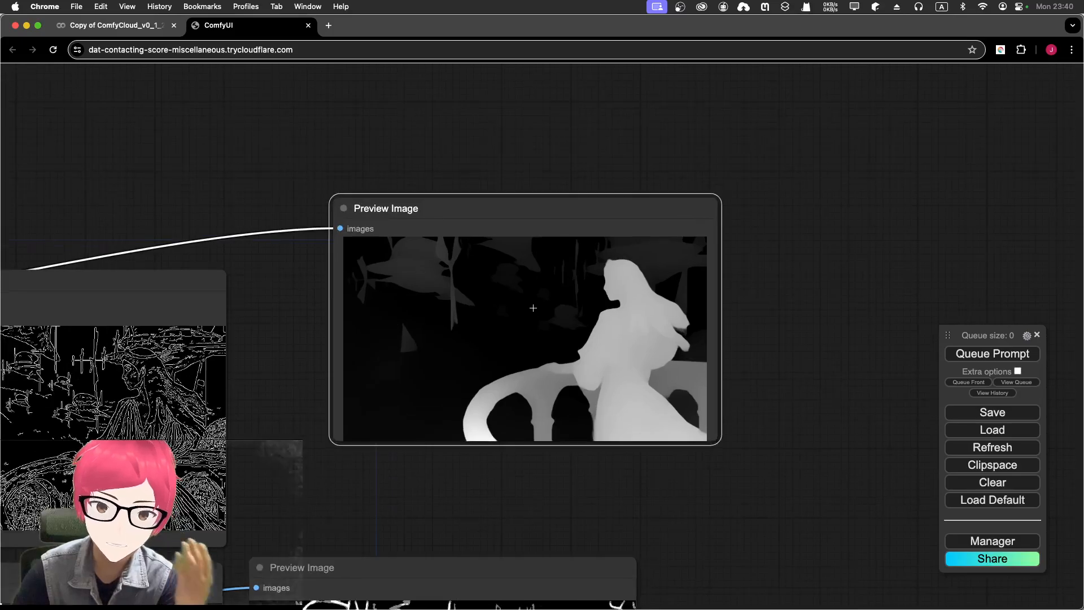
scroll(533, 308, "up", 1)
scroll(533, 307, "up", 6)
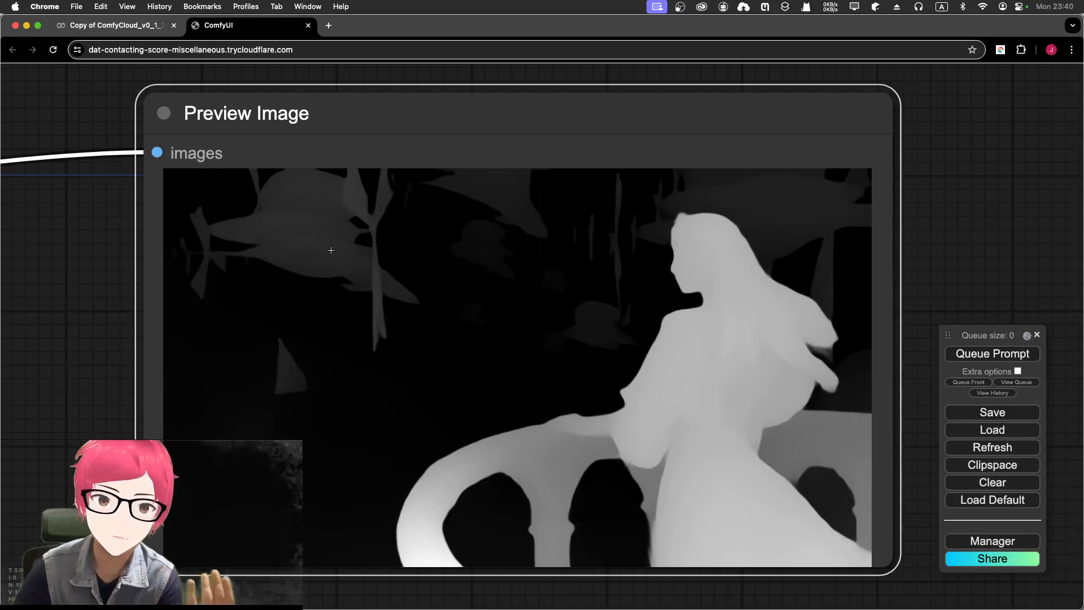
scroll(331, 250, "up", 1)
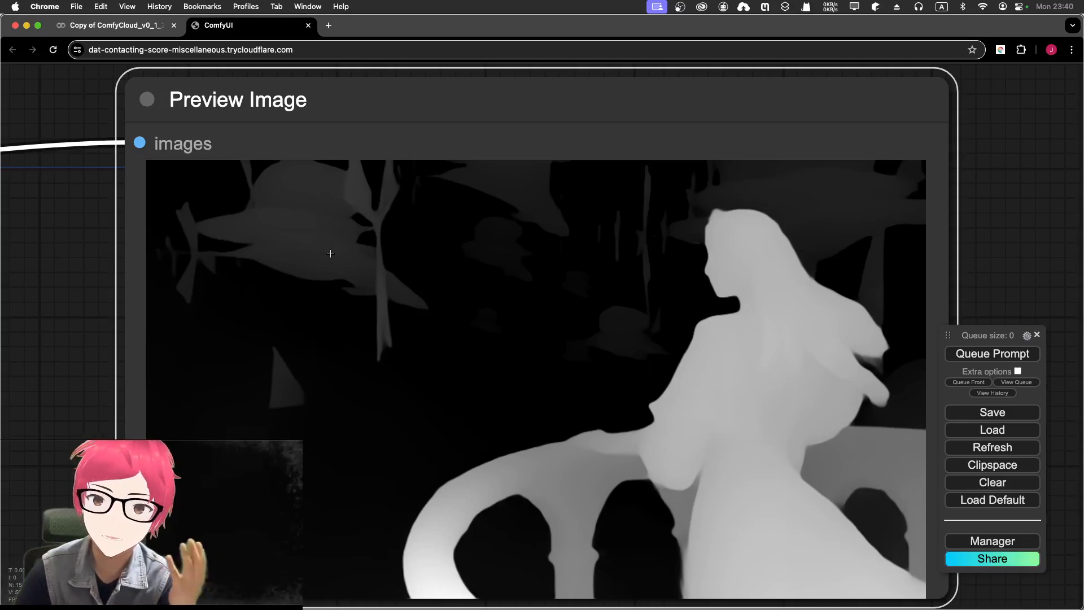
scroll(328, 257, "down", 1)
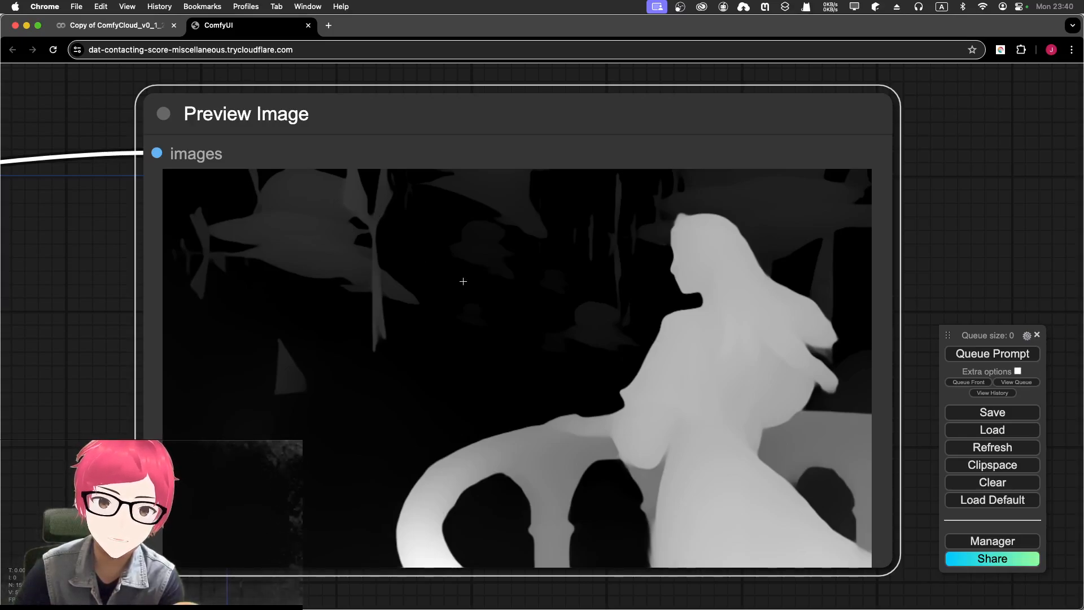
scroll(463, 281, "down", 1)
scroll(345, 243, "up", 2)
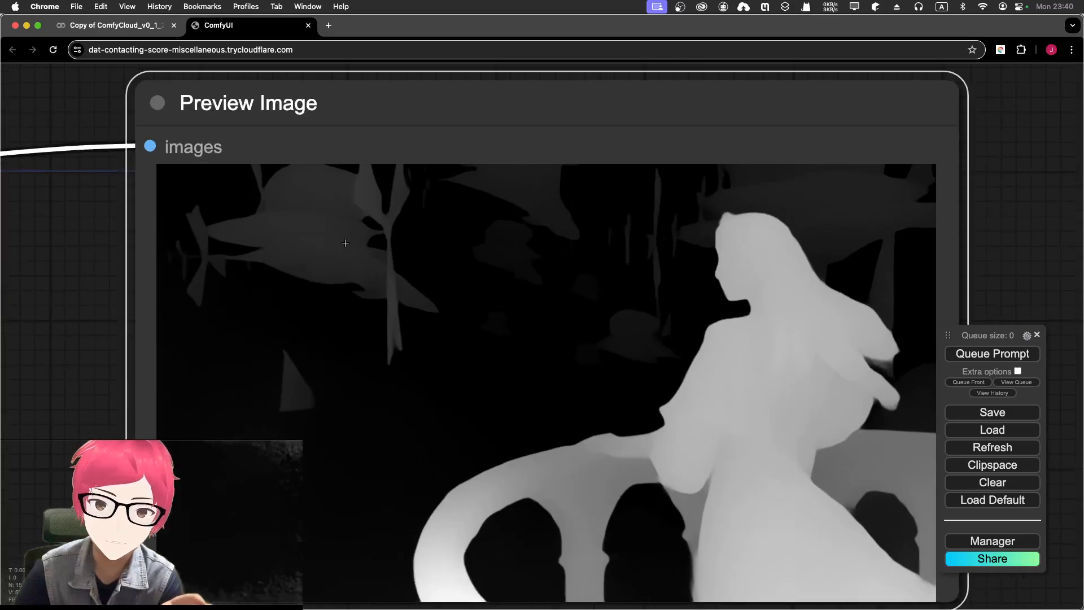
scroll(348, 277, "down", 5)
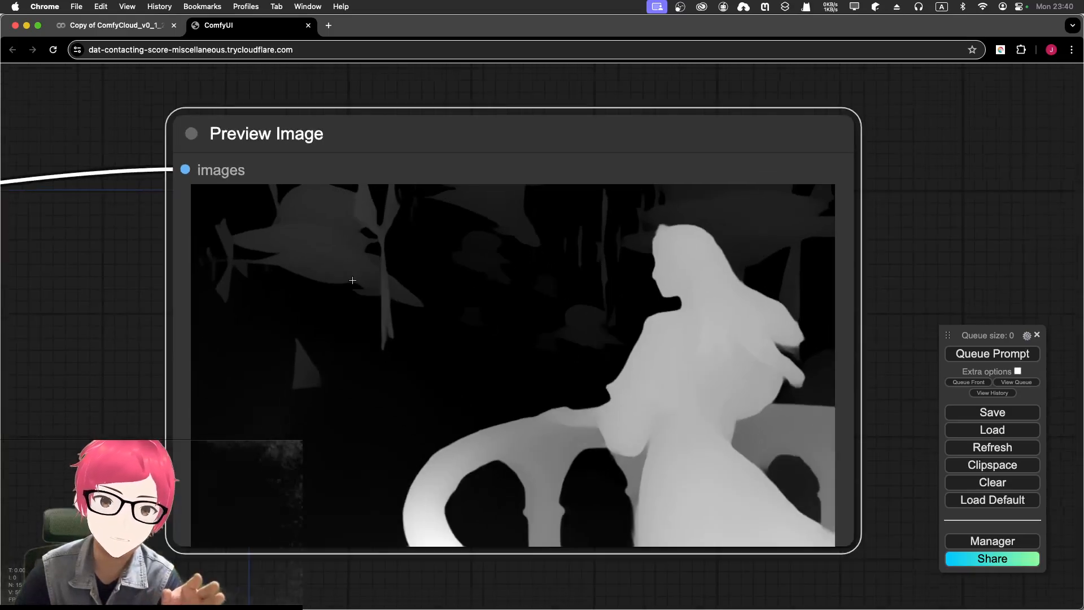
Shift the Depth Anything node slightly away from Load Image, keeping it between Canny Edge and Fake Scribble Lines
left_click_drag(140, 249, 571, 206)
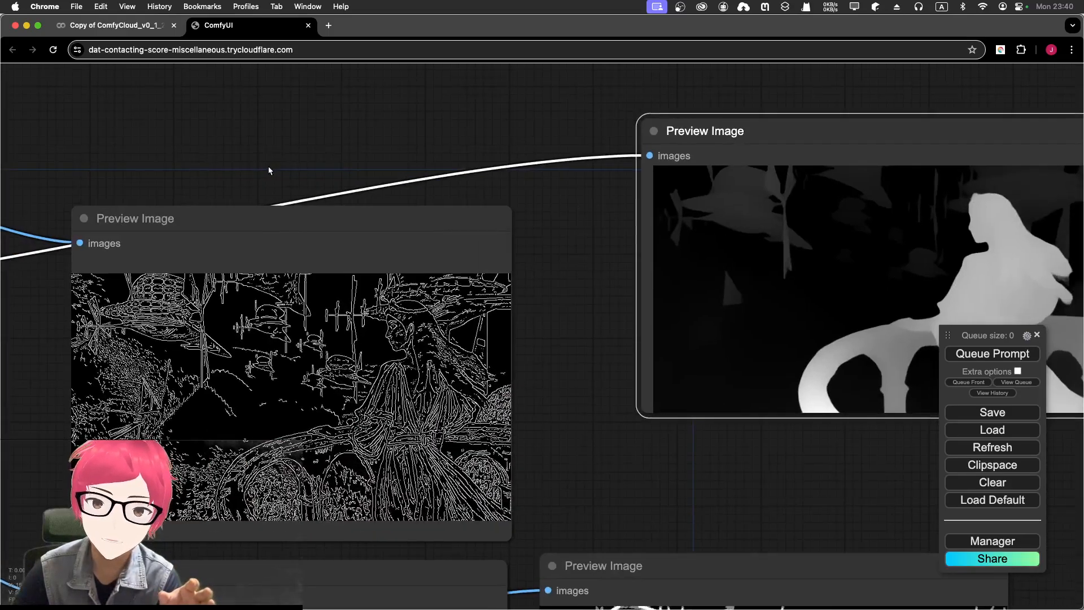
left_click_drag(265, 167, 382, 175)
scroll(225, 179, "left", 10)
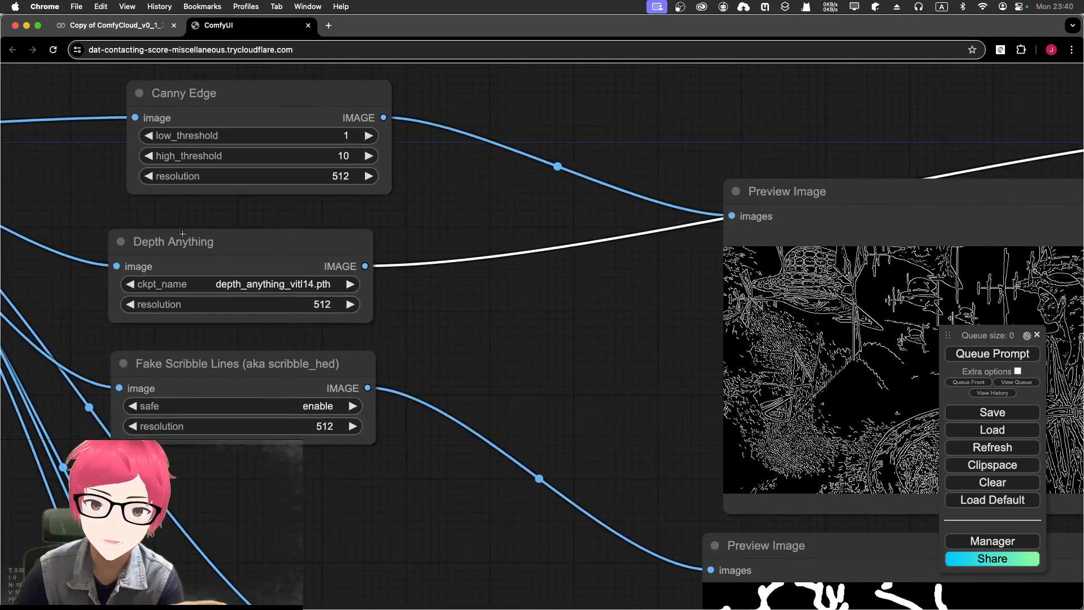
scroll(93, 218, "down", 1)
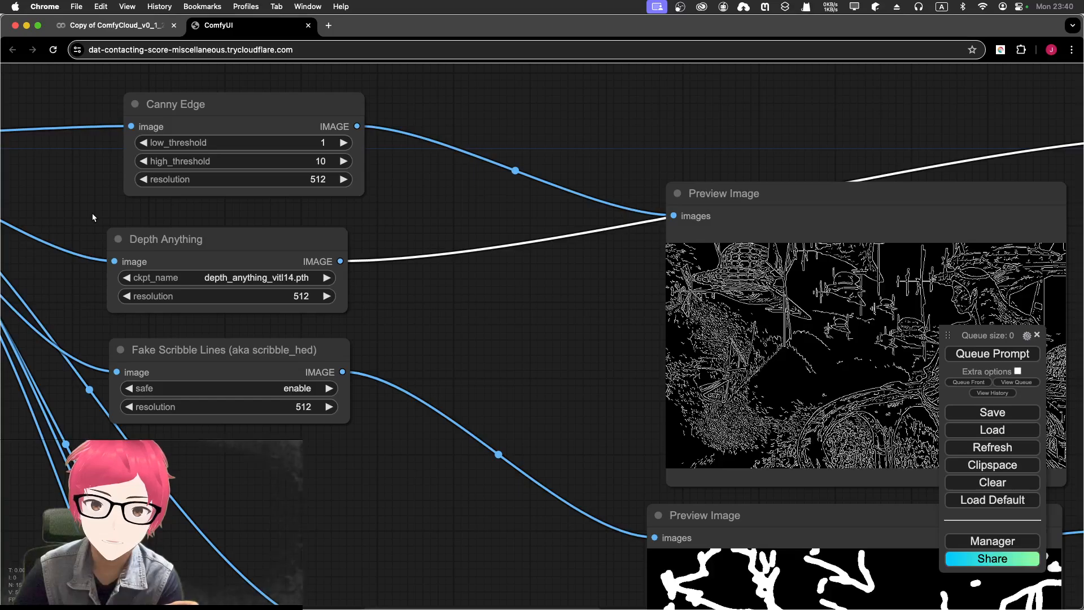
left_click_drag(151, 239, 163, 233)
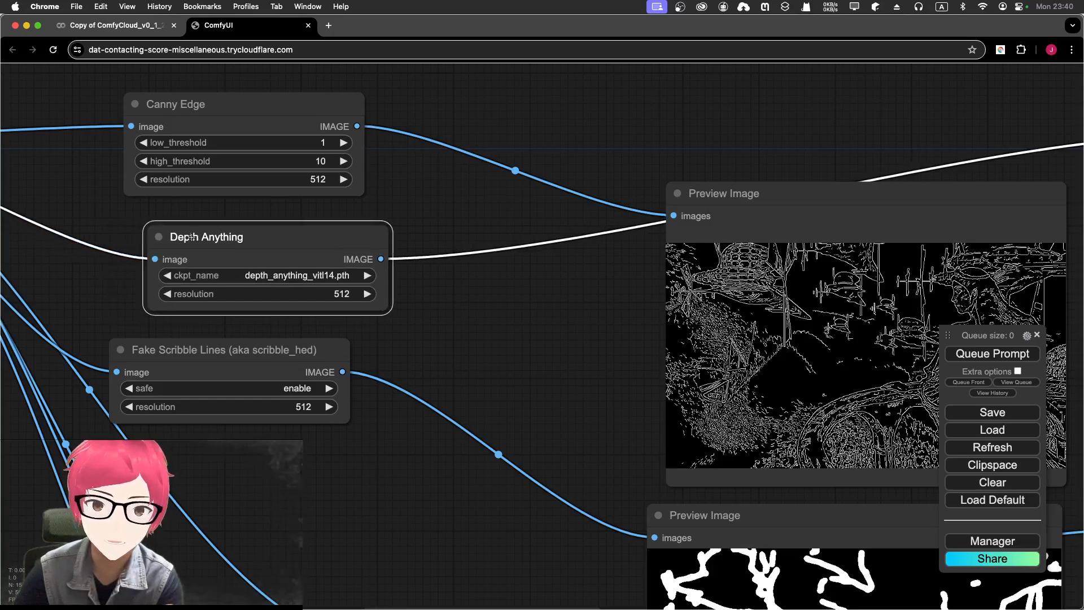
Align the Canny Edge node above Depth Anything and move its Preview Image closer to it
left_click(172, 105)
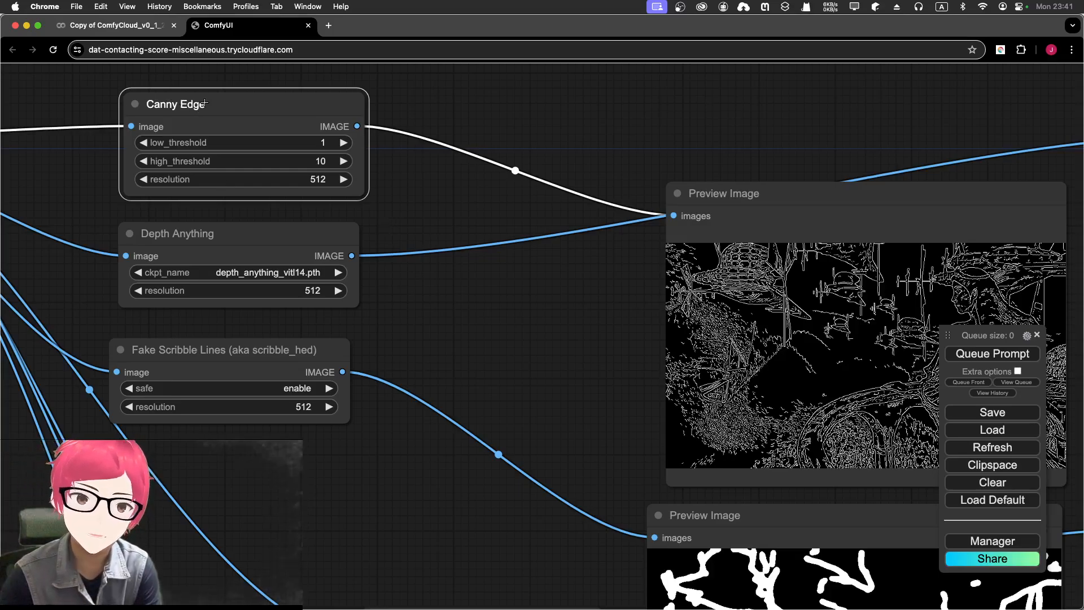
left_click_drag(204, 103, 212, 101)
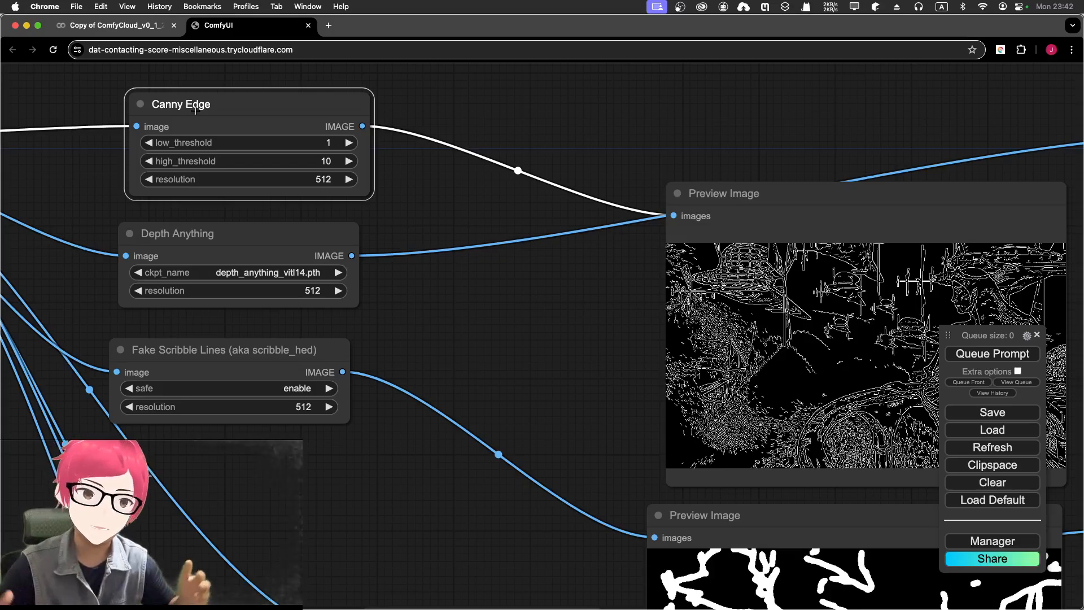
scroll(298, 128, "down", 1)
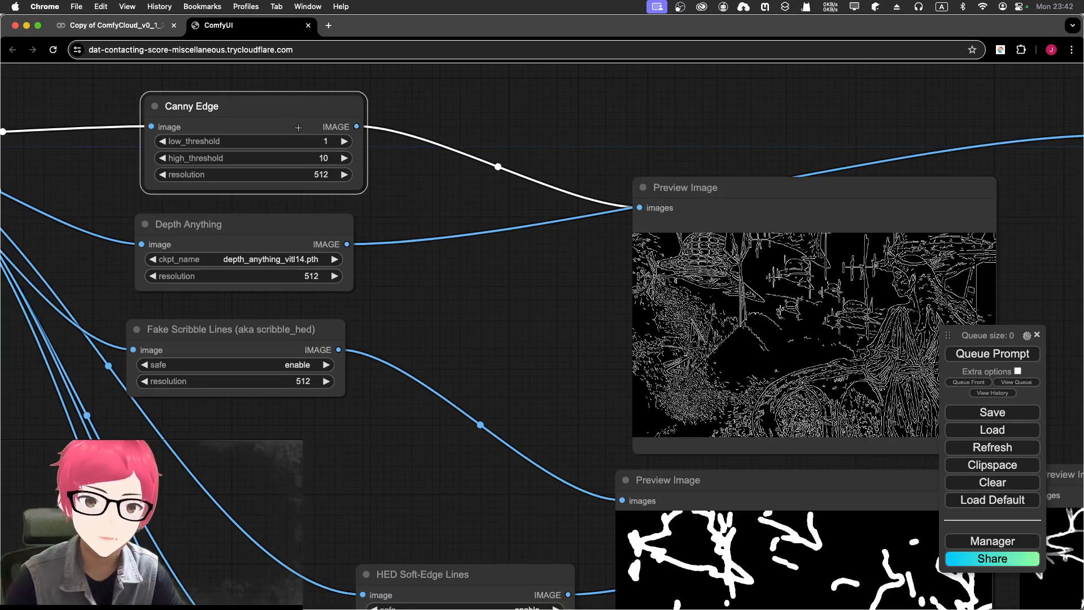
left_click_drag(282, 108, 272, 106)
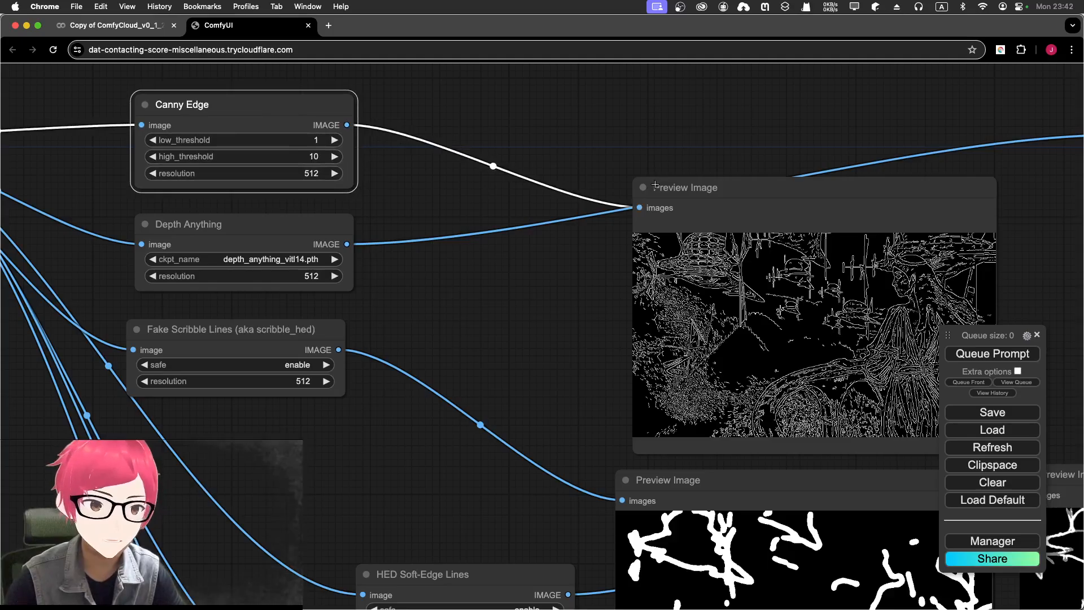
left_click_drag(655, 185, 609, 181)
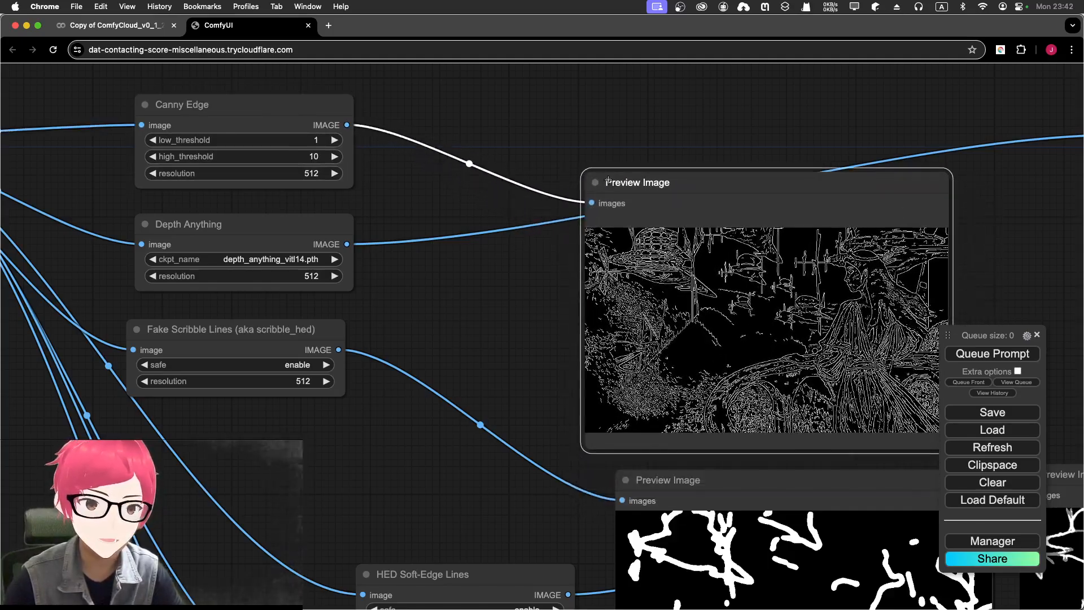
Examine how the loaded image's output branches to the Canny Edge, Depth Anything, scribble and other preprocessor nodes
scroll(374, 226, "down", 3)
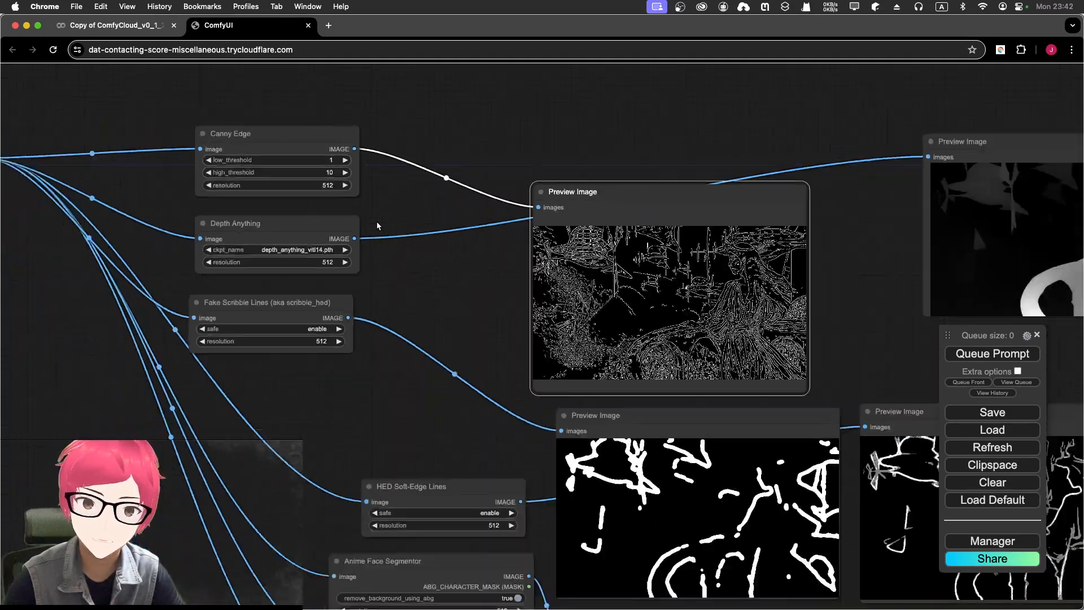
scroll(377, 225, "down", 2)
left_click_drag(107, 276, 199, 250)
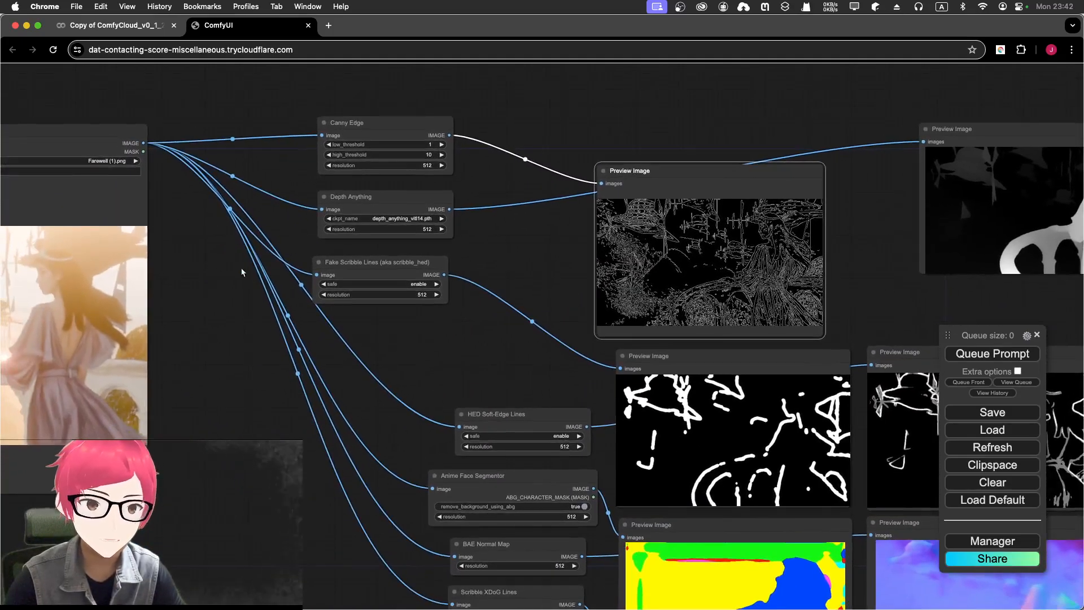
scroll(426, 223, "up", 5)
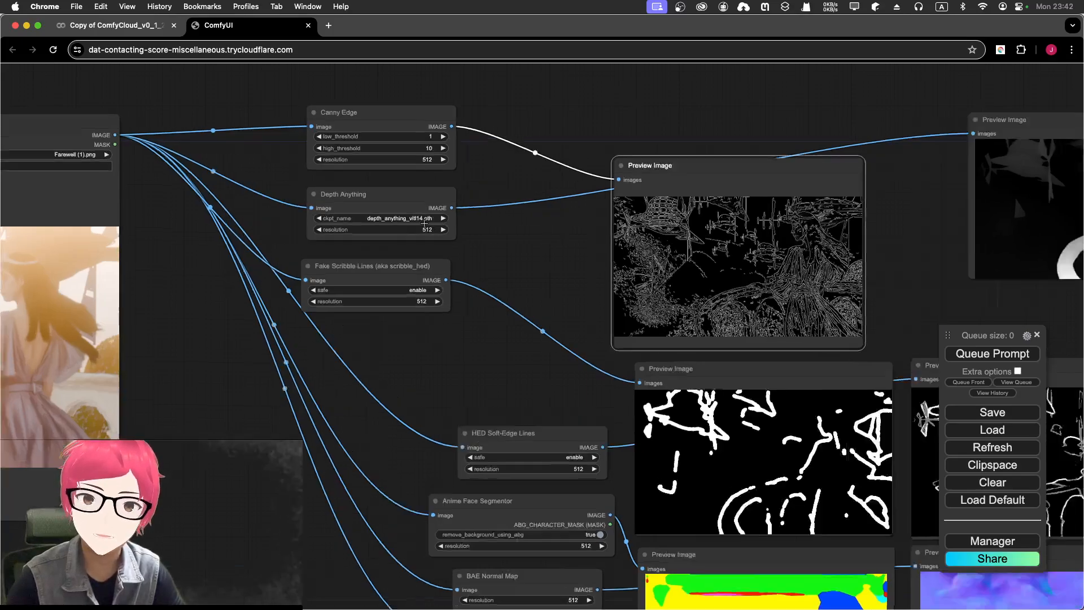
left_click_drag(329, 155, 338, 196)
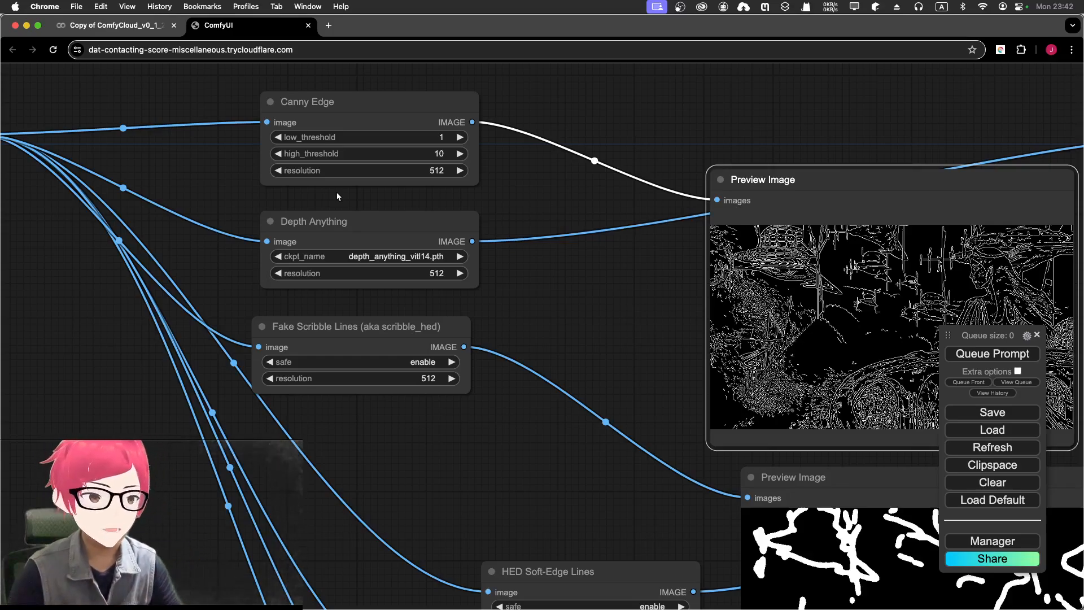
Move the floating queue menu beside the preprocessor nodes, open the ComfyUI Manager and highlight its name in the title
left_click_drag(948, 336, 517, 192)
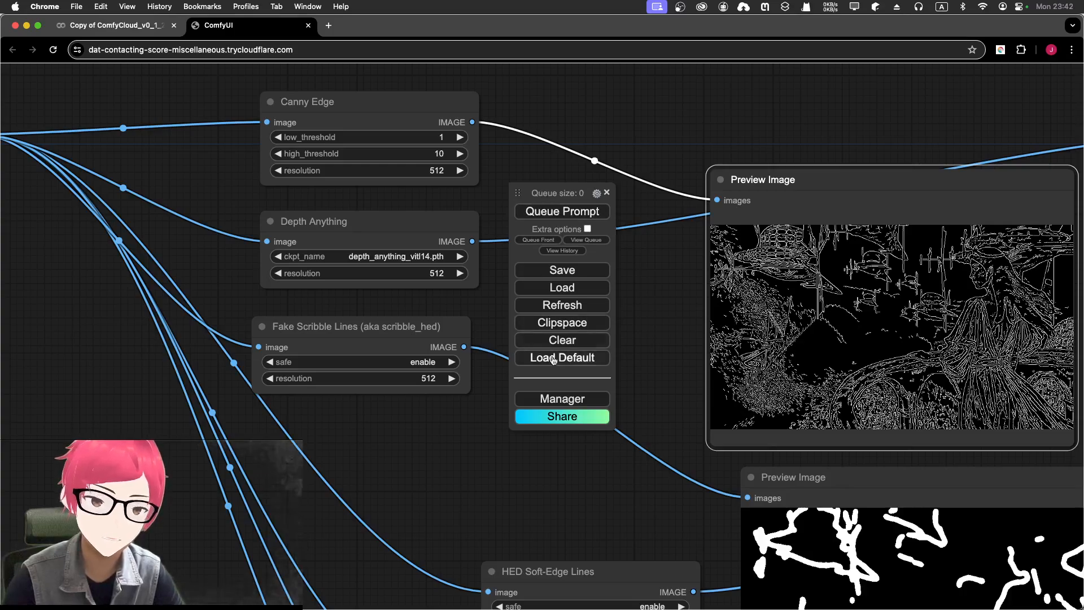
left_click(538, 397)
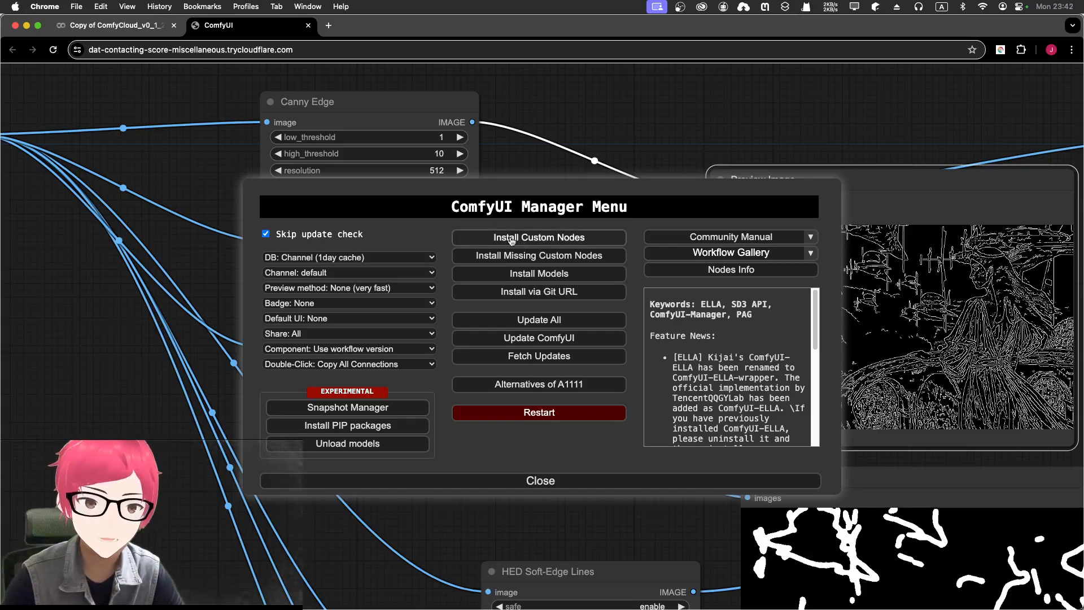
left_click(583, 482)
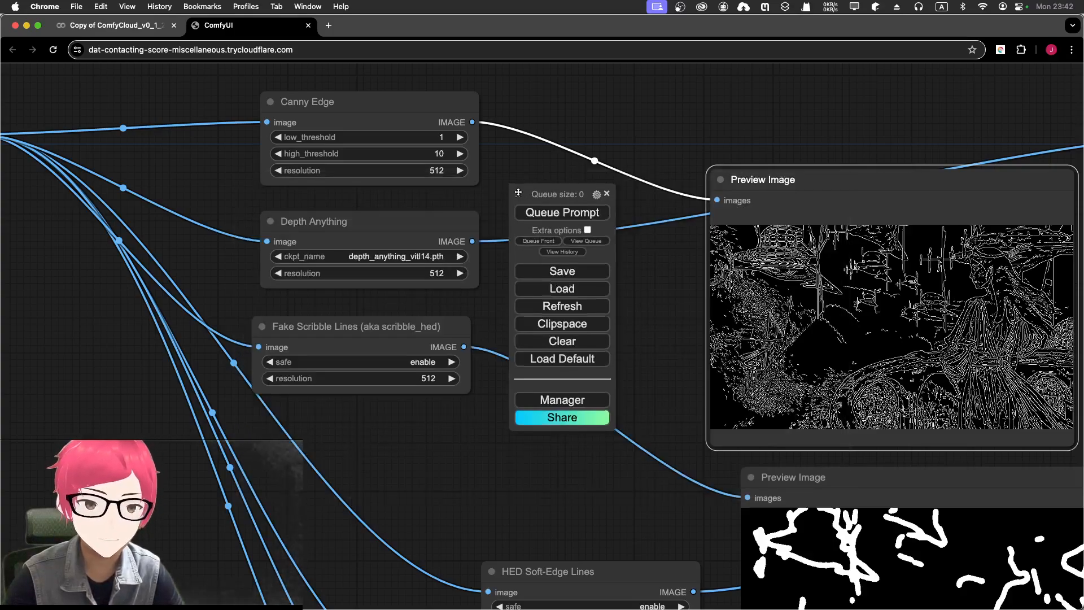
left_click_drag(518, 192, 574, 272)
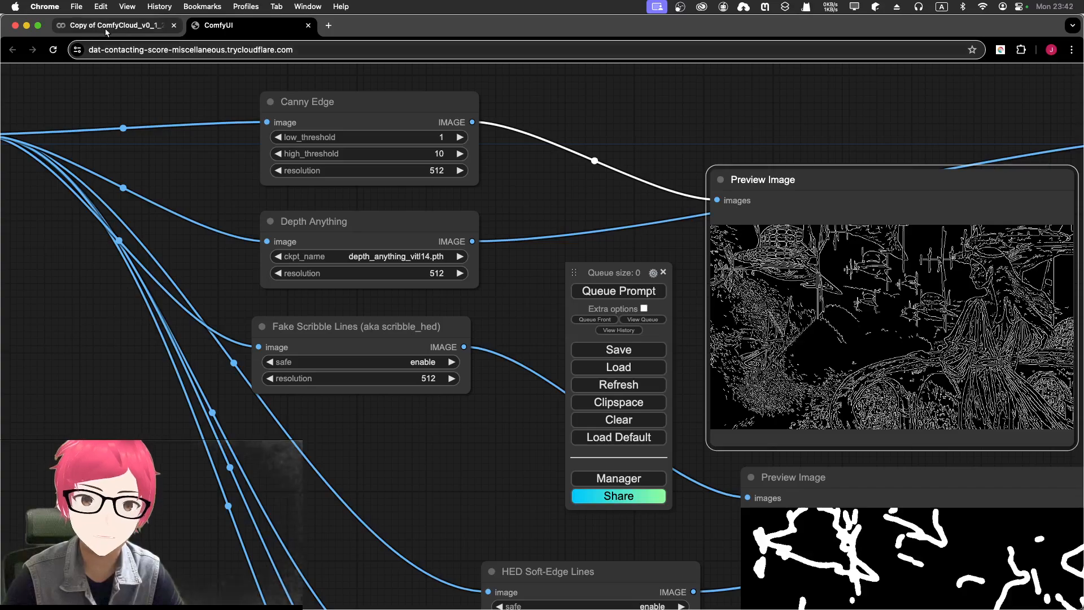
left_click(617, 478)
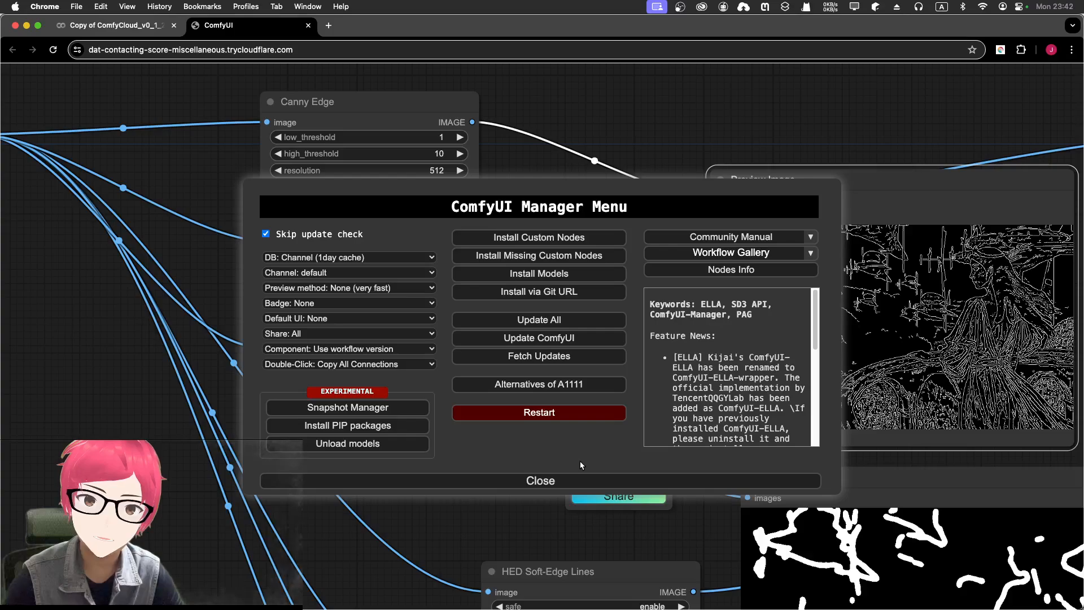
left_click_drag(452, 206, 580, 209)
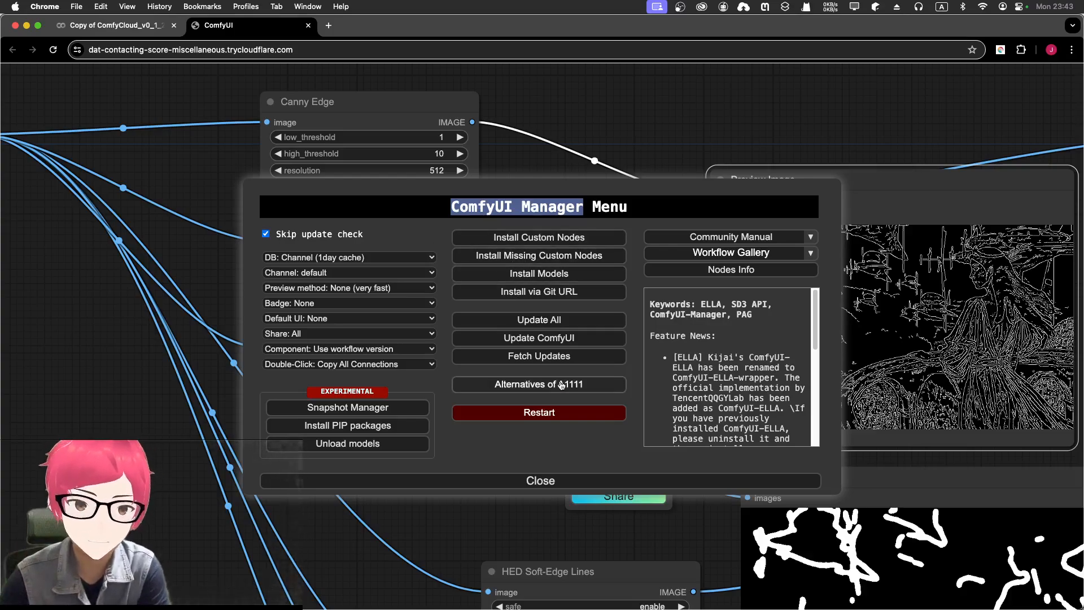
Switch to the Colab notebook, check the running ComfyUI cell's code and output log, and return to ComfyUI
left_click(84, 36)
scroll(337, 293, "down", 5)
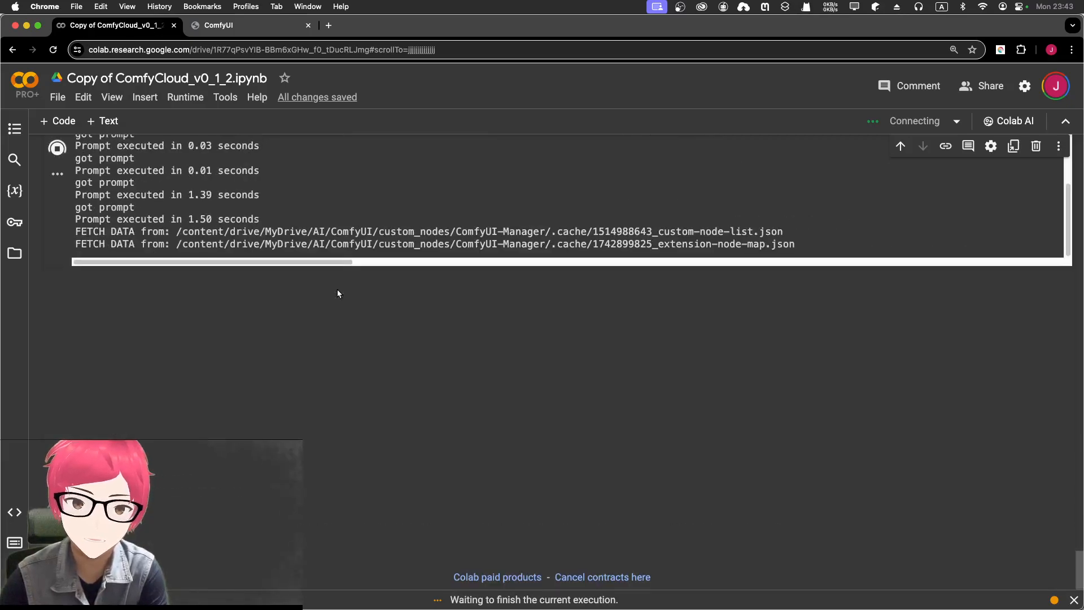
scroll(342, 289, "up", 5)
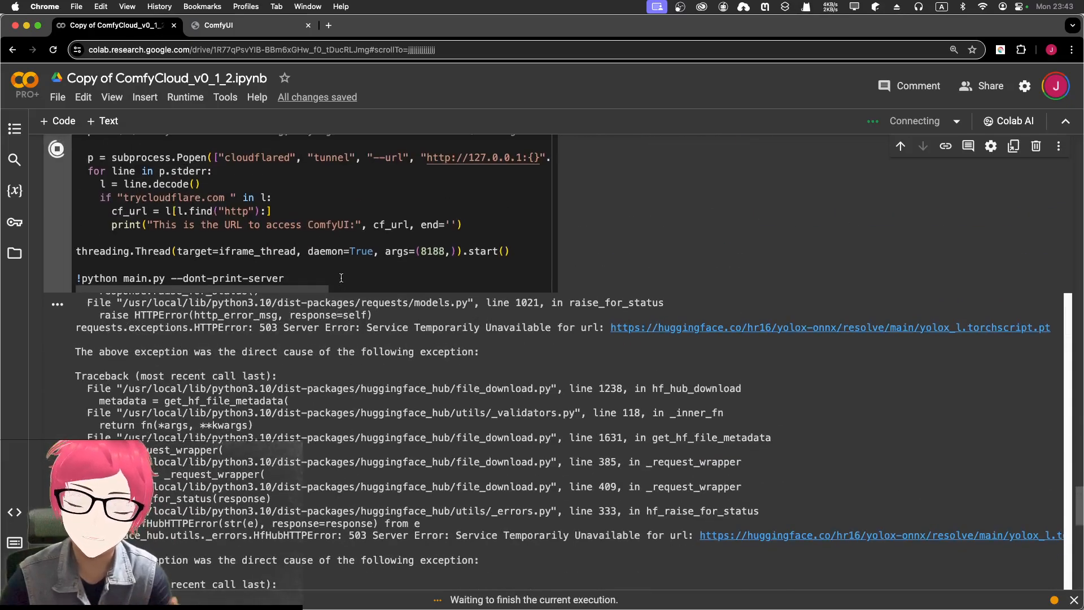
left_click(254, 36)
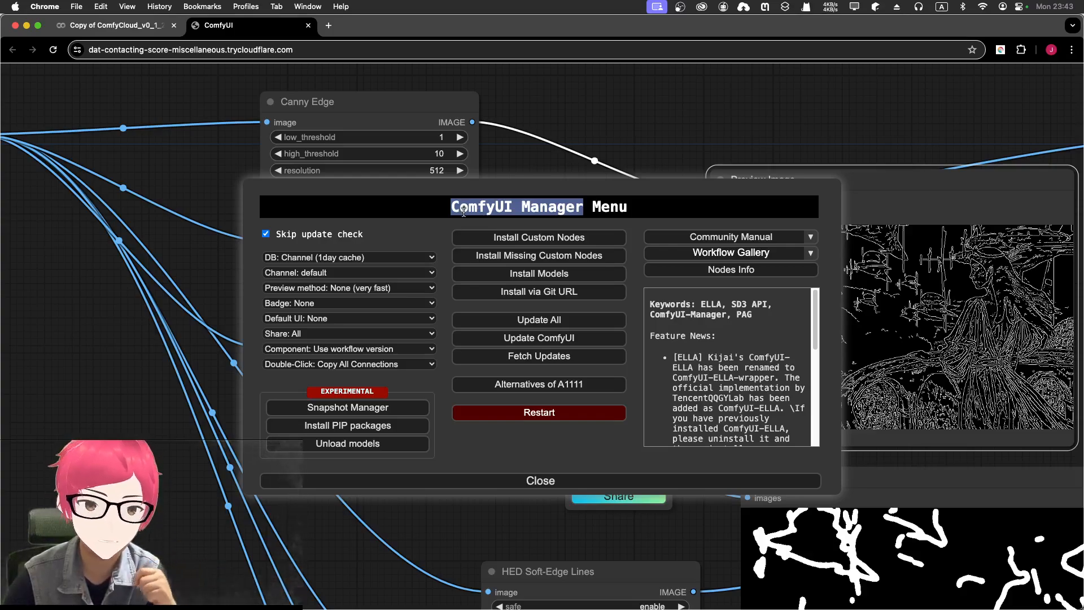
Open the Manager's custom node installer, clear the "controlnet" search and browse the full list of custom nodes
left_click(484, 240)
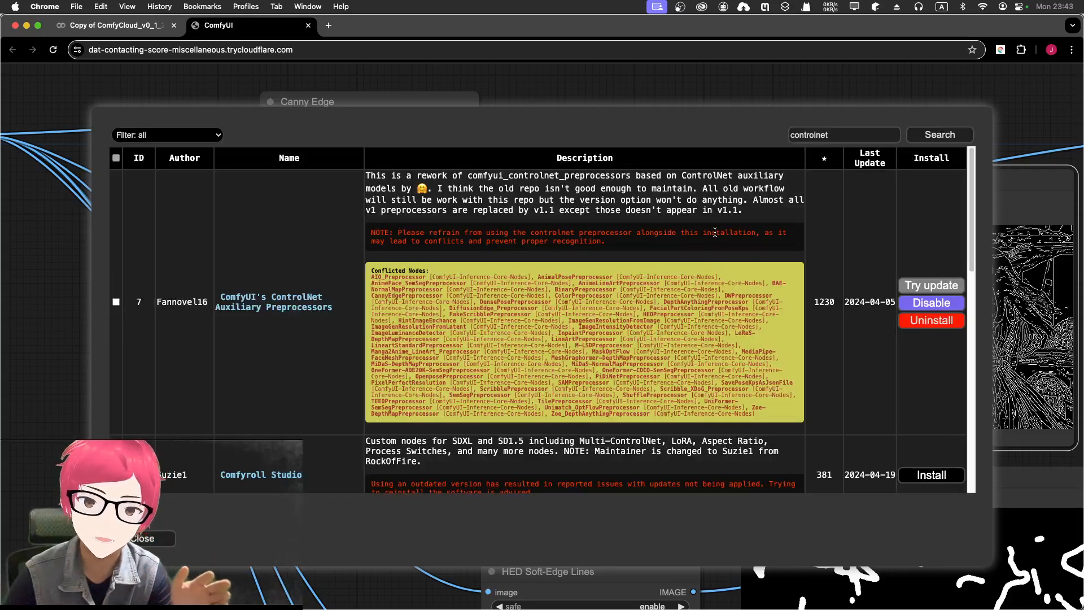
left_click(880, 138)
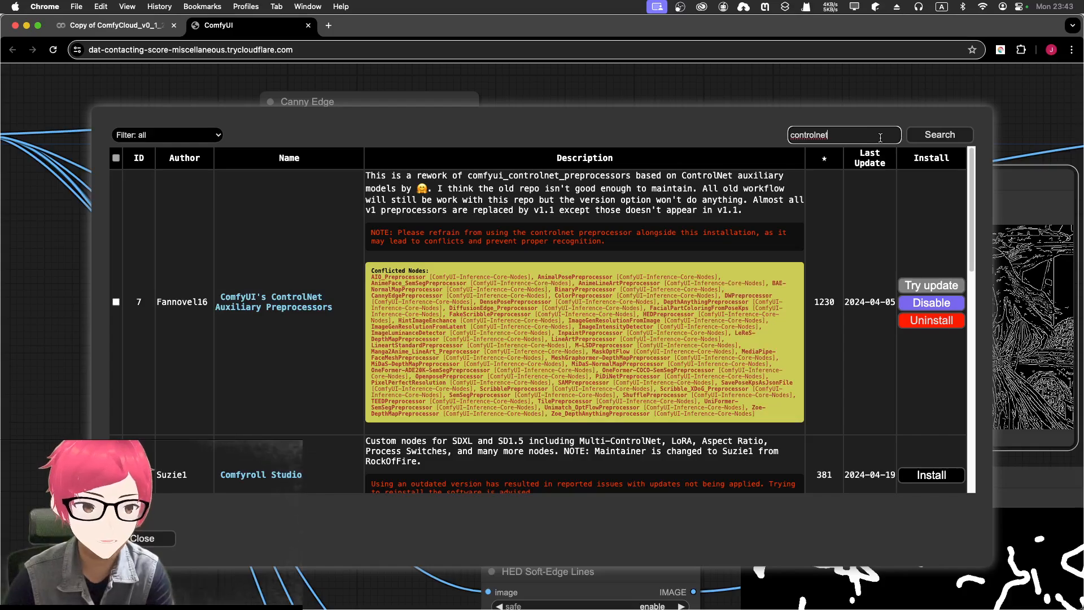
key("super+a")
key("BackSpace")
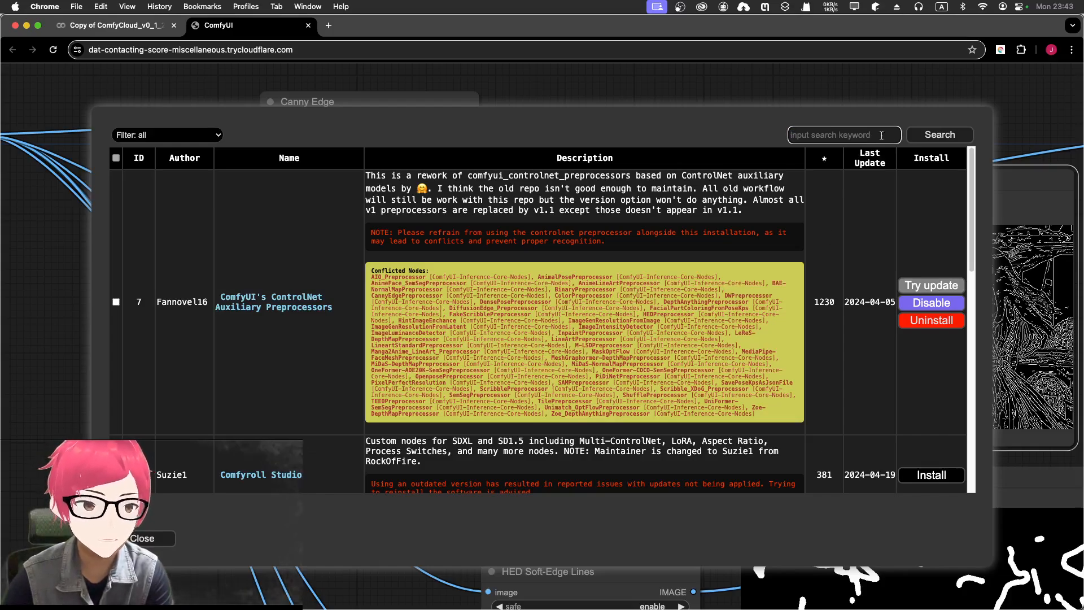
left_click(937, 133)
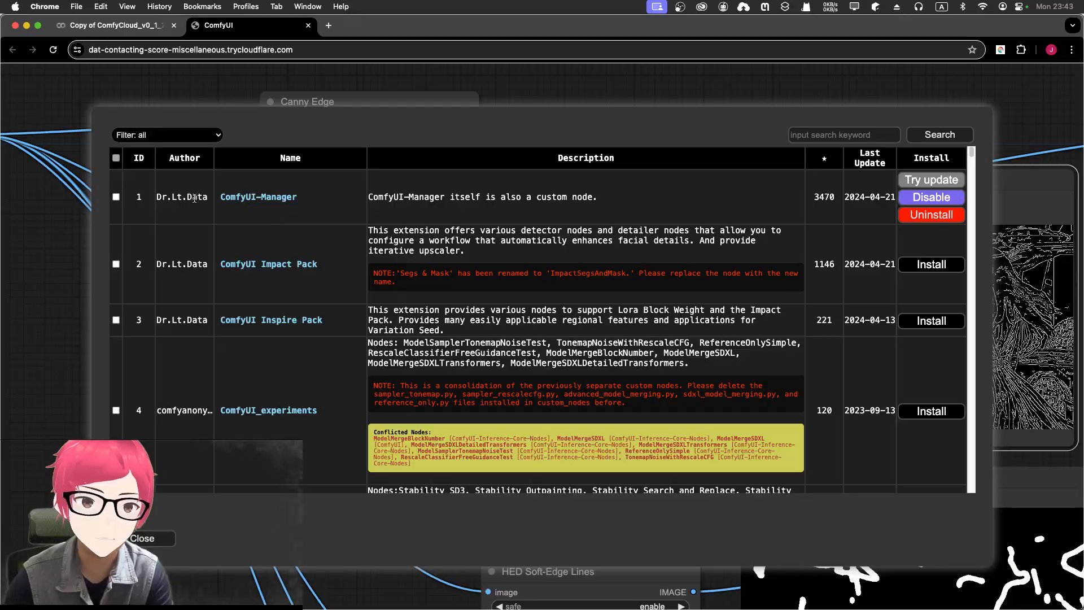
scroll(135, 207, "down", 20)
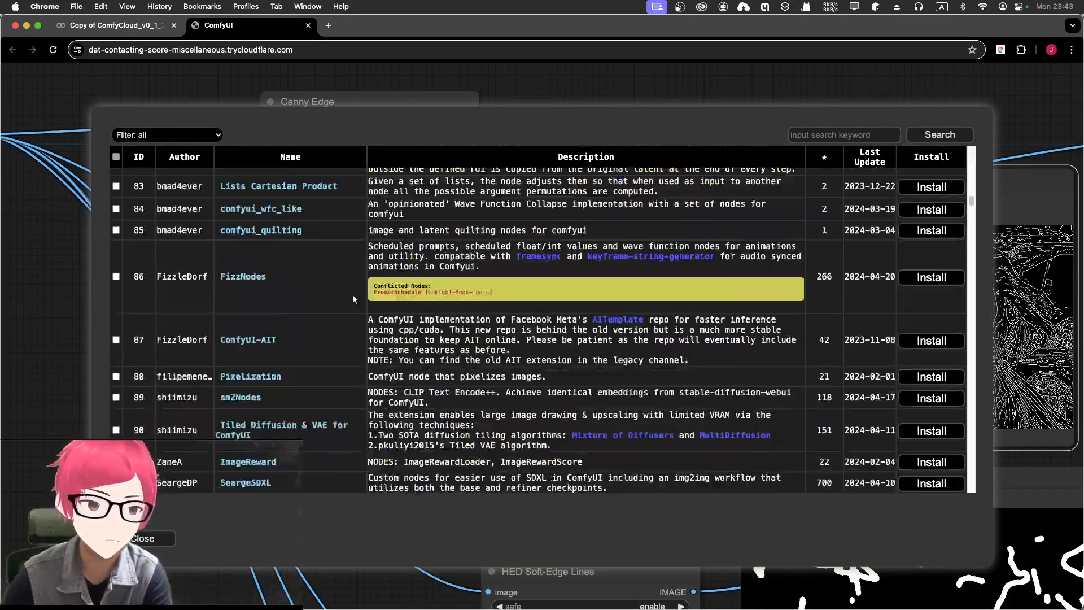
scroll(434, 305, "down", 20)
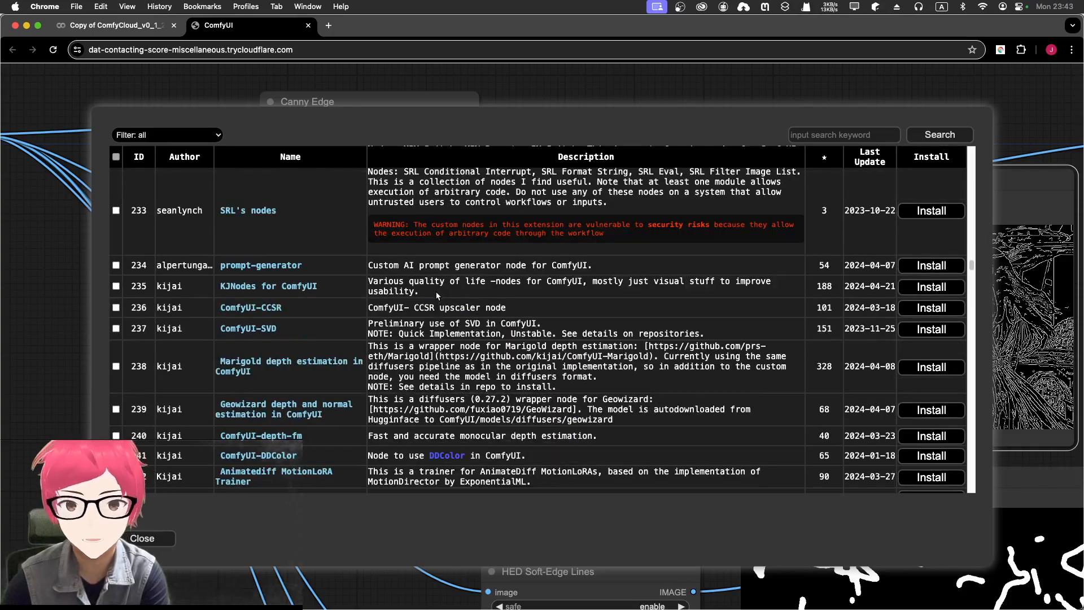
Search the custom node list for "controlnet" and examine the ComfyUI's ControlNet Auxiliary Preprocessors entry
scroll(439, 294, "down", 6)
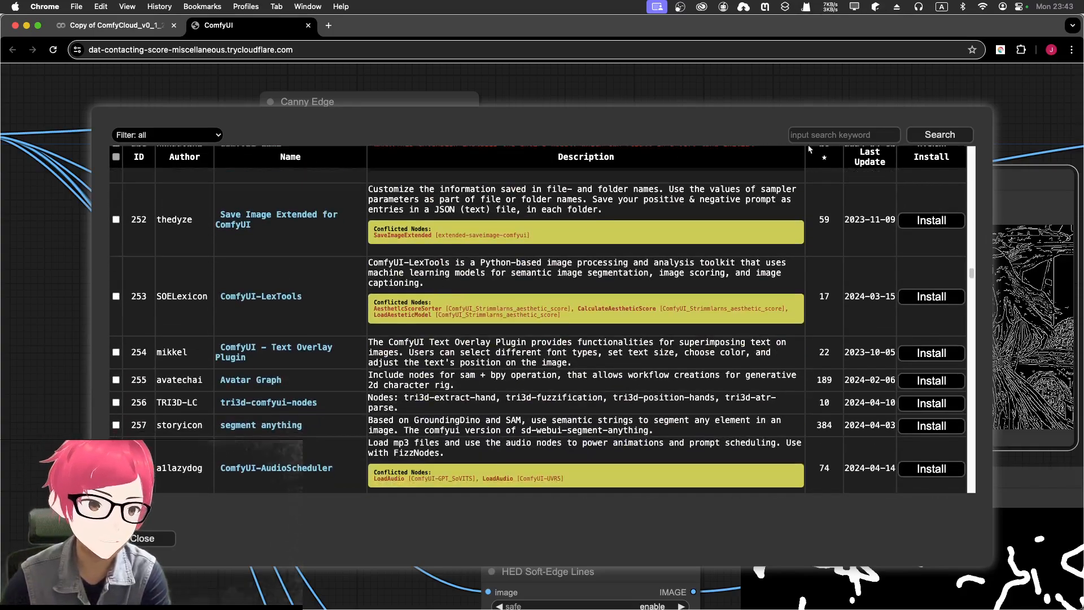
left_click(813, 133)
type("controlnet")
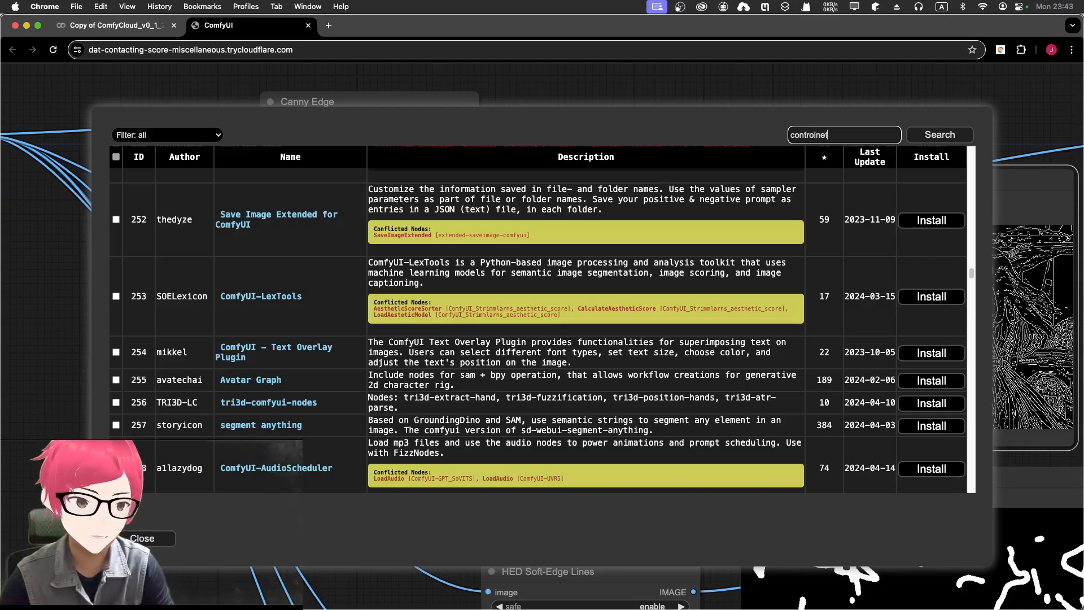
key("Return")
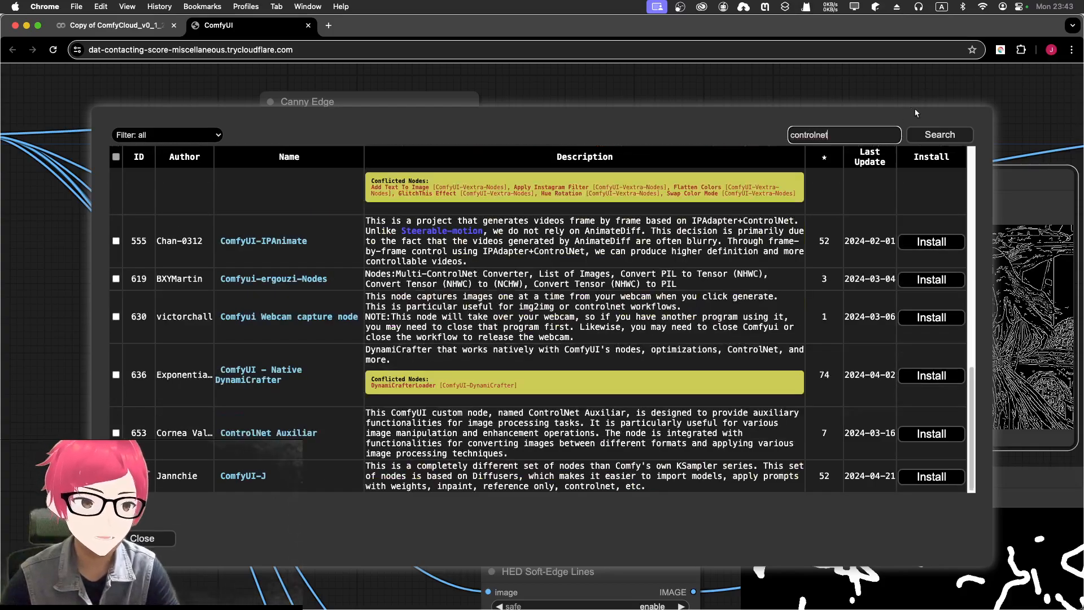
left_click(938, 136)
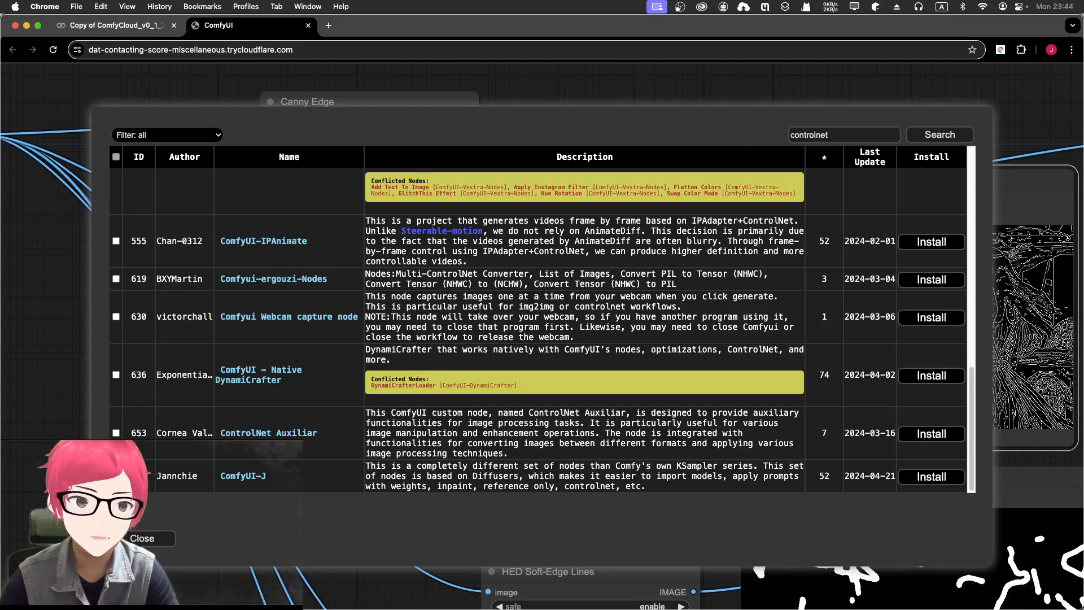
scroll(585, 319, "up", 15)
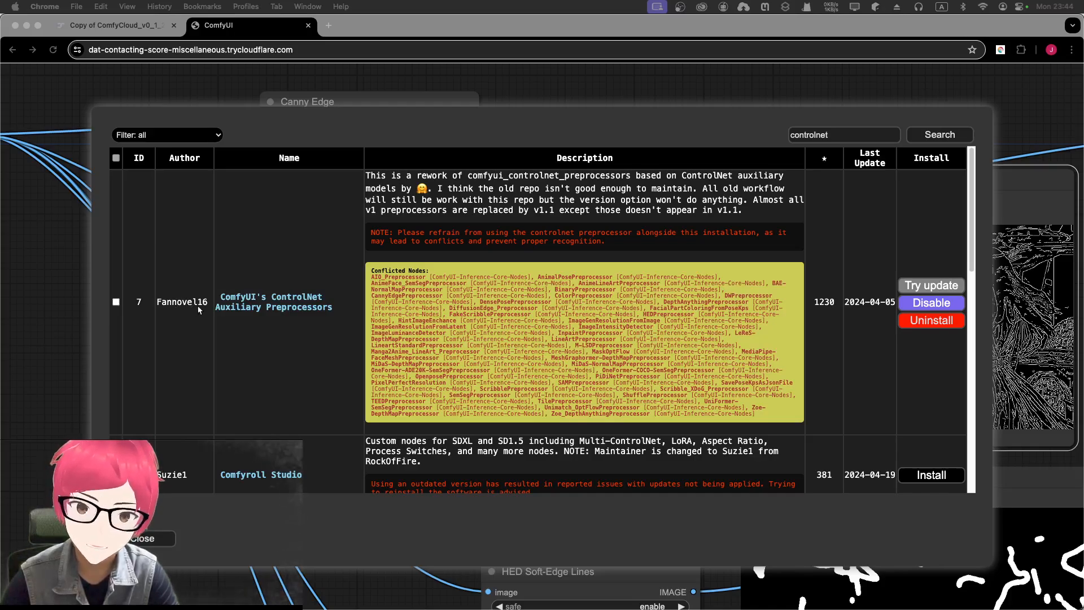
left_click(264, 251)
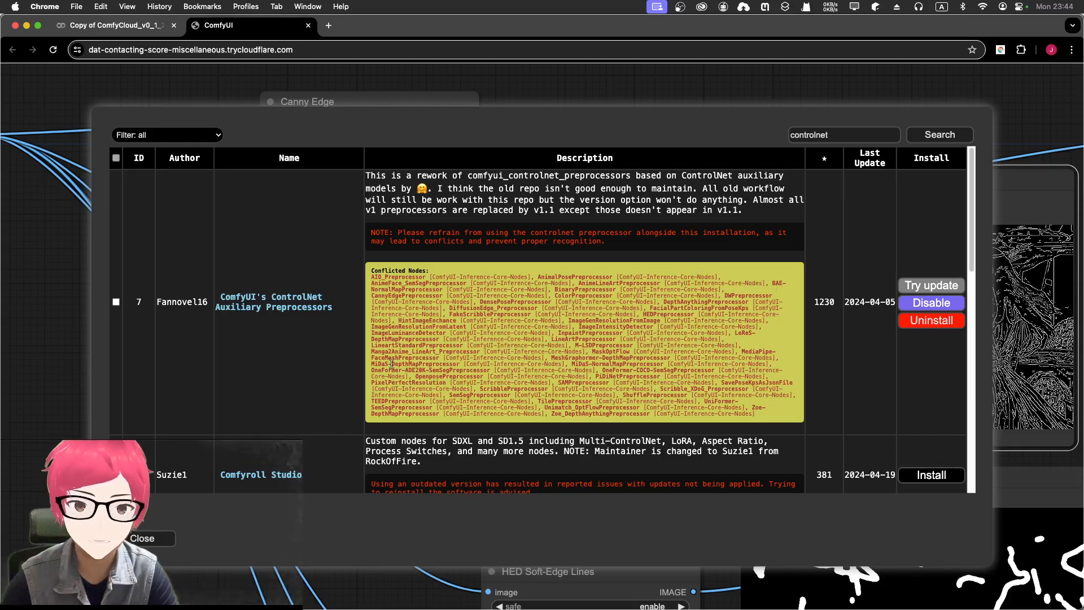
Close the custom node list and the ComfyUI Manager, and shift the floating queue menu slightly
left_click(151, 538)
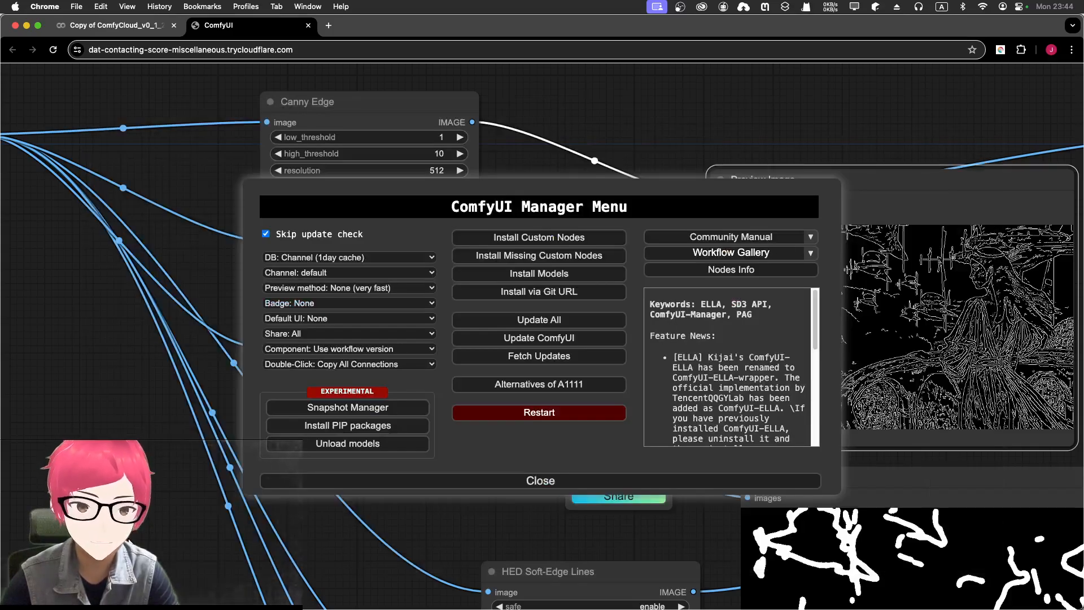
left_click(529, 480)
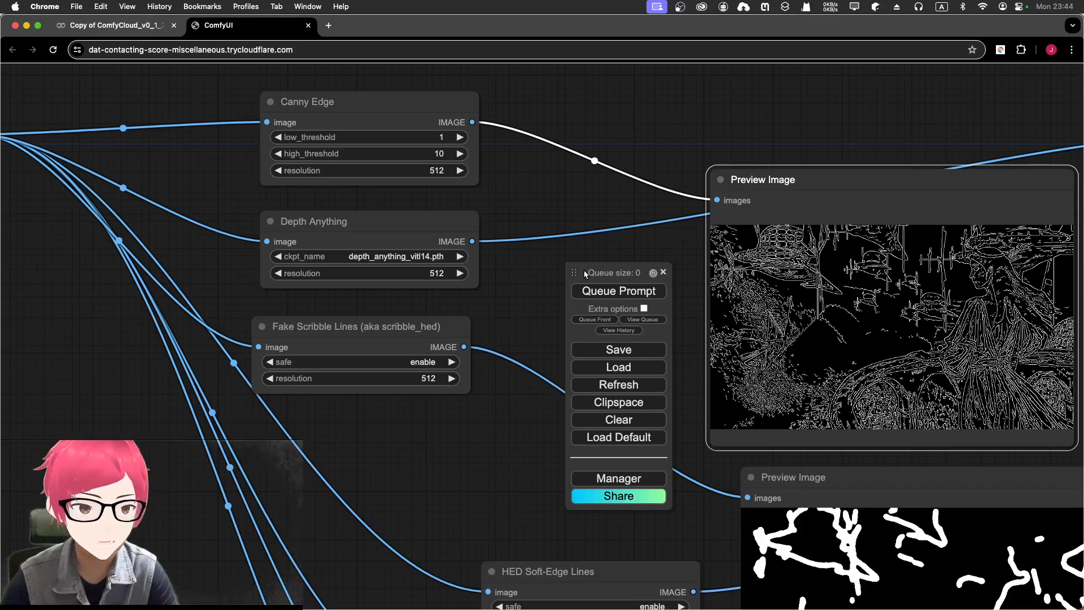
left_click_drag(574, 269, 569, 266)
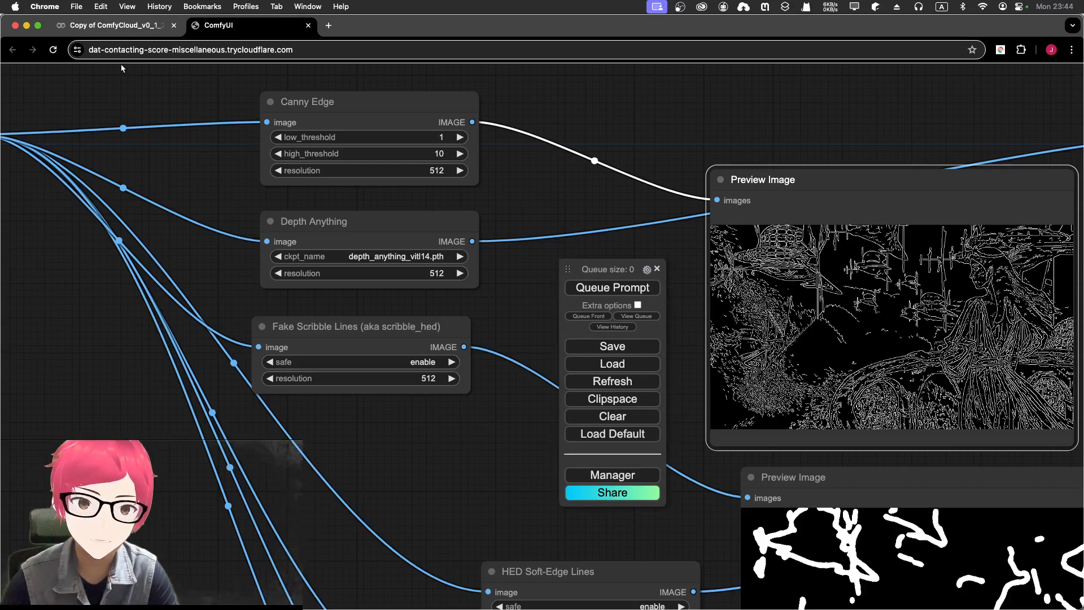
Switch to the Colab notebook, look over the Run ComfyUI section's cell, and return to ComfyUI
left_click(113, 25)
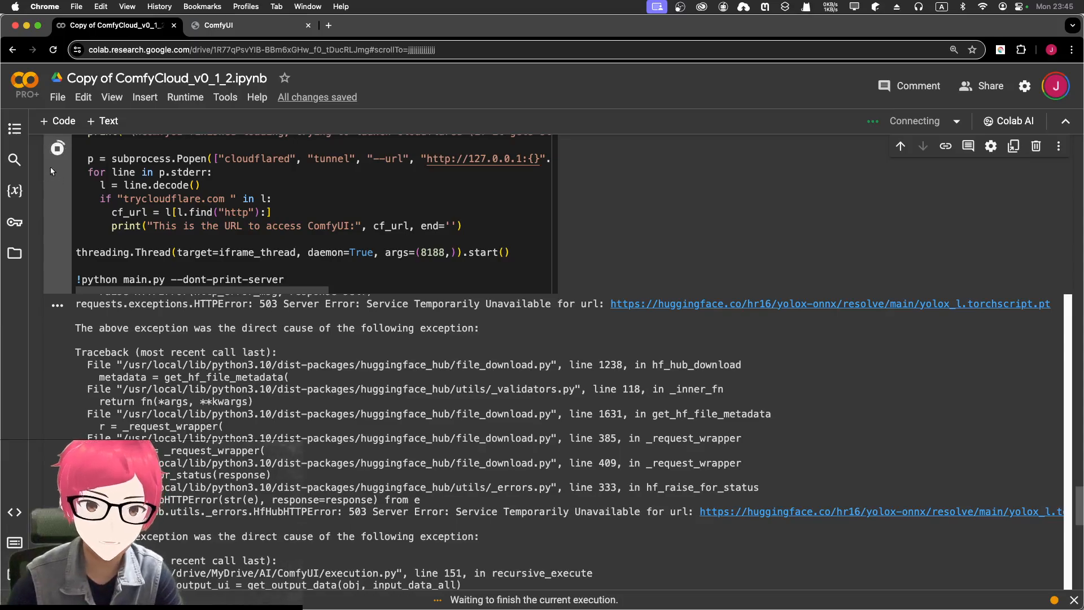
scroll(169, 350, "up", 10)
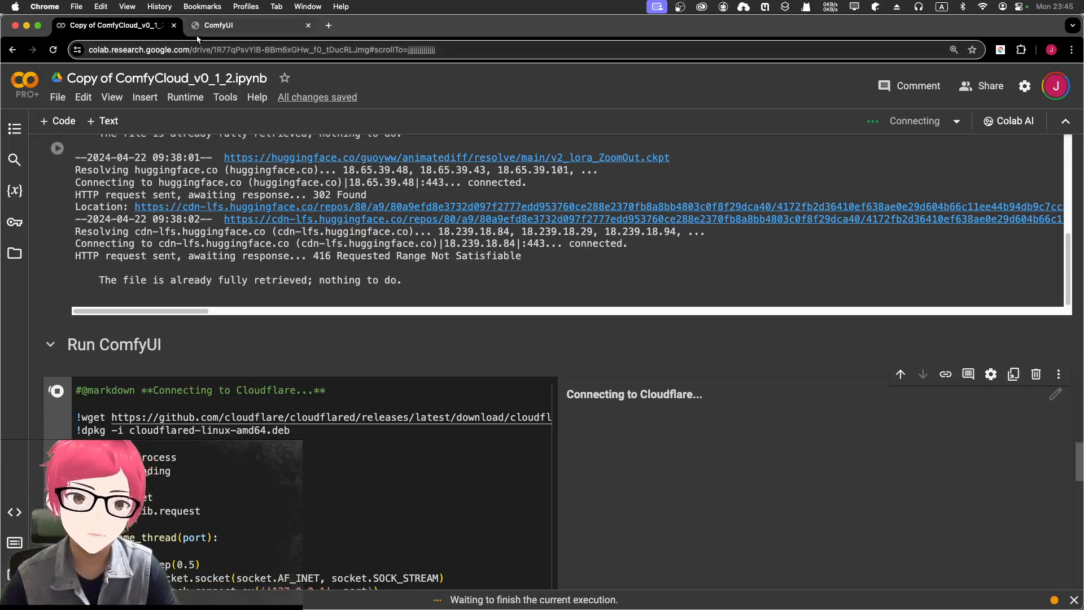
left_click(217, 25)
Look through the ControlNet Preprocessors categories available for adding a node, then dismiss the list
right_click(522, 175)
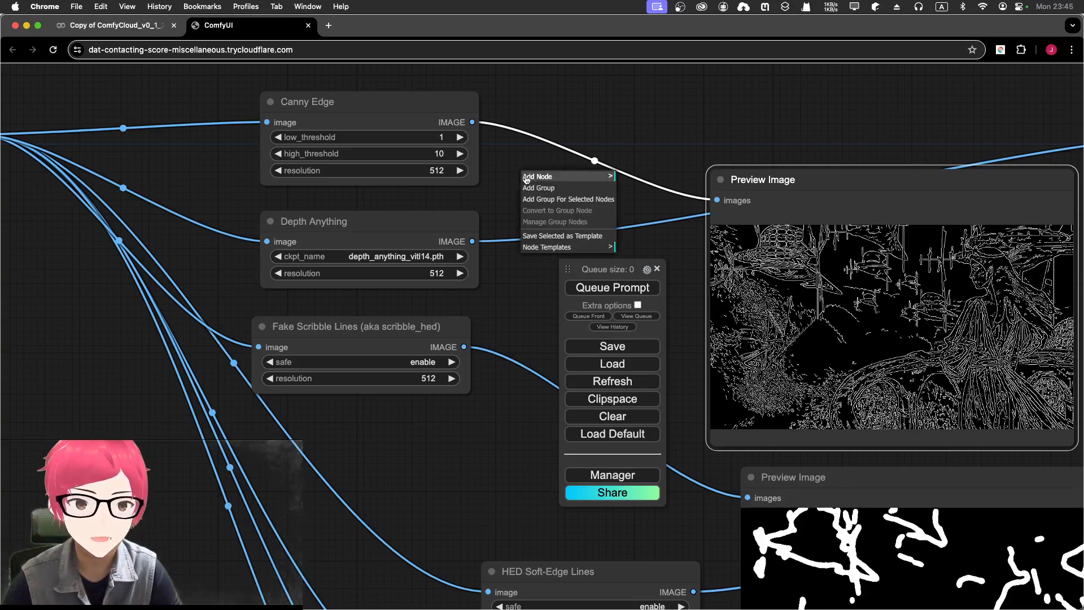
left_click(531, 177)
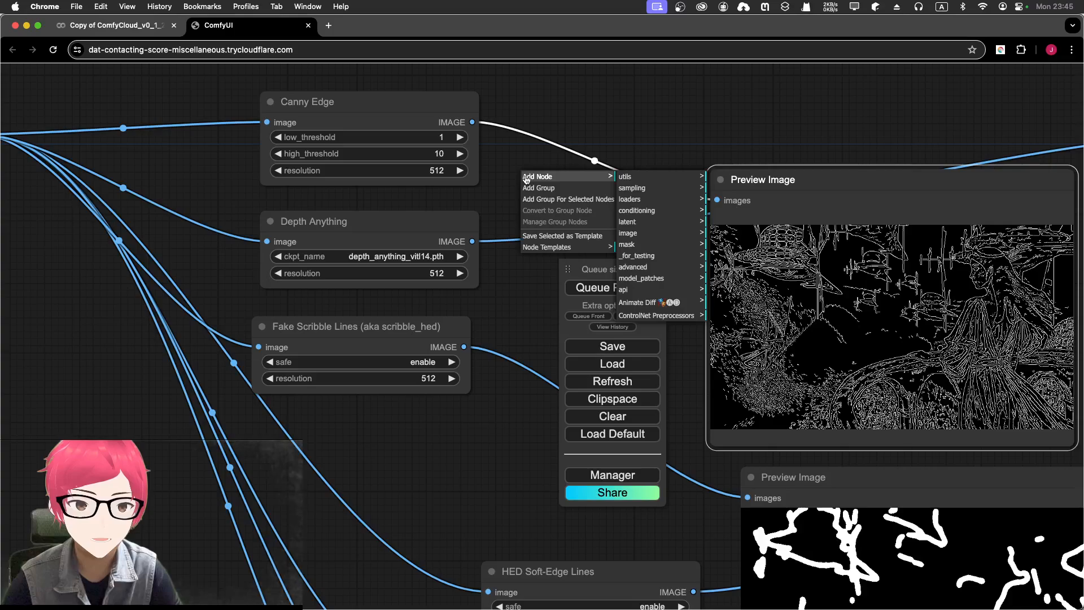
left_click(649, 319)
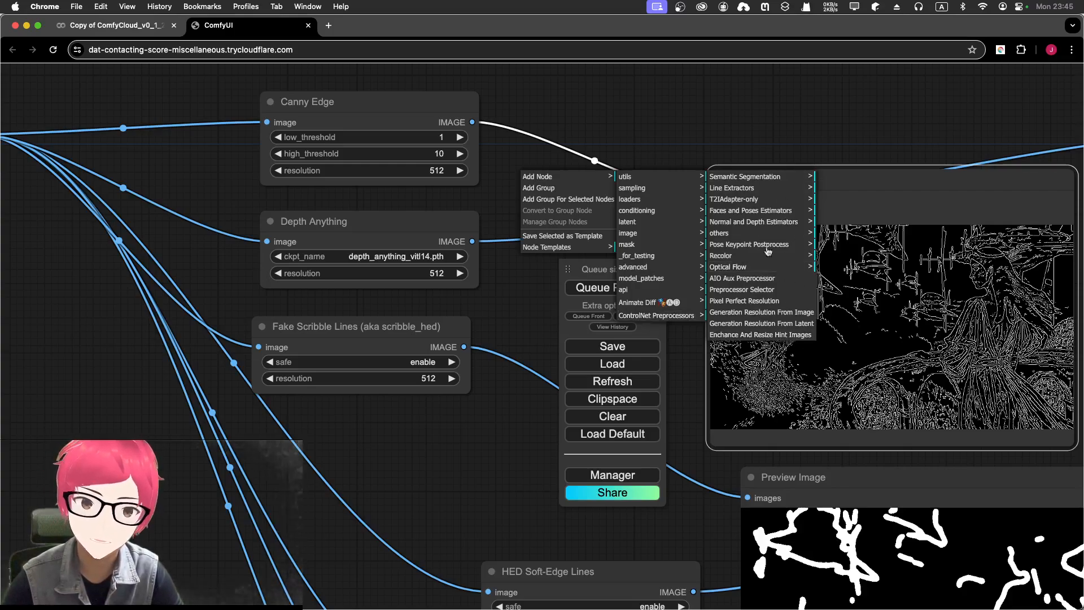
left_click(677, 138)
Select the Canny Edge node and find its node type among the Line Extractors of the ControlNet Preprocessors
scroll(518, 197, "down", 2)
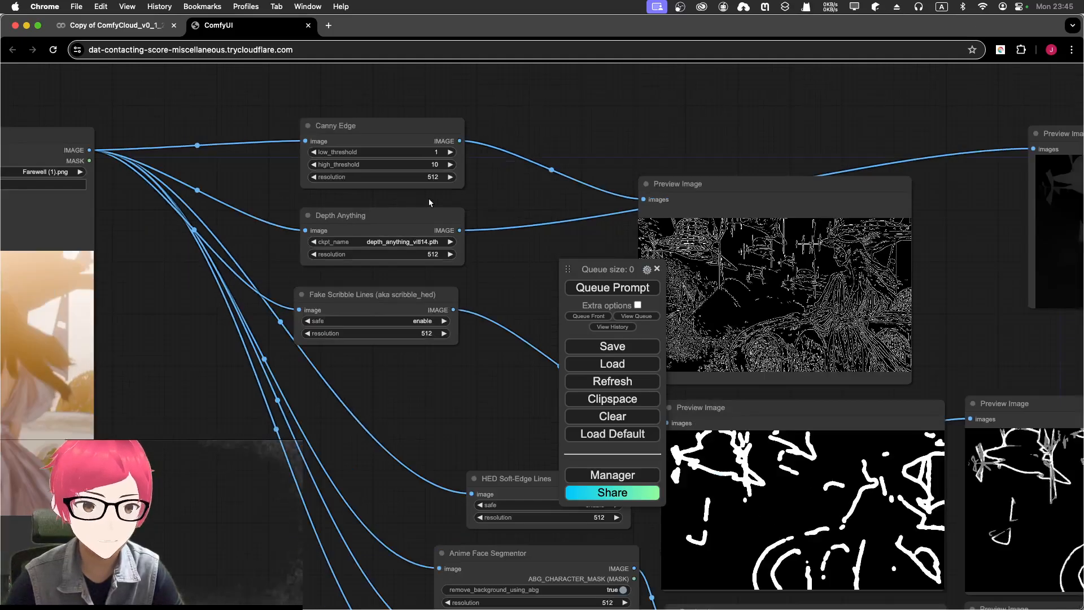
scroll(428, 198, "up", 5)
scroll(532, 302, "up", 2)
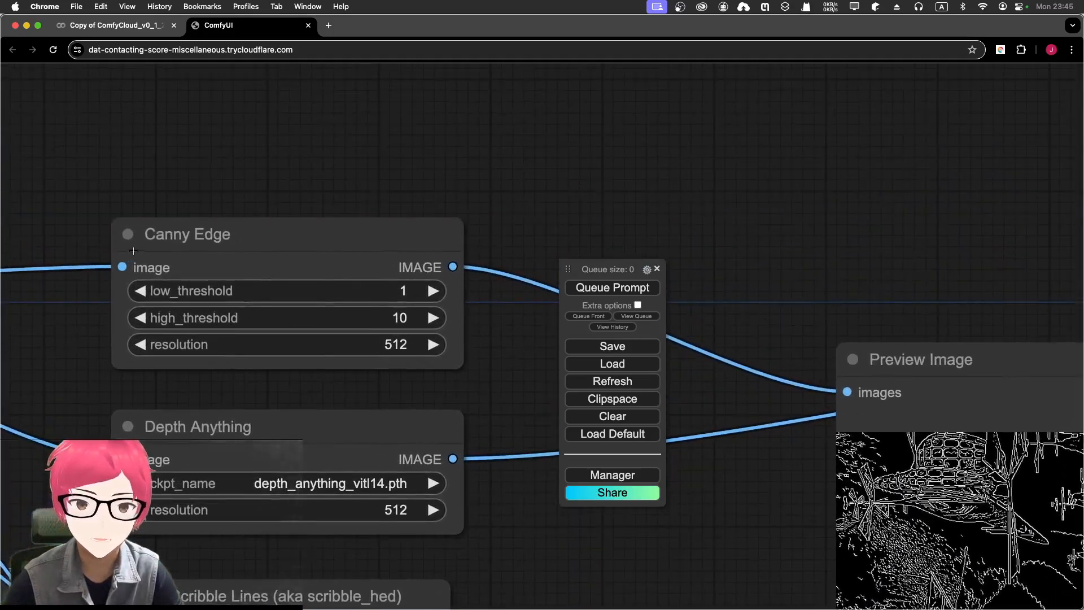
left_click(197, 243)
scroll(235, 161, "up", 2)
right_click(172, 148)
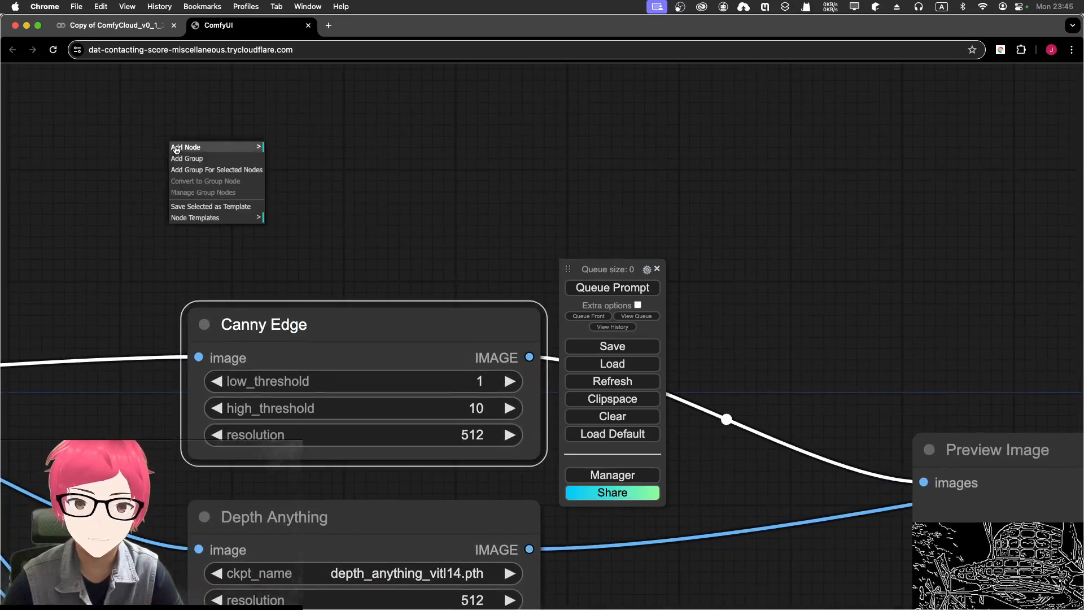
left_click(180, 148)
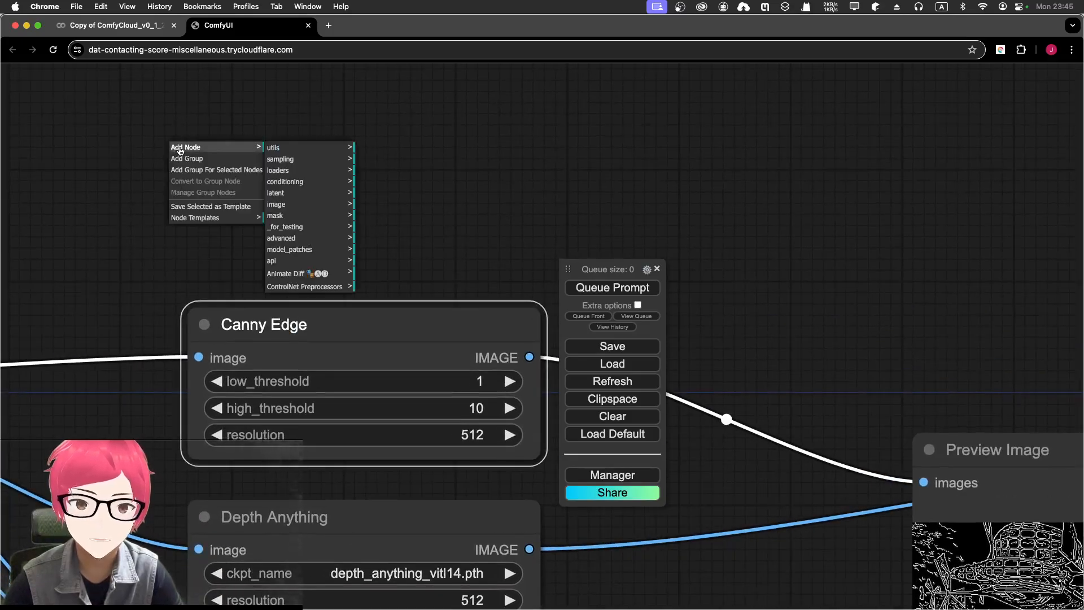
left_click(298, 289)
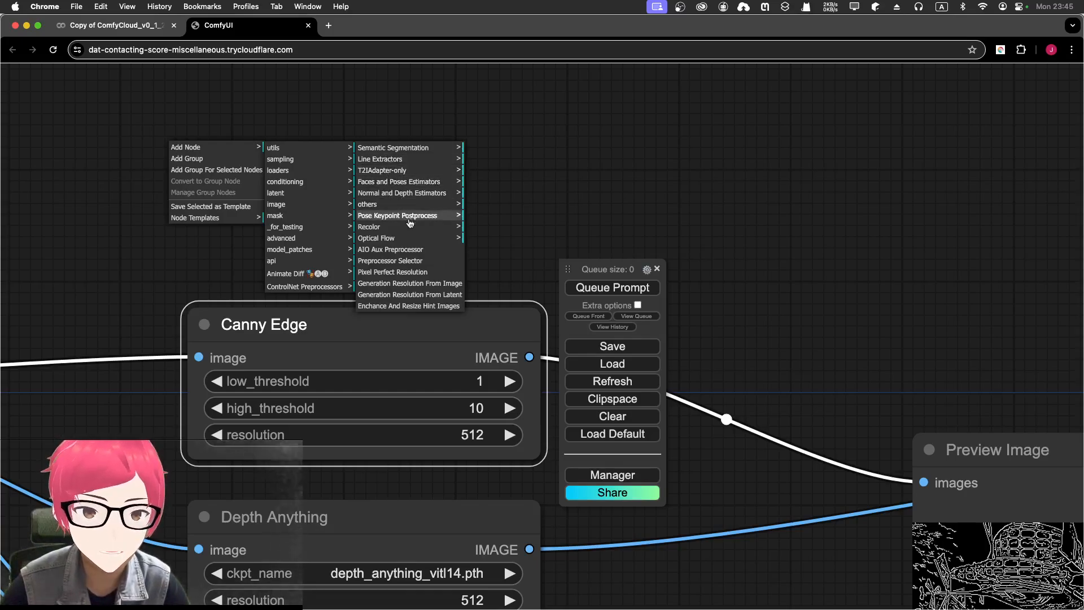
left_click(438, 160)
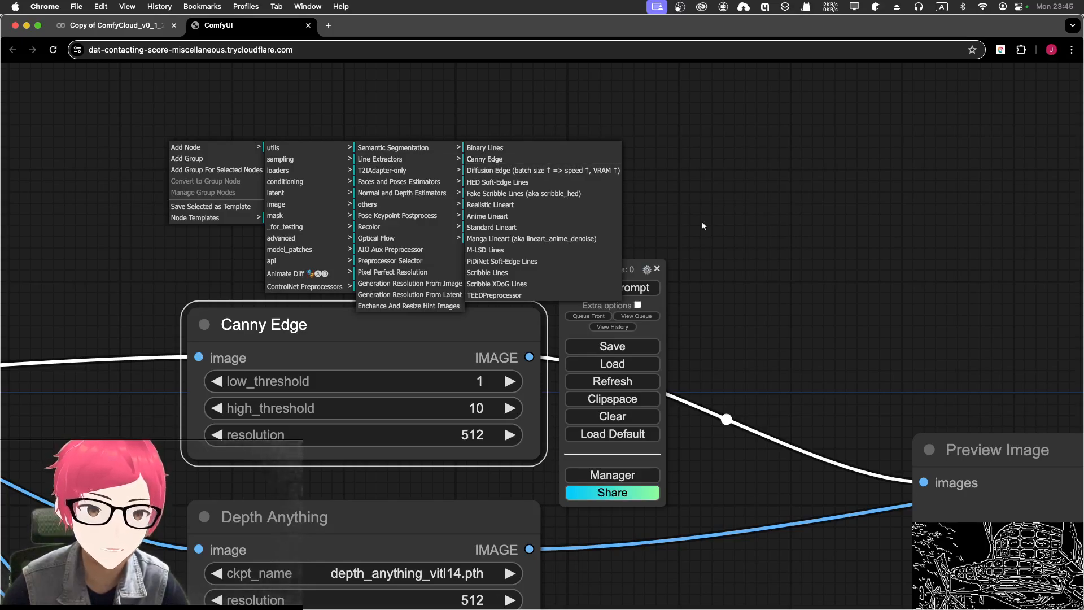
Move the floating queue menu aside and place the Canny Edge's Preview Image node close beside the Canny Edge node
left_click_drag(788, 333, 307, 159)
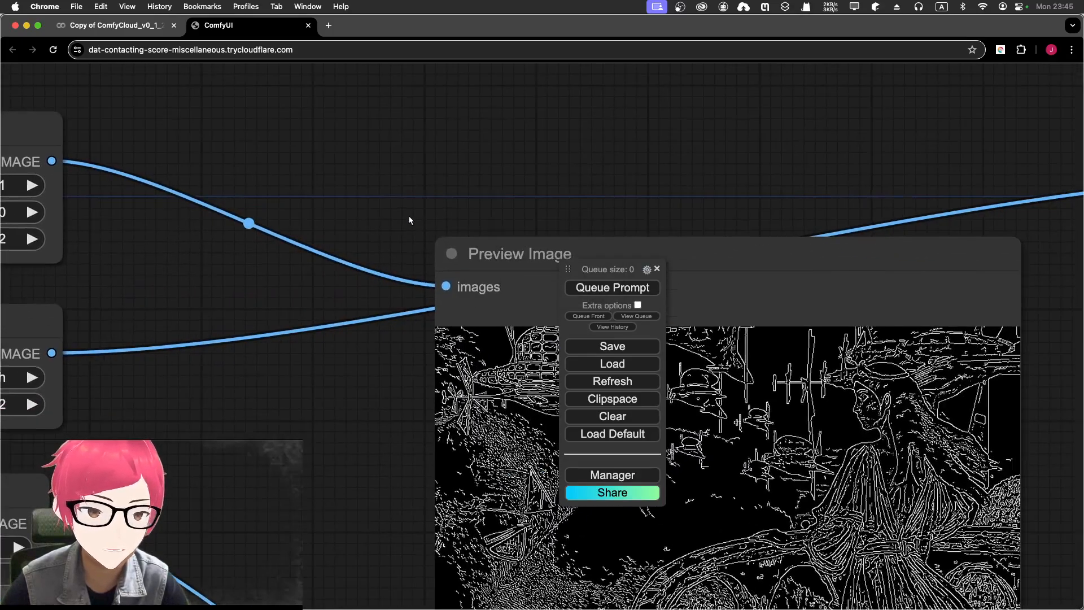
scroll(409, 215, "down", 4)
left_click_drag(574, 270, 887, 295)
left_click_drag(343, 156, 543, 187)
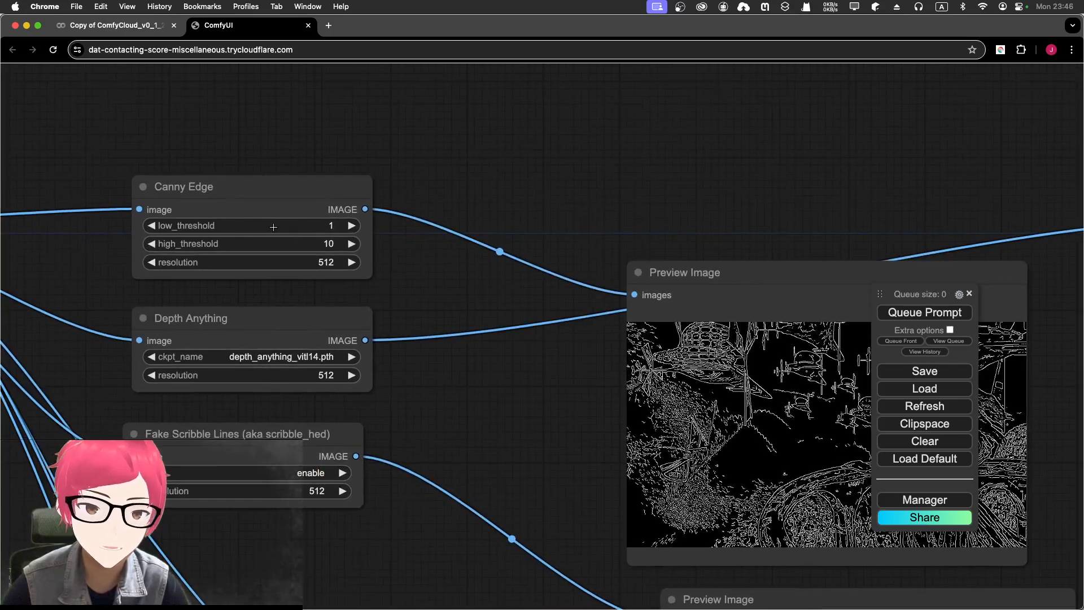
left_click_drag(710, 283, 502, 127)
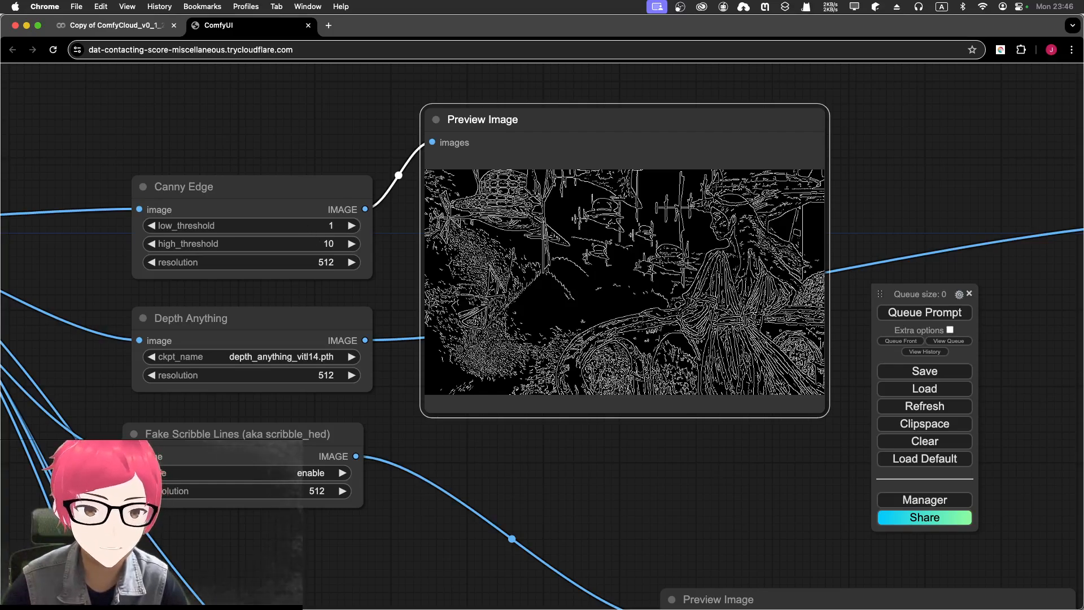
Inspect the Canny Edge preview up close and move the floating queue menu off most of the image
scroll(623, 286, "up", 9)
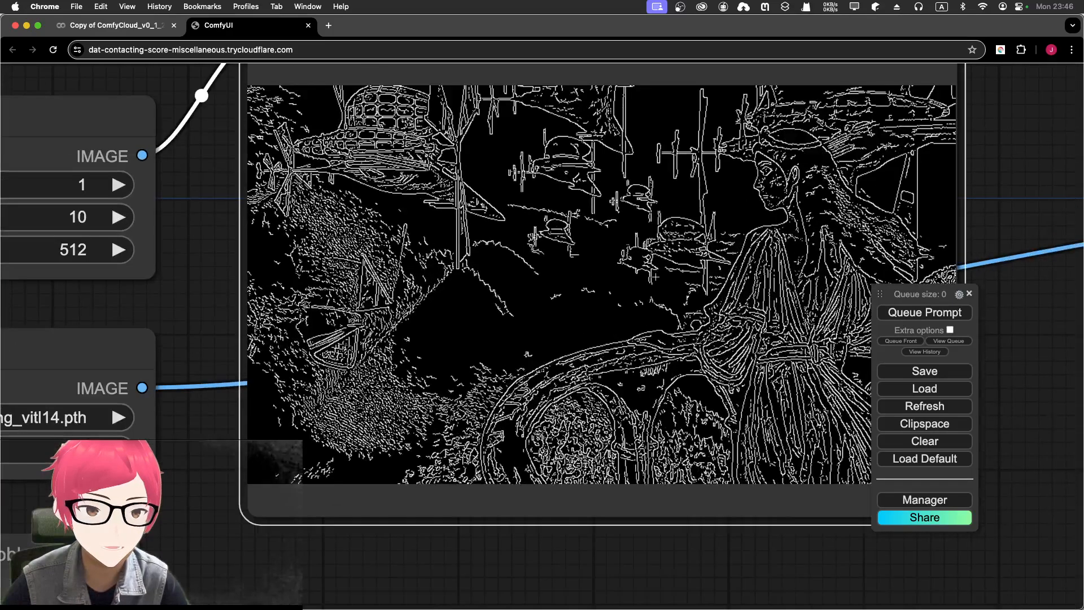
scroll(656, 275, "up", 1)
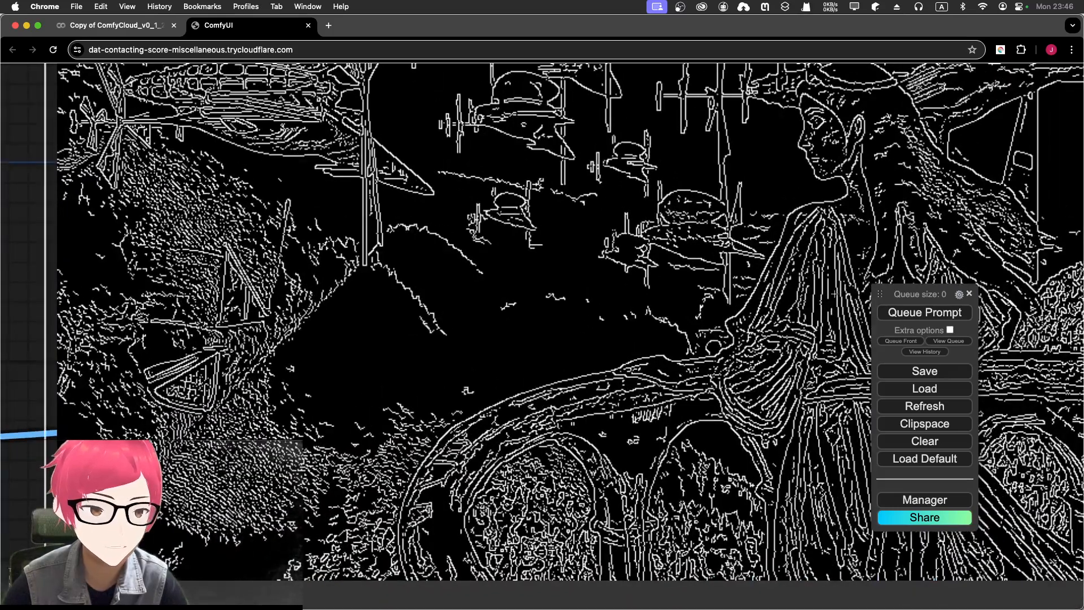
left_click_drag(886, 298, 988, 335)
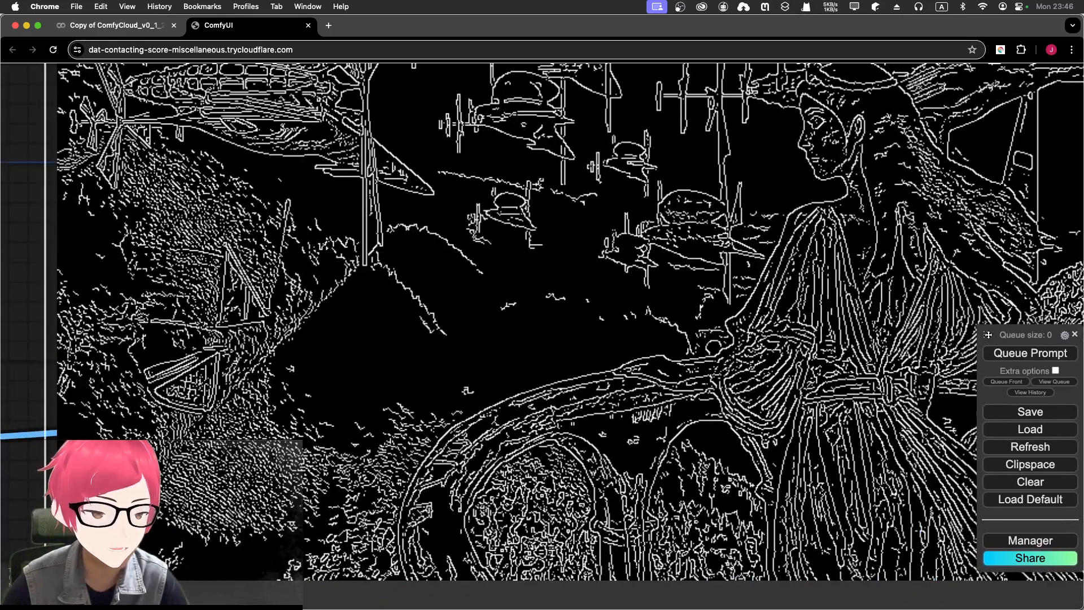
scroll(458, 246, "down", 3)
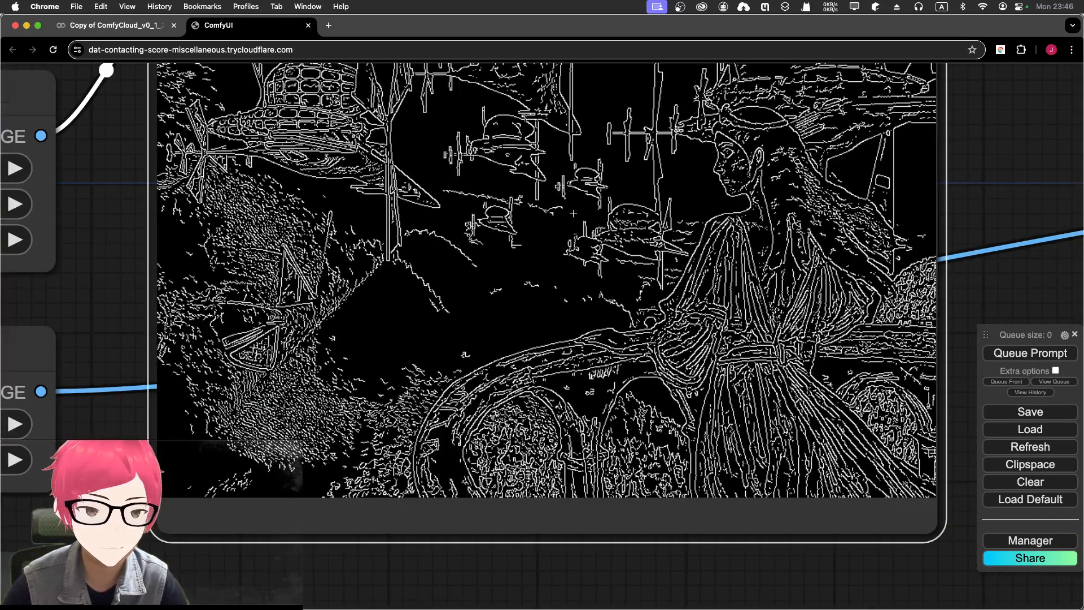
scroll(365, 244, "down", 5)
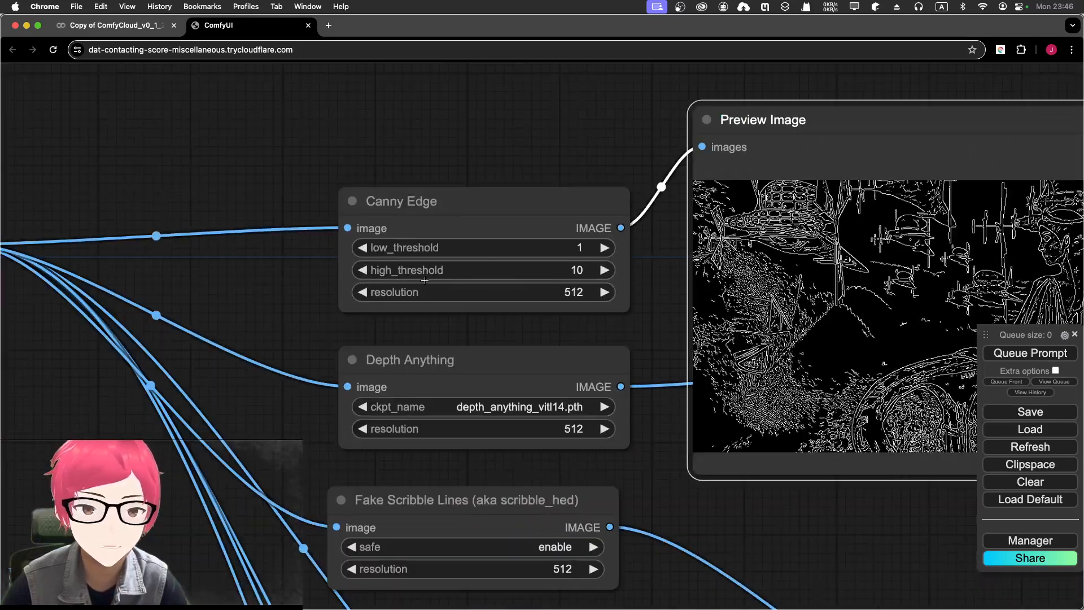
Compare the loaded Farewell (1).png image with the edge lines in the Canny Edge preview
left_click_drag(164, 295, 839, 238)
scroll(670, 237, "down", 1)
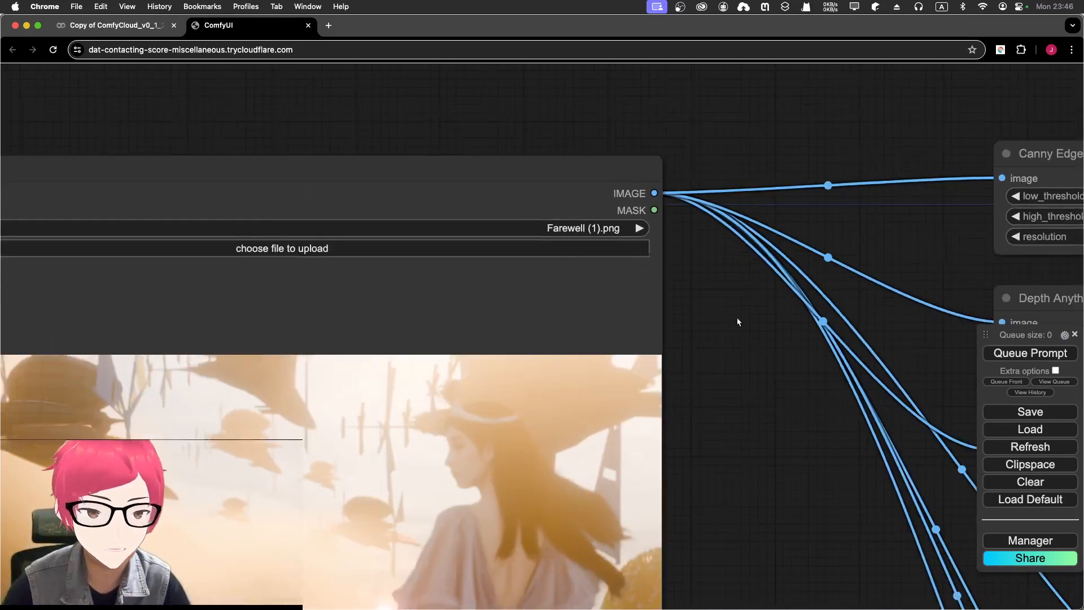
left_click_drag(737, 322, 875, 144)
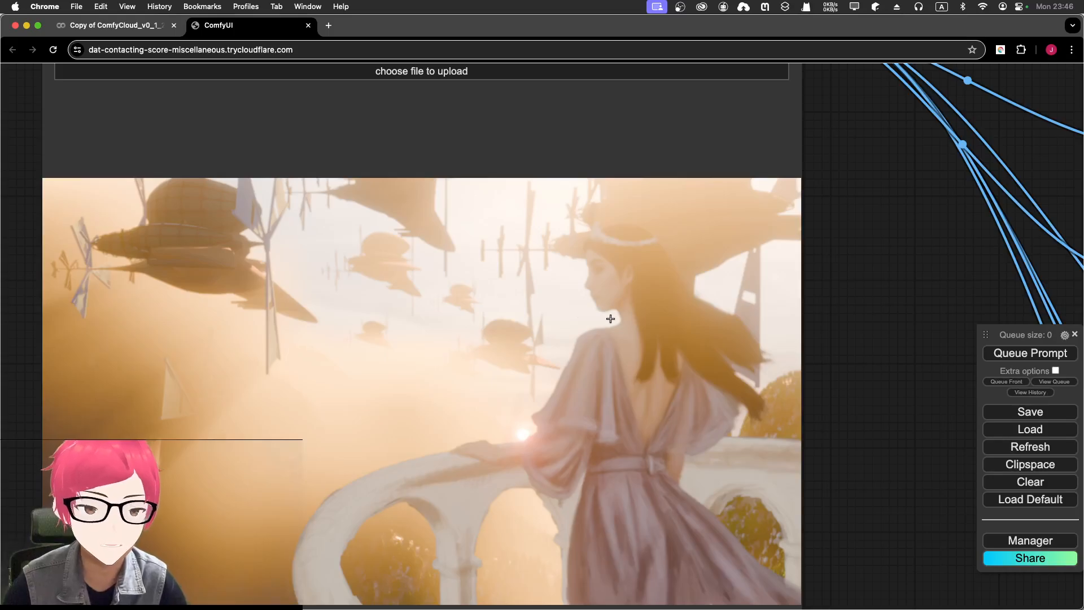
left_click_drag(866, 279, 527, 289)
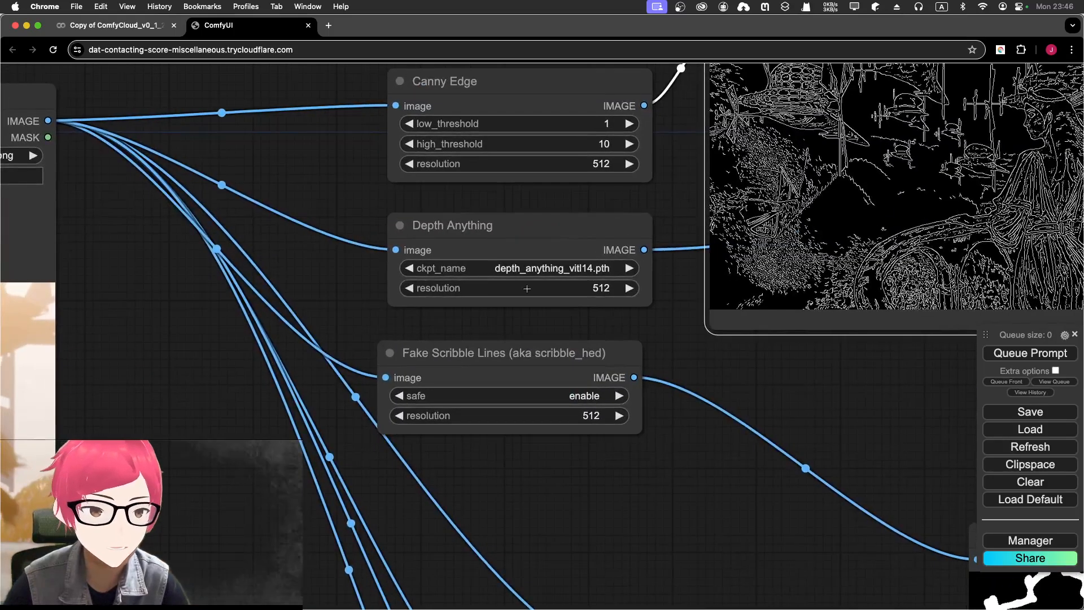
scroll(378, 367, "up", 2)
left_click_drag(378, 367, 59, 404)
scroll(310, 290, "up", 3)
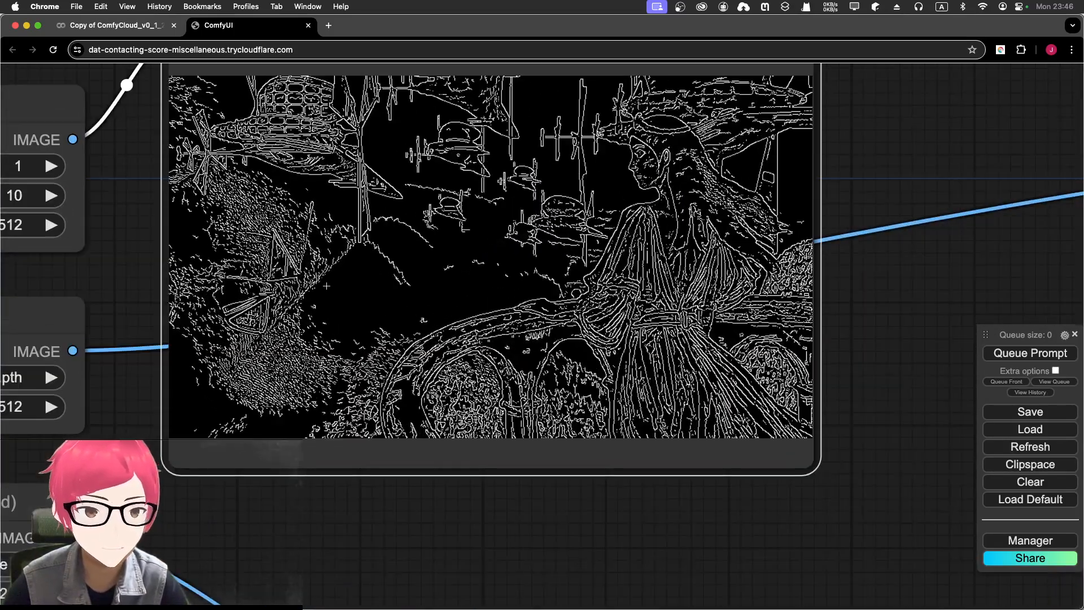
scroll(310, 290, "down", 3)
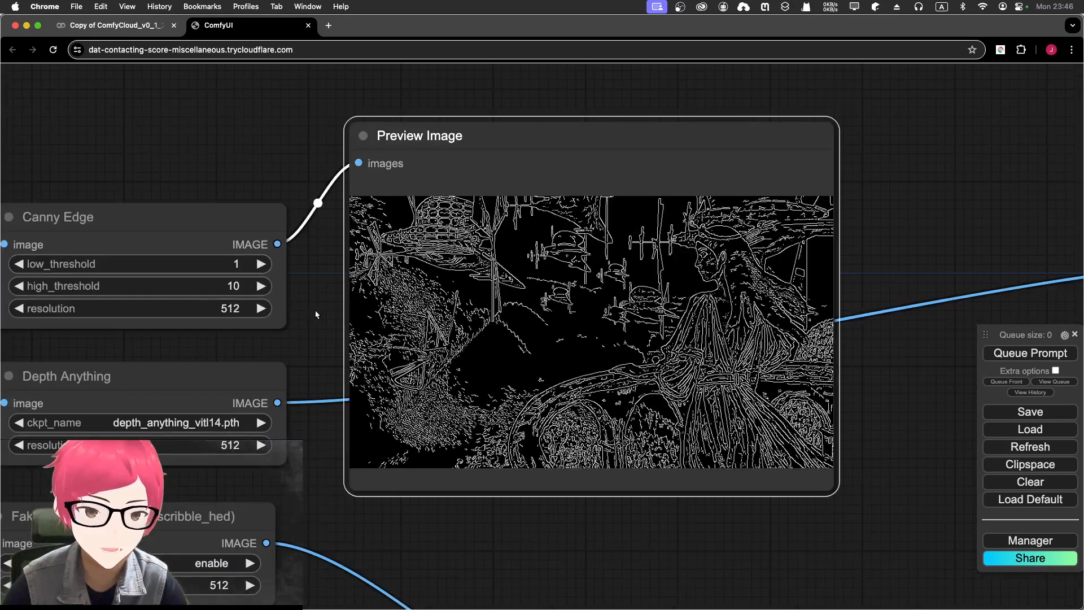
Set the Canny Edge node's low_threshold to 3
left_click_drag(315, 311, 429, 305)
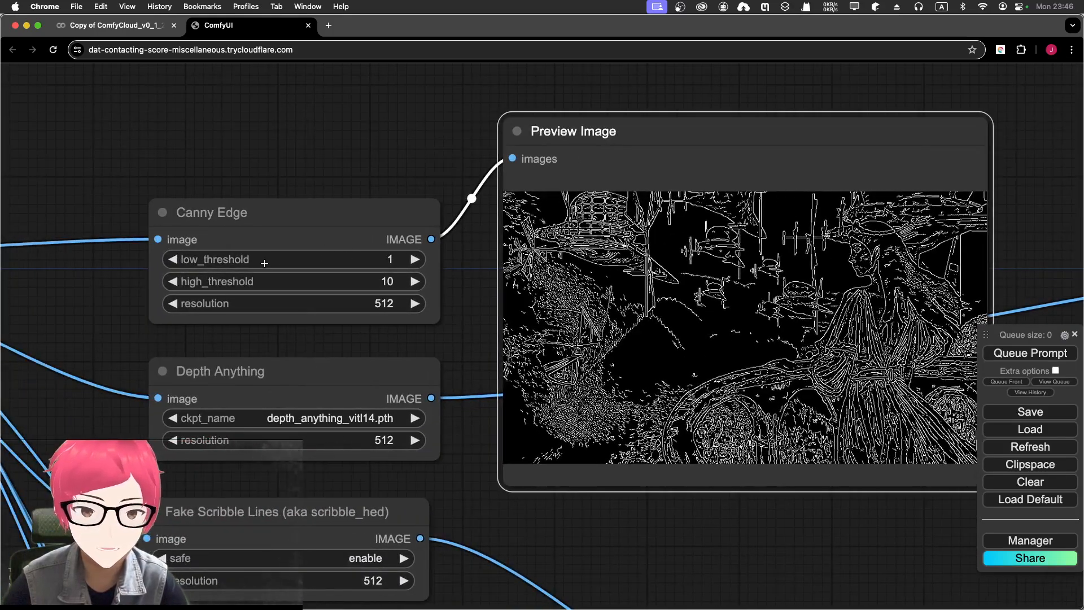
left_click(414, 259)
left_click(414, 259)
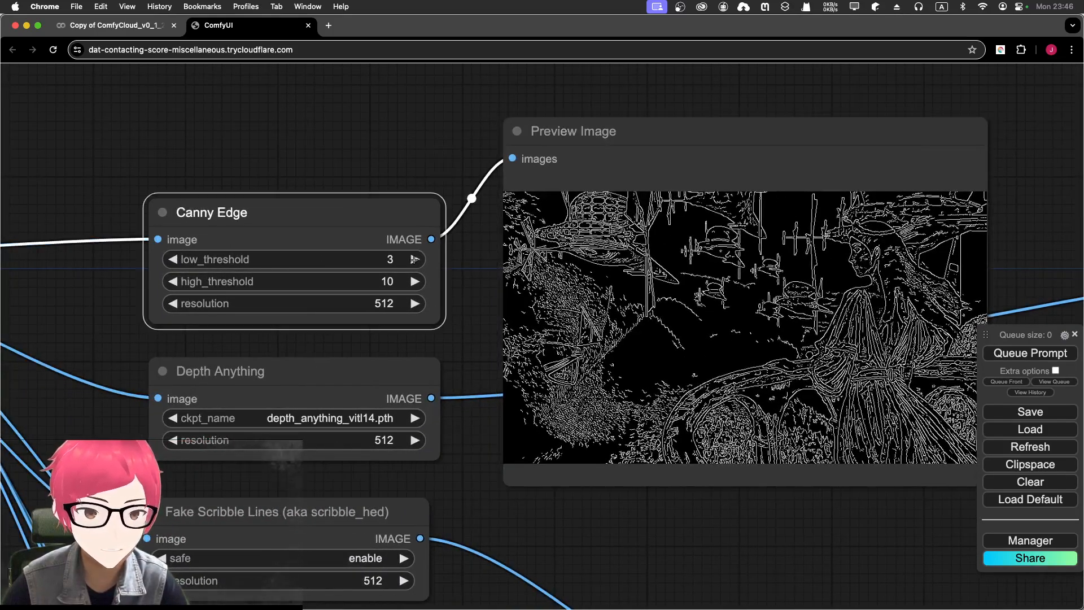
Queue the workflow again to refresh the Canny Edge preview with the current threshold settings
scroll(432, 302, "down", 5)
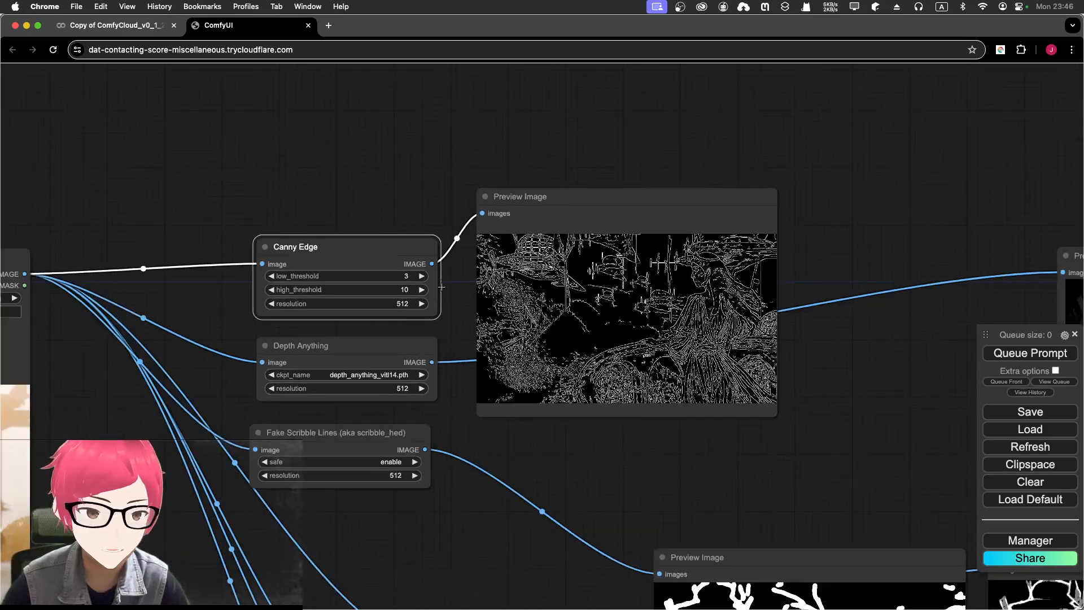
left_click_drag(441, 287, 741, 165)
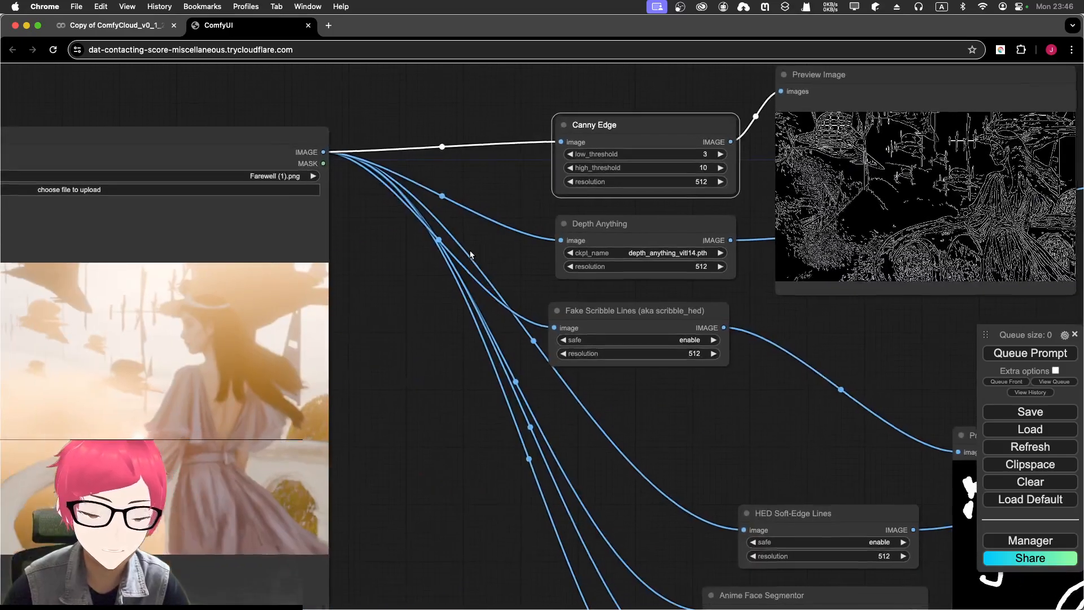
left_click(1004, 354)
Examine the Canny Edge preview's edge detail alongside the other preprocessor previews in the workflow
left_click_drag(809, 347, 529, 454)
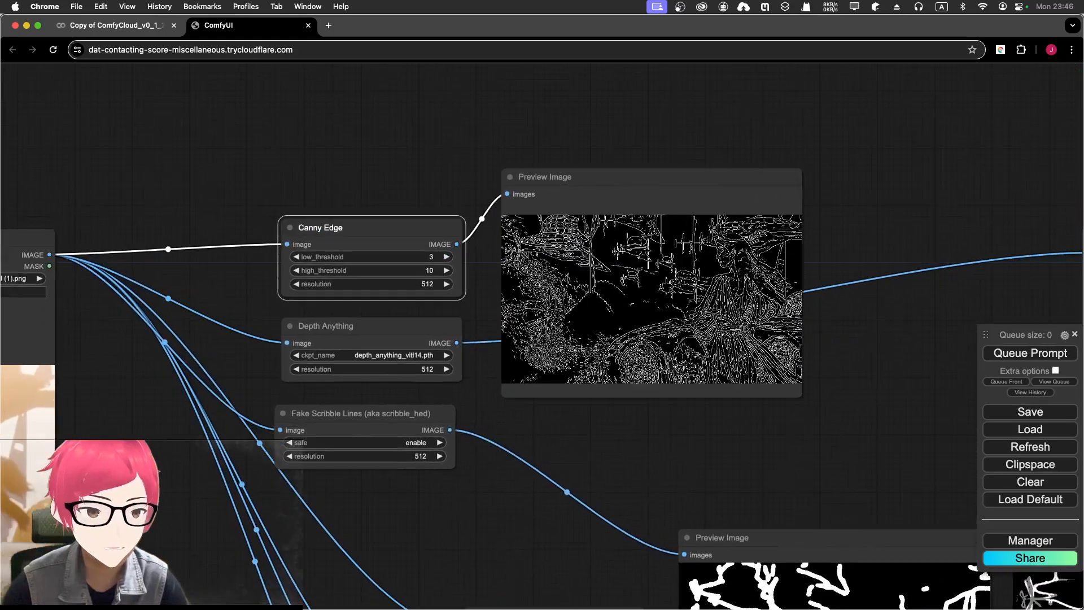
scroll(568, 303, "up", 3)
scroll(361, 367, "down", 6)
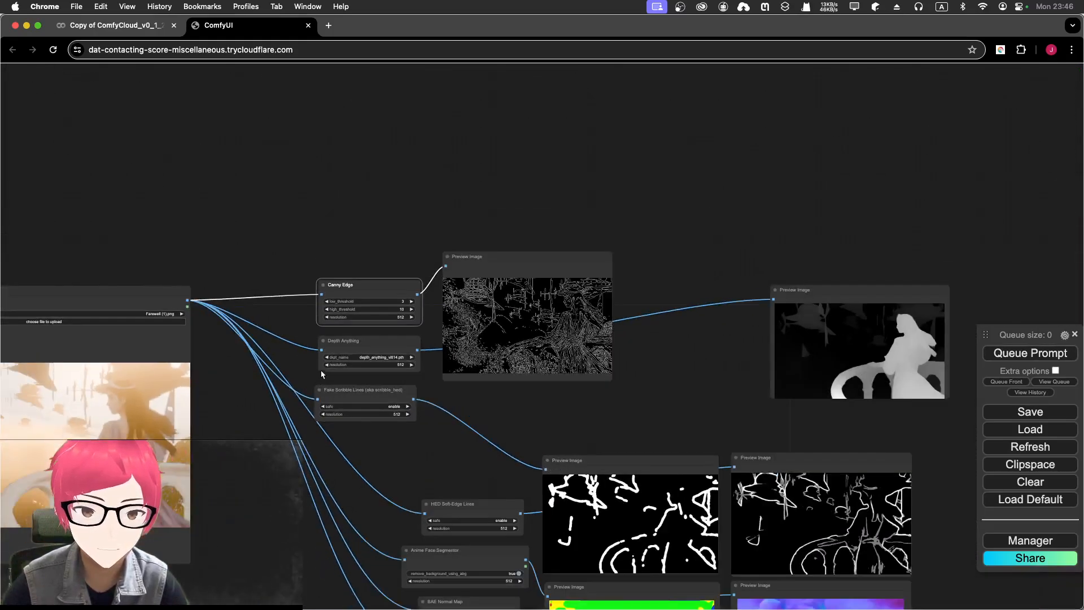
scroll(390, 335, "up", 3)
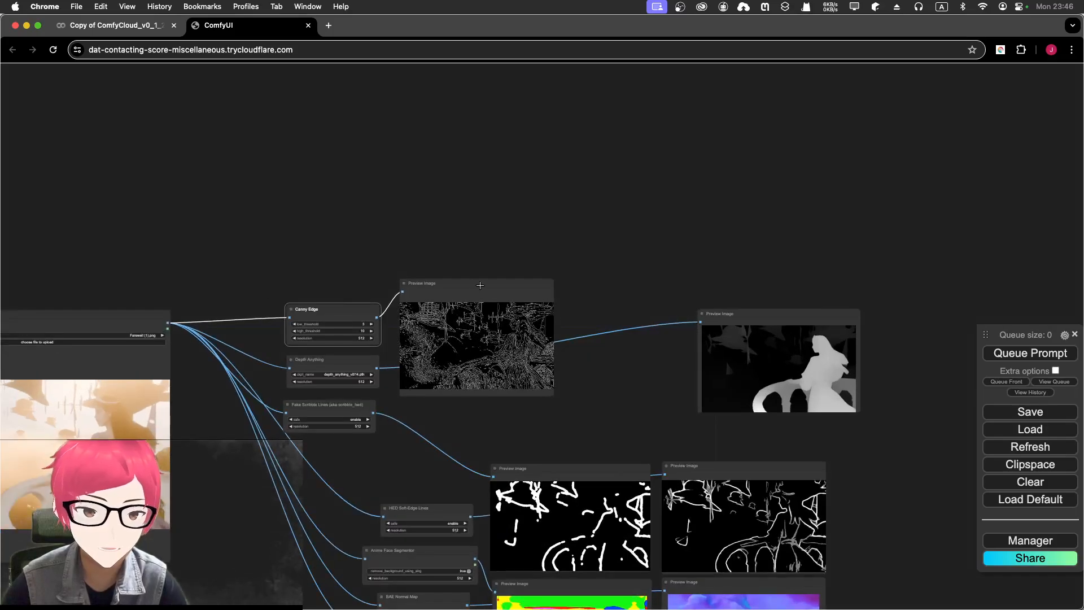
scroll(480, 285, "up", 4)
scroll(230, 360, "up", 1)
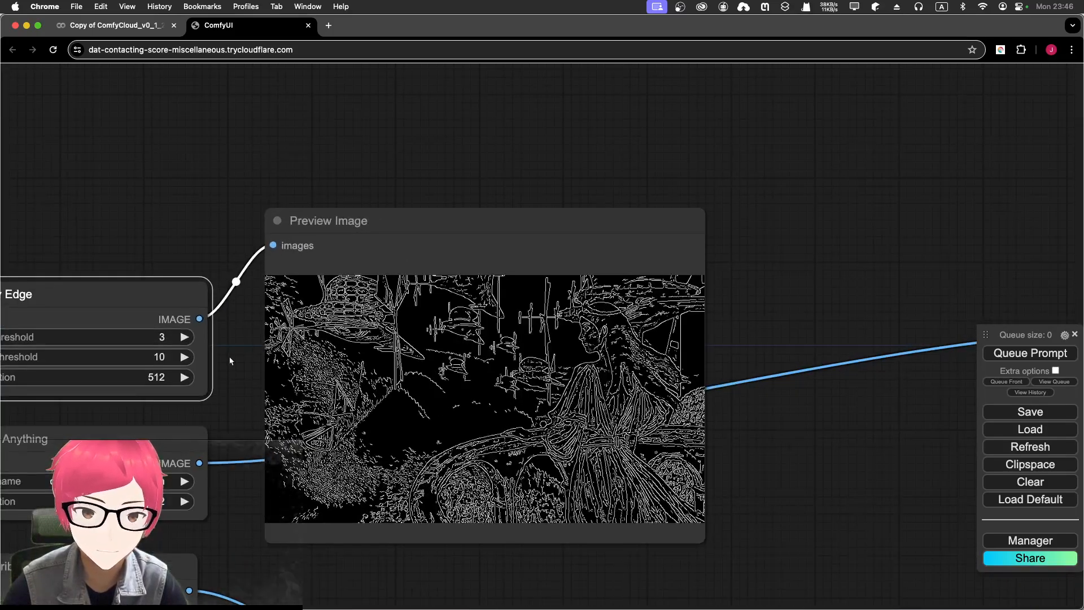
Set the Canny Edge node's low_threshold to 22 and high_threshold to 48, and run the workflow
left_click_drag(229, 360, 421, 296)
left_click_drag(316, 291, 305, 270)
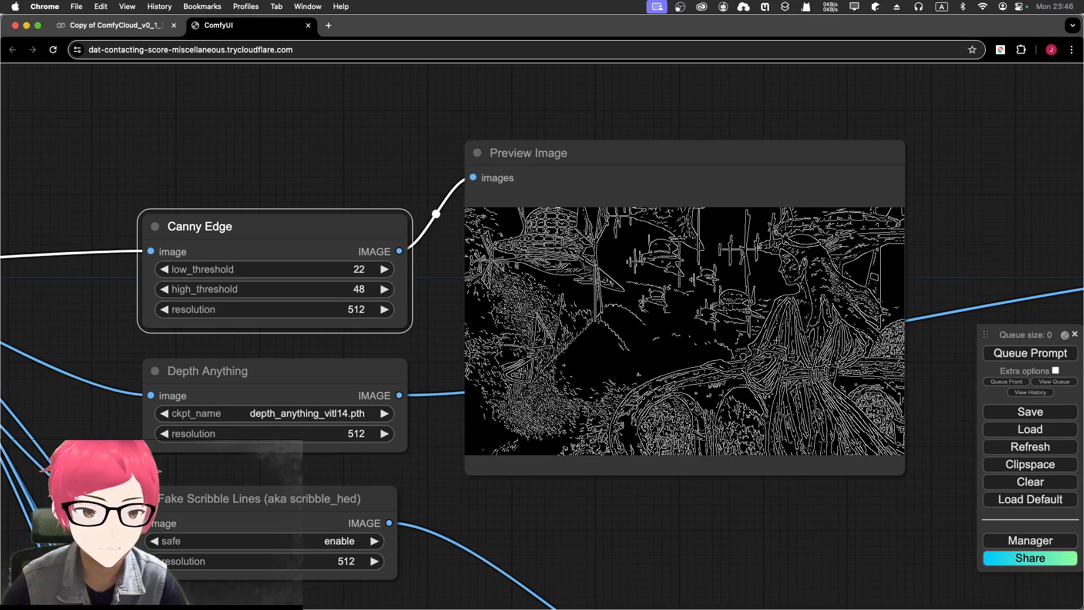
left_click(997, 356)
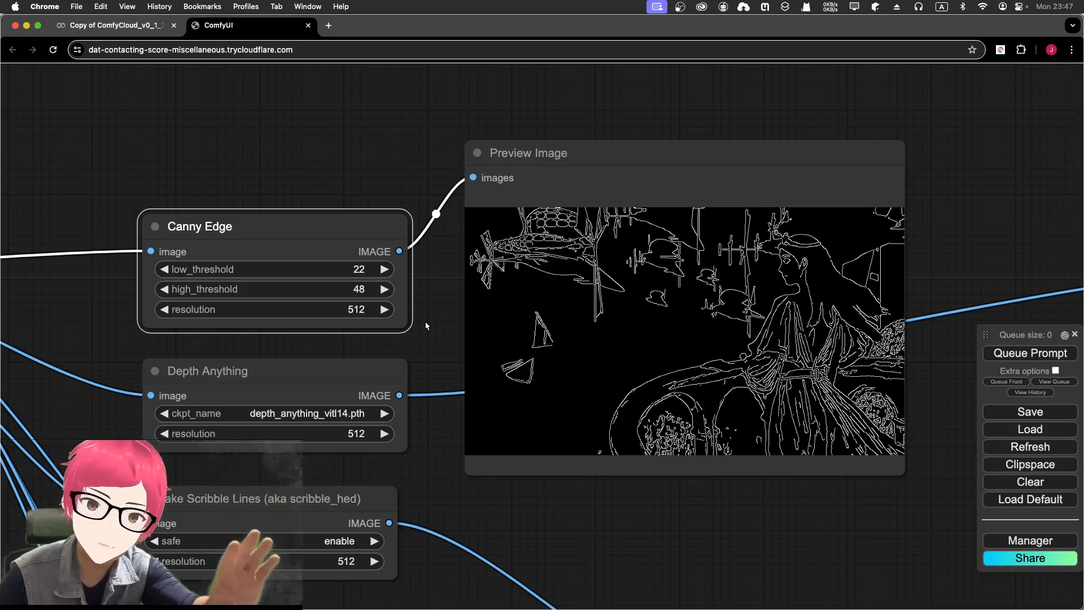
Set the Canny Edge node's high_threshold to 90 and low_threshold to 41, and run the workflow
left_click_drag(362, 289, 386, 289)
left_click_drag(322, 269, 338, 269)
left_click(1027, 359)
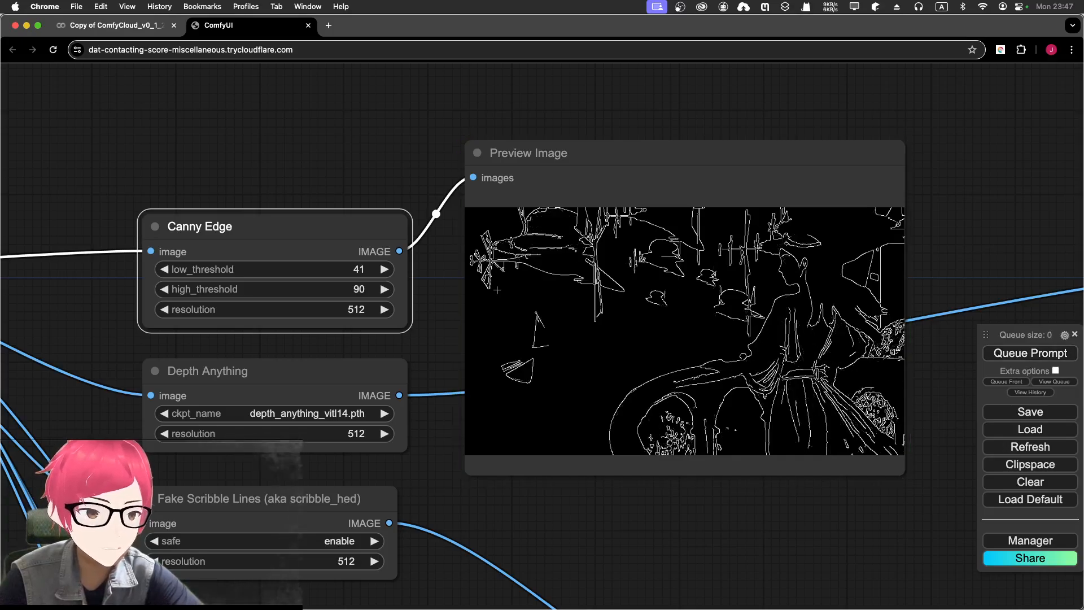
Inspect the simplified Canny Edge preview up close and check the options for saving its image
scroll(731, 315, "up", 6)
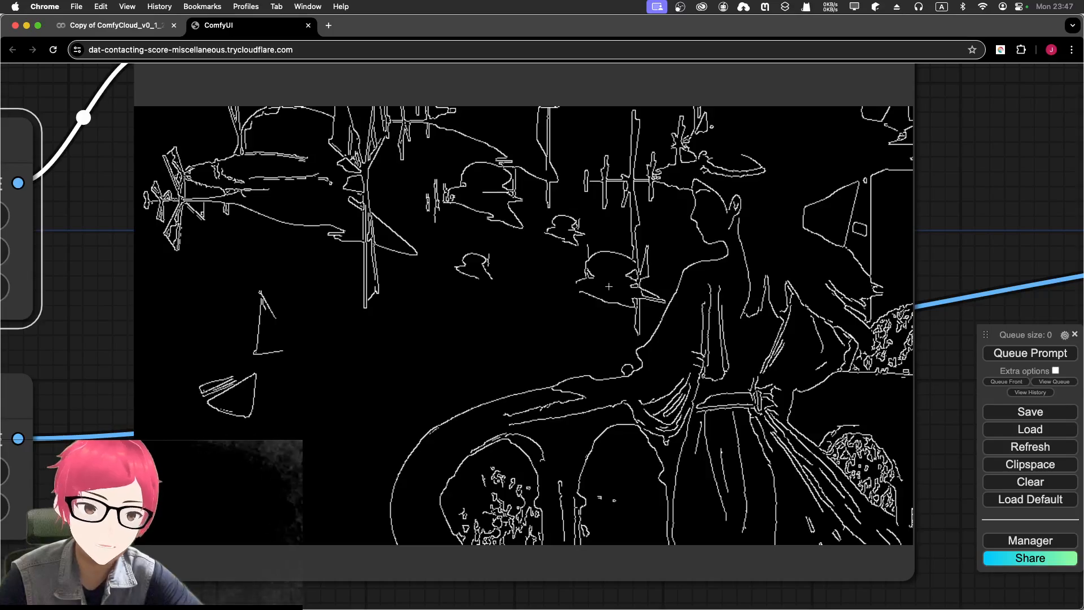
right_click(611, 275)
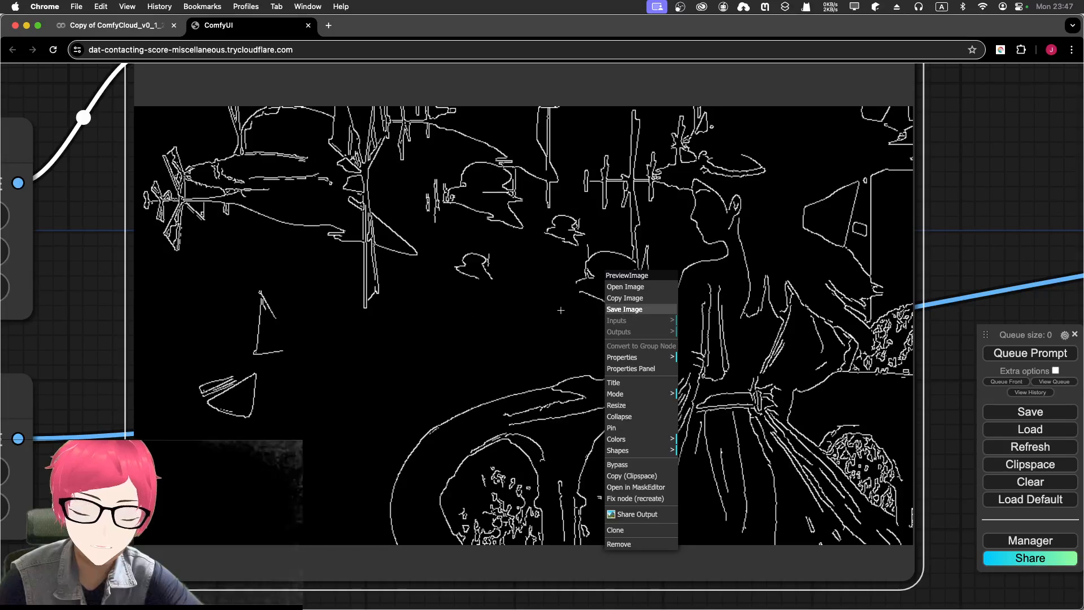
scroll(497, 316, "down", 5)
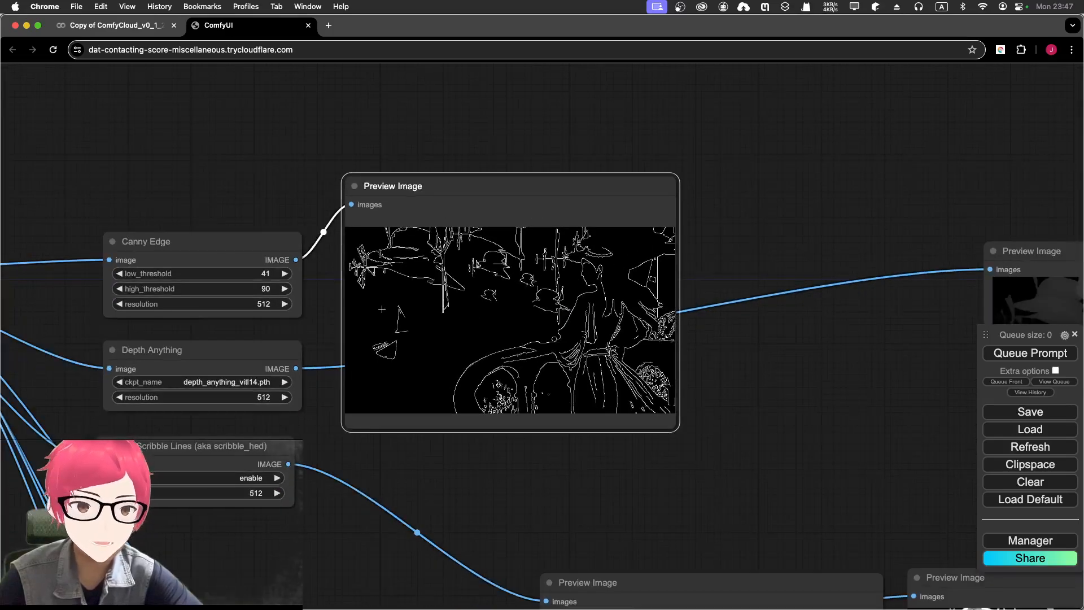
scroll(477, 407, "down", 3)
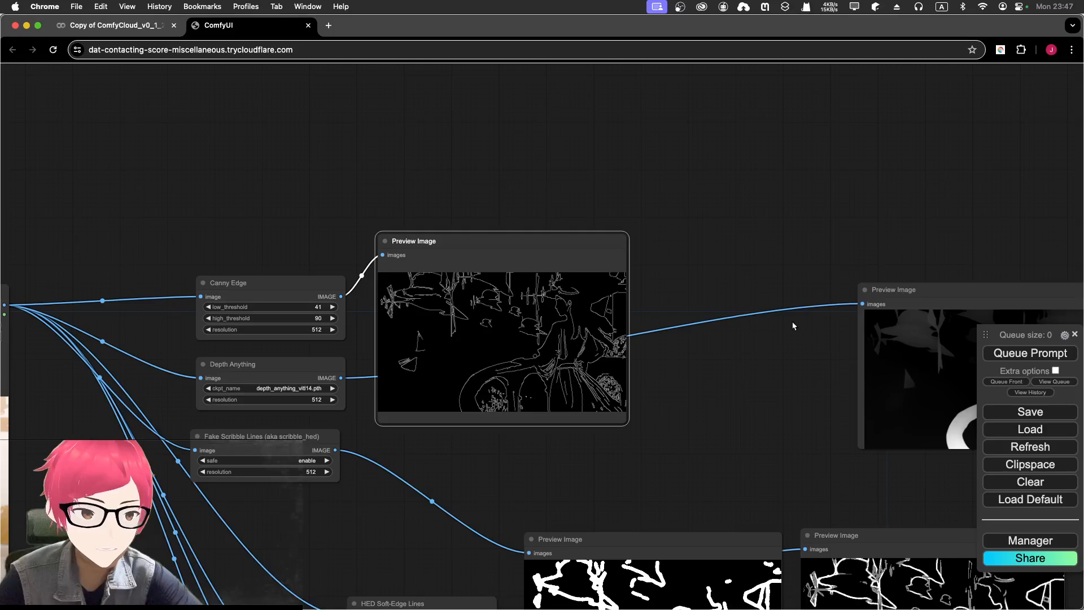
scroll(642, 351, "down", 3)
scroll(374, 264, "up", 5)
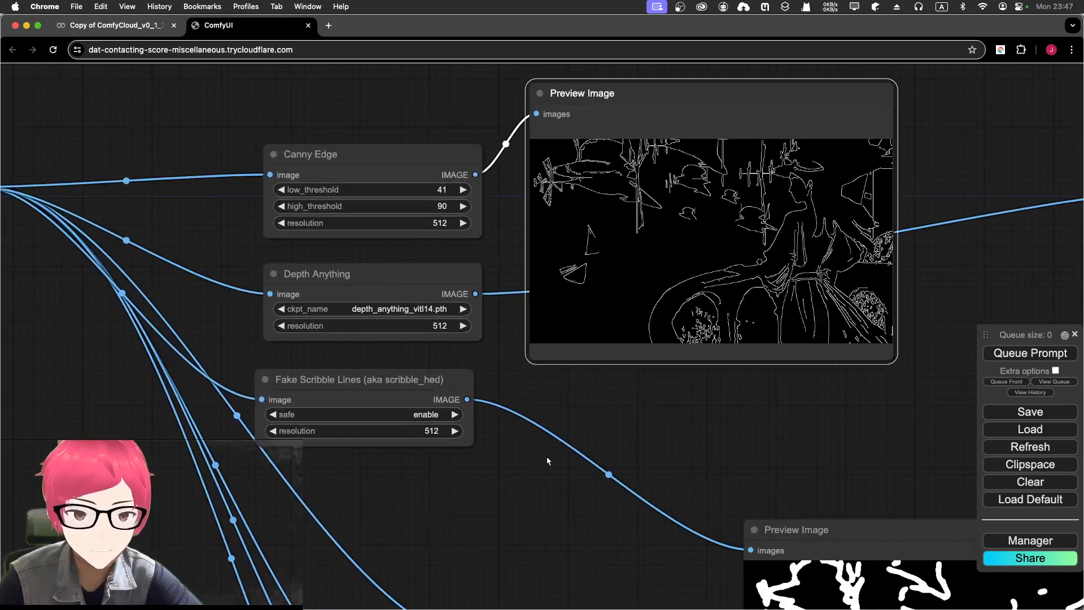
Examine the Fake Scribble Lines preview next to the HED Soft-Edge Lines preview
scroll(451, 395, "down", 2)
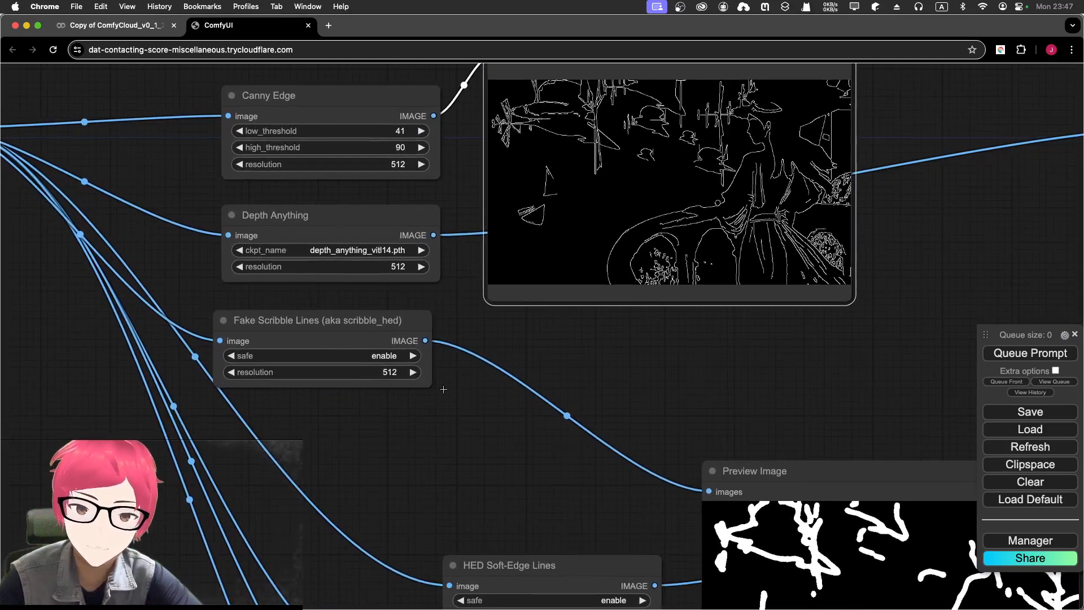
scroll(324, 328, "down", 5)
scroll(323, 329, "right", 5)
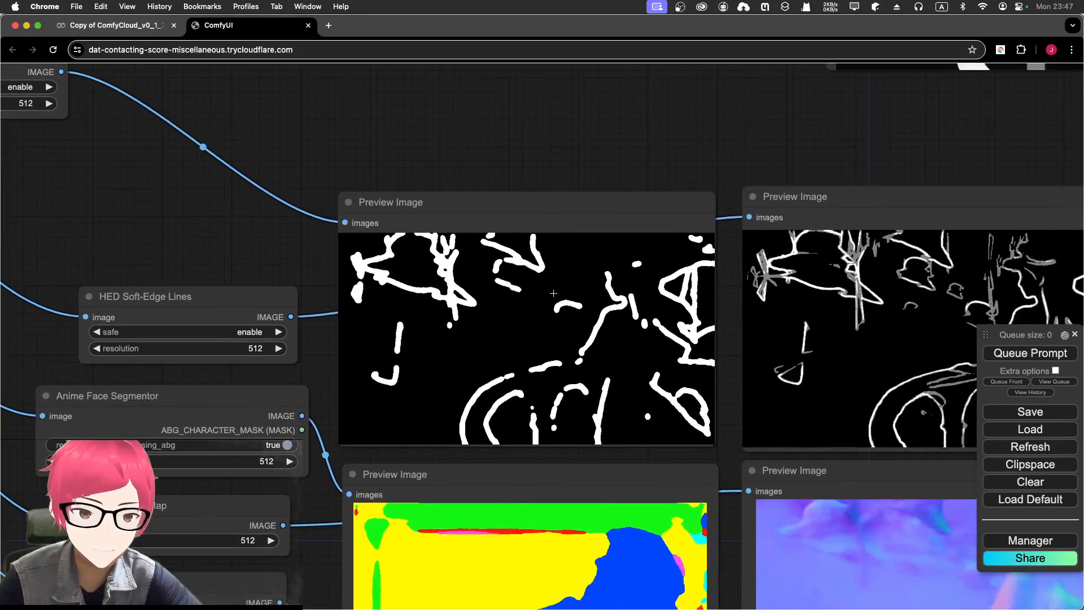
scroll(560, 285, "up", 5)
scroll(559, 285, "down", 5)
scroll(558, 284, "down", 1)
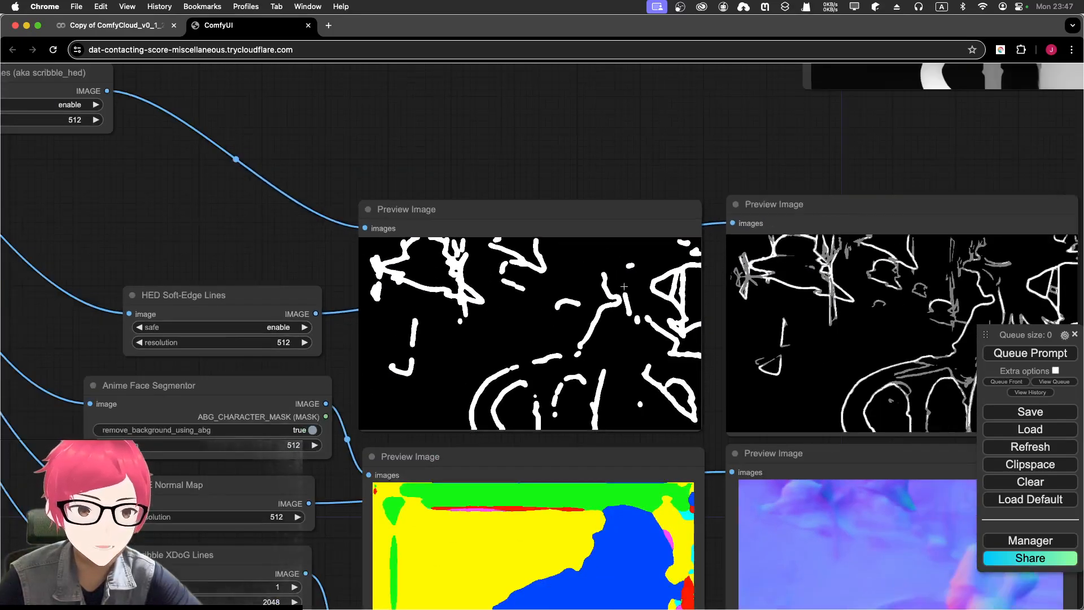
Move the HED Soft-Edge Lines node's Preview Image above the Fake Scribble Lines preview, partly overlapping it
left_click(745, 284)
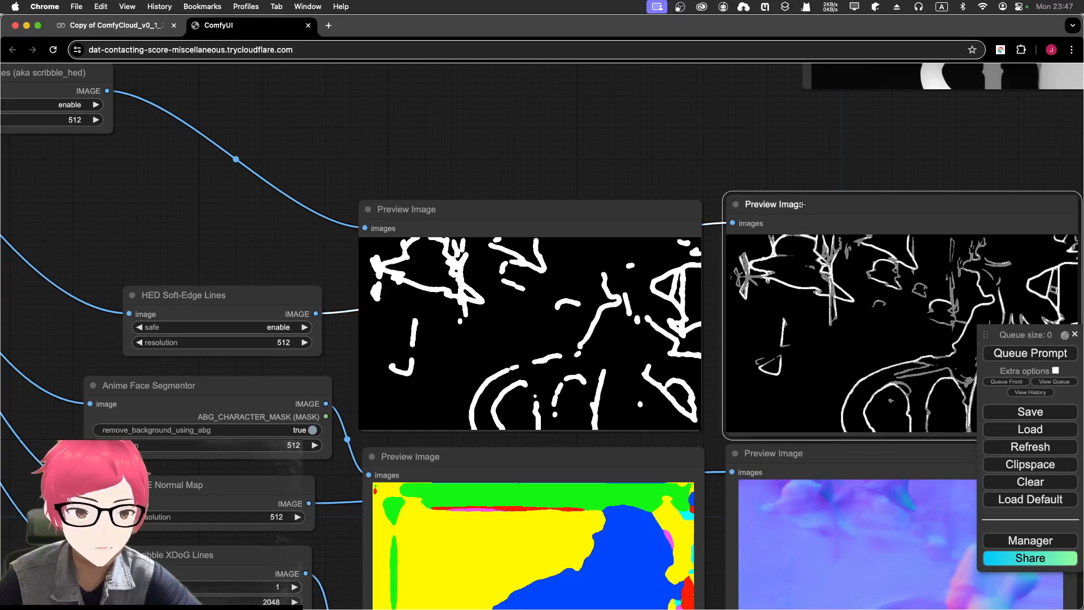
left_click_drag(802, 204, 490, 27)
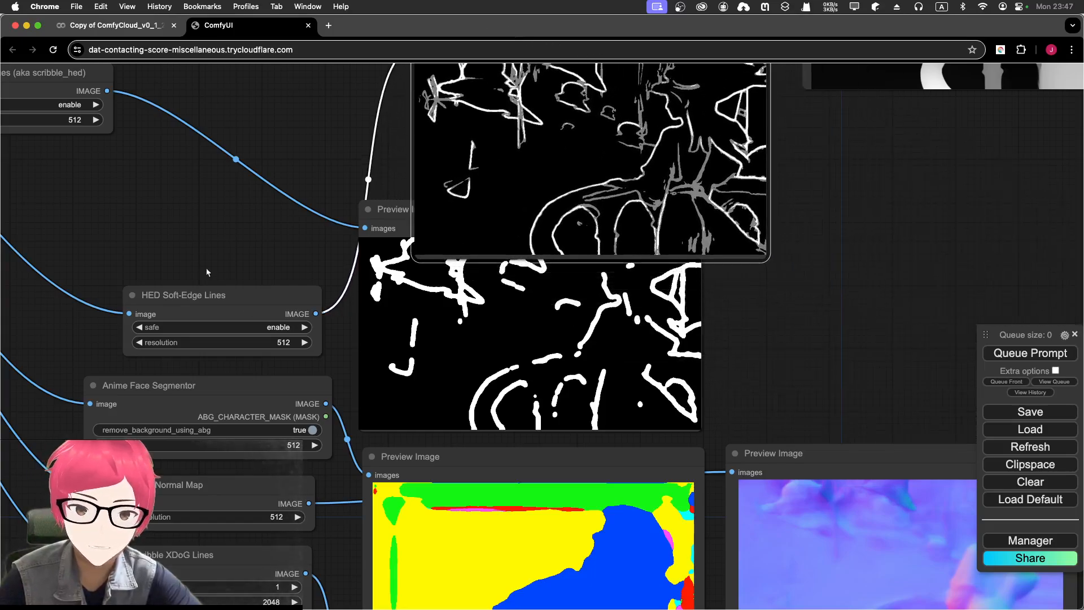
scroll(207, 272, "up", 5)
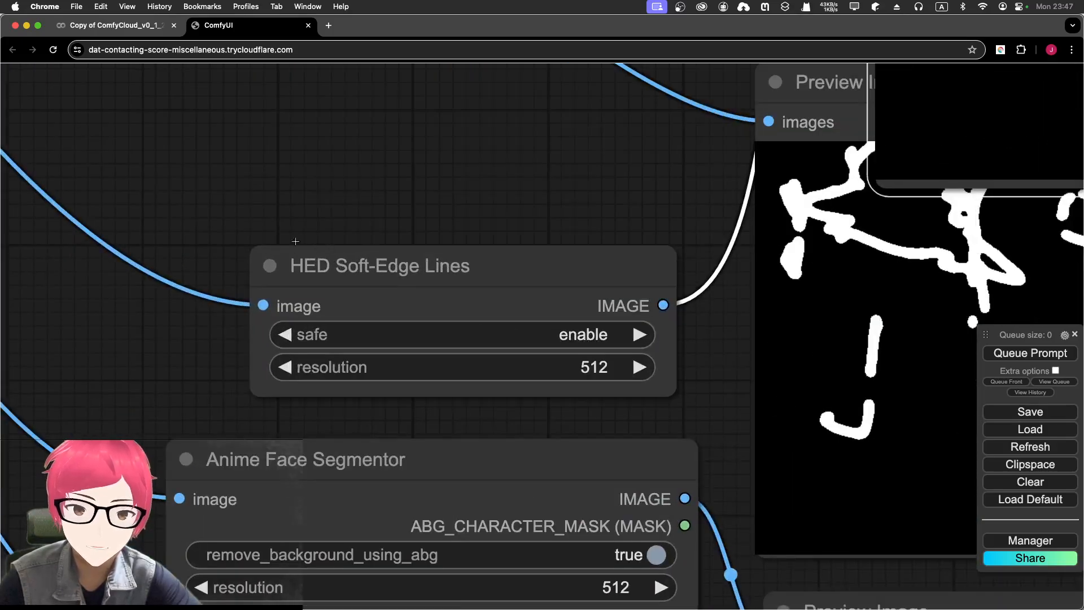
Look up the HED Soft-Edge Lines node among the Line Extractors of the ControlNet Preprocessors, without adding a node
right_click(282, 148)
left_click(301, 147)
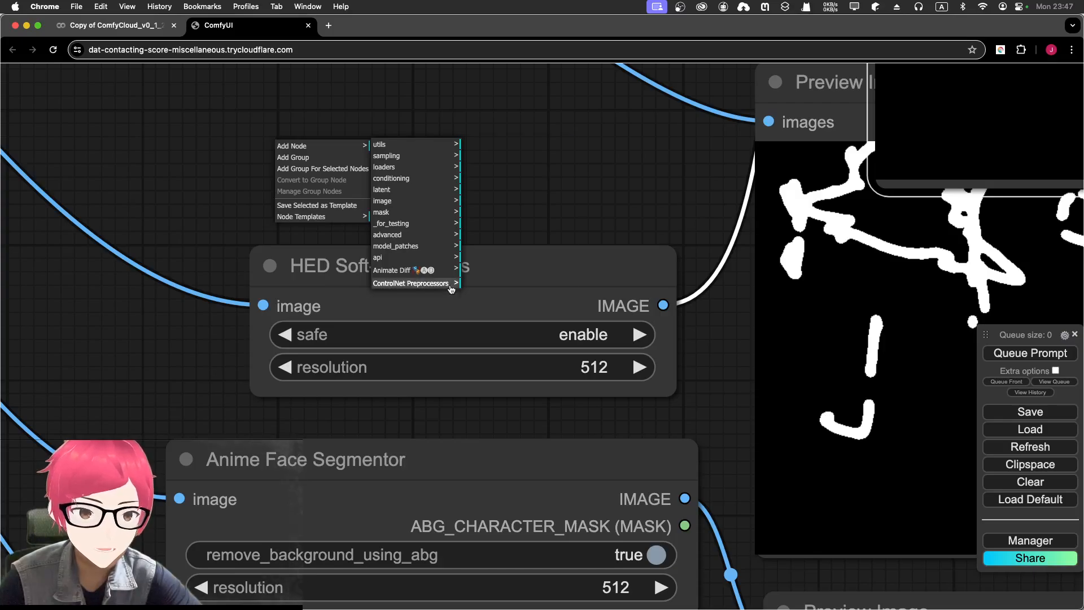
left_click(429, 283)
left_click(515, 158)
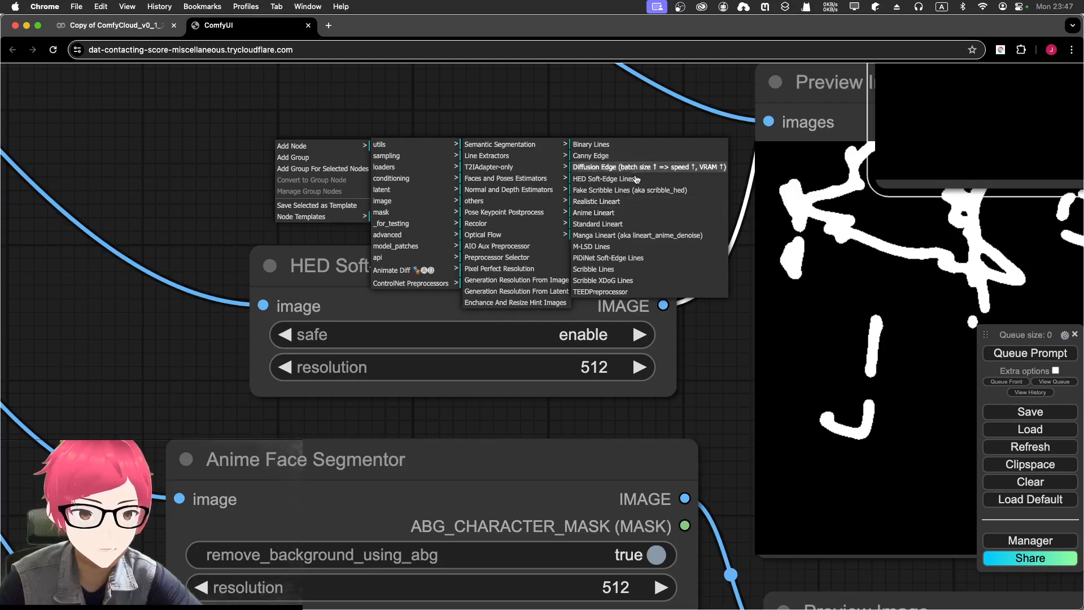
left_click(563, 97)
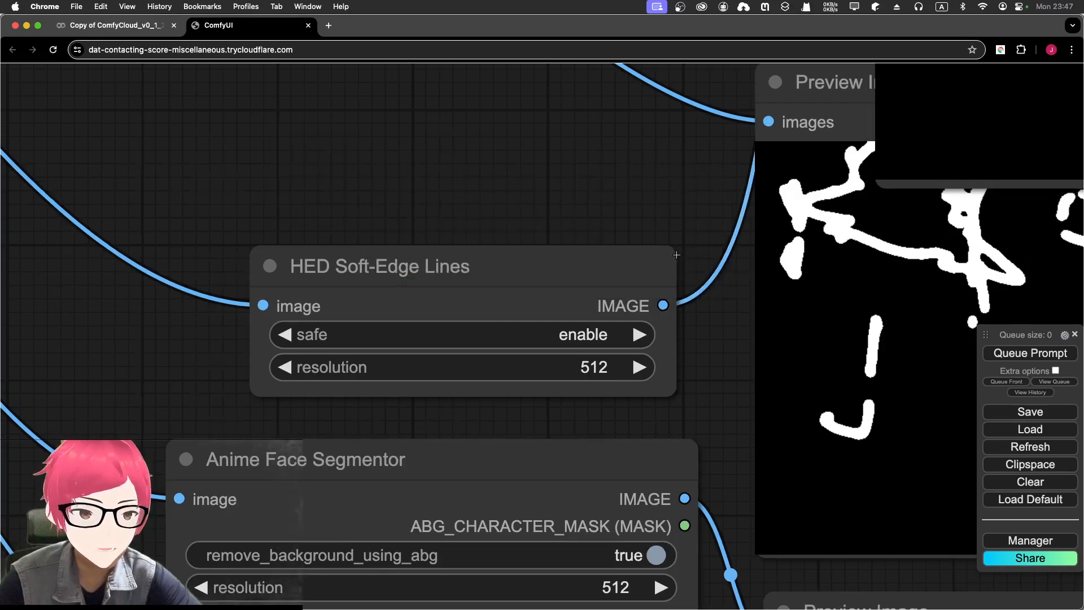
Inspect the soft edge lines in the HED Soft-Edge Lines node's preview up close
scroll(563, 97, "down", 5)
left_click_drag(735, 122, 326, 439)
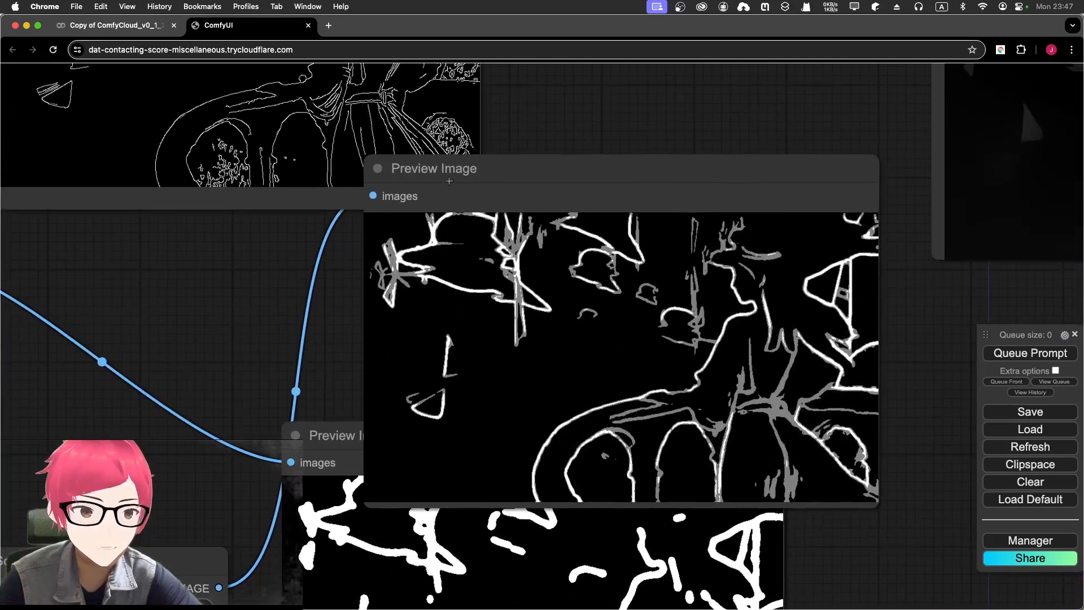
mouse_move(445, 175)
left_mouse_down()
mouse_move(296, 117)
mouse_move(455, 173)
left_mouse_up()
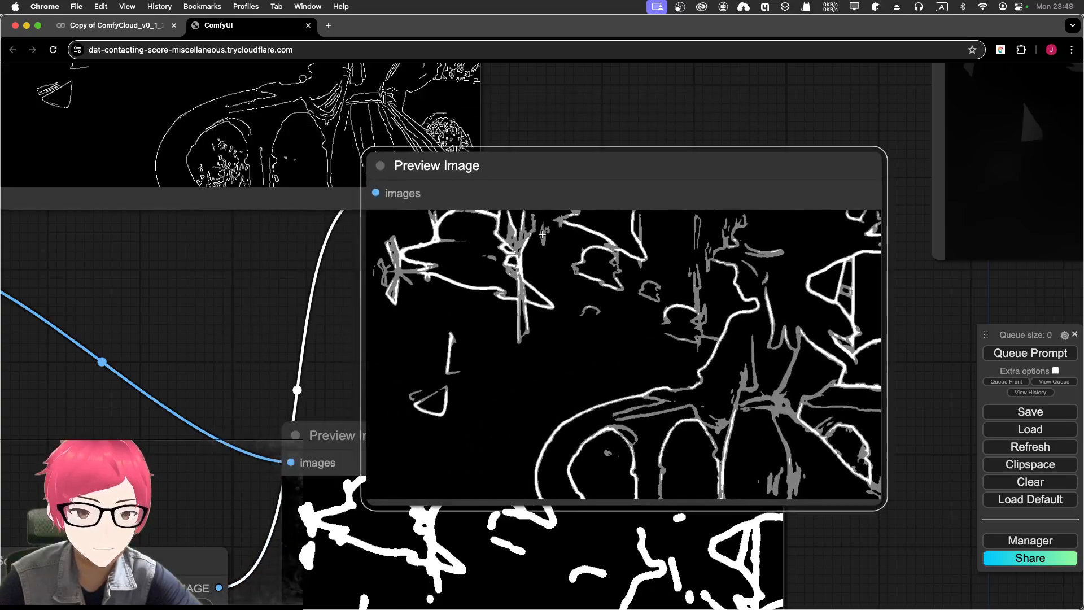
scroll(564, 271, "up", 4)
left_click_drag(618, 357, 485, 281)
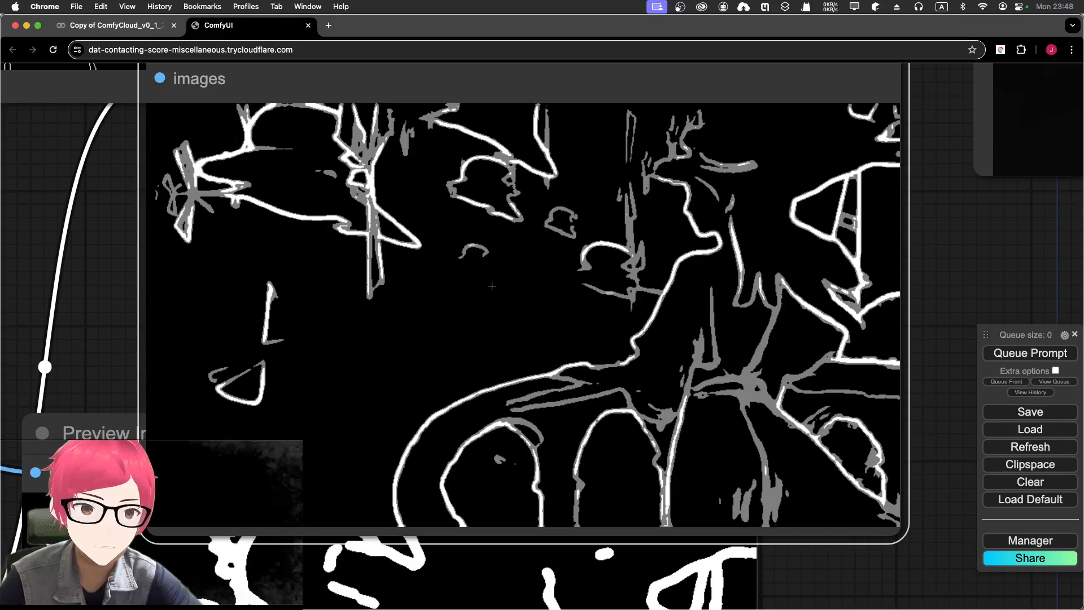
scroll(301, 101, "down", 8)
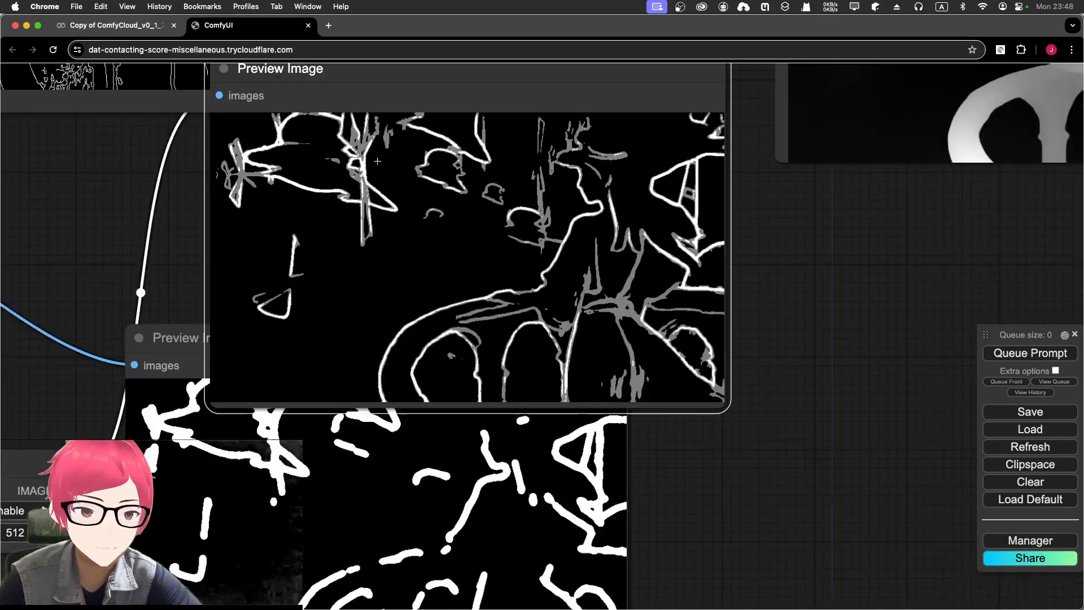
Place the HED Soft-Edge Lines preview to the right of the Fake Scribble Lines preview and shift the Fake Scribble preview upward
left_click_drag(397, 103, 748, 245)
scroll(307, 268, "up", 2)
scroll(308, 268, "up", 1)
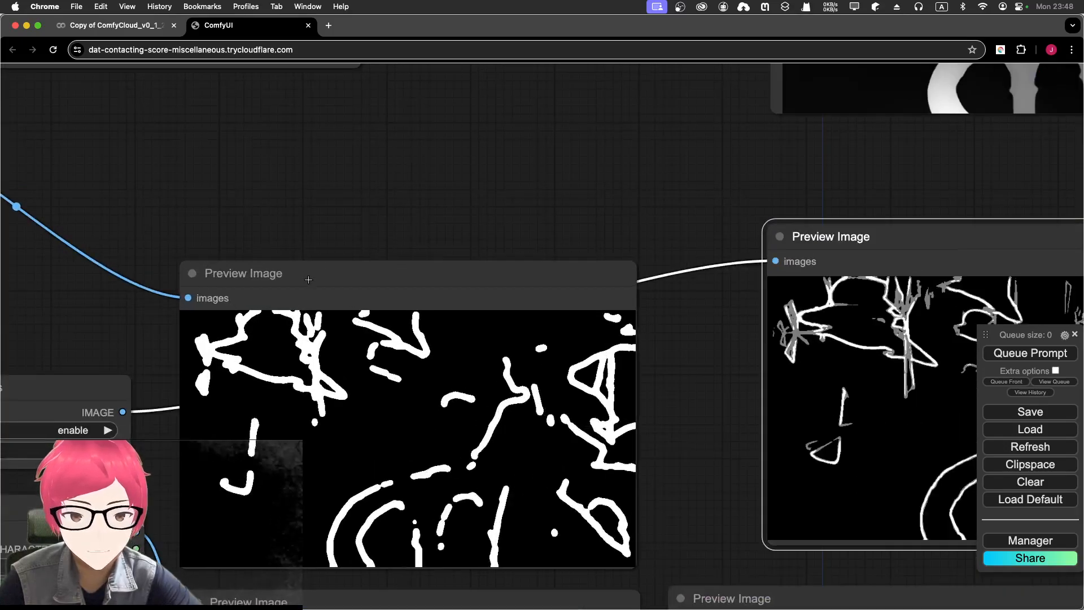
left_click_drag(404, 199, 285, 88)
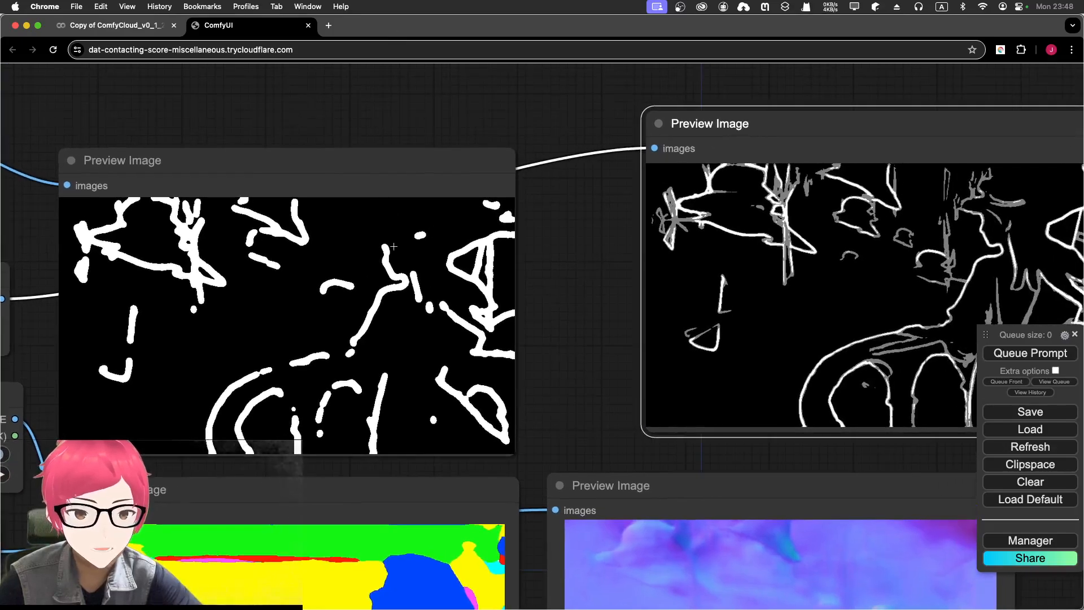
scroll(402, 289, "down", 2)
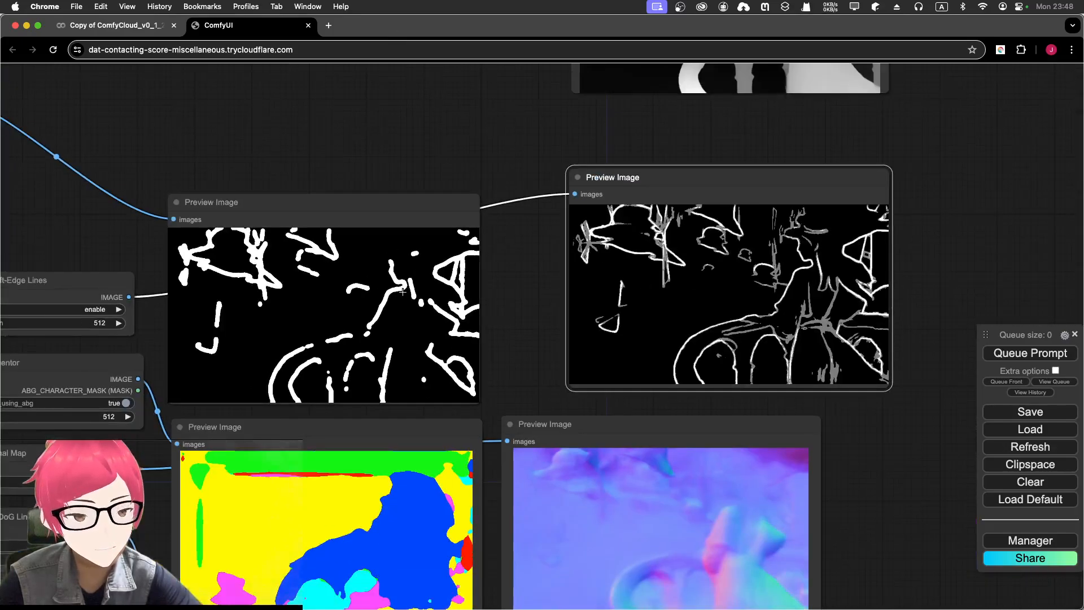
scroll(537, 382, "down", 2)
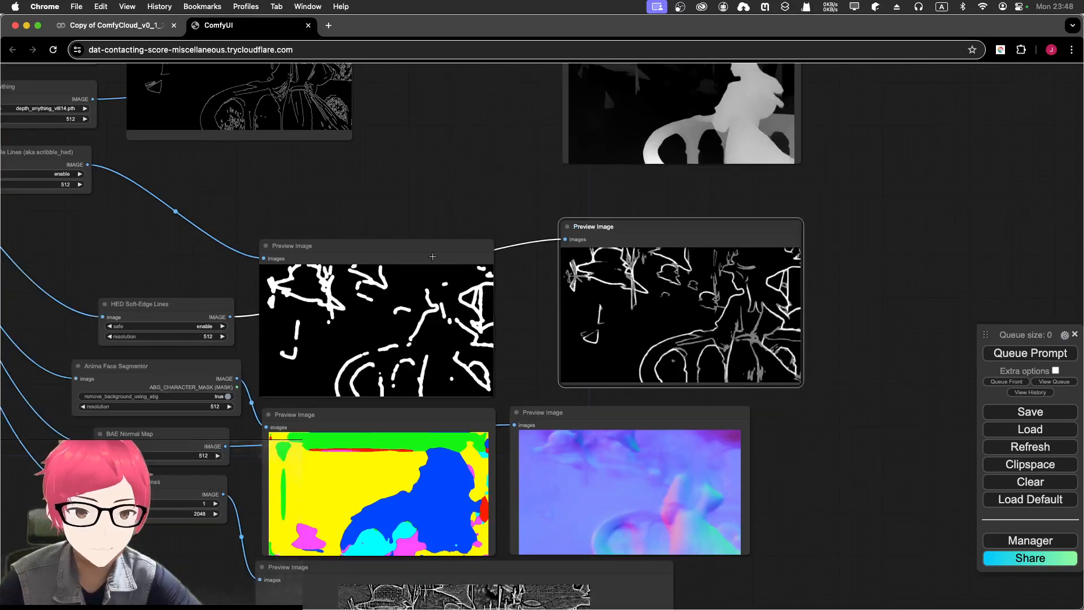
left_click_drag(435, 244, 453, 173)
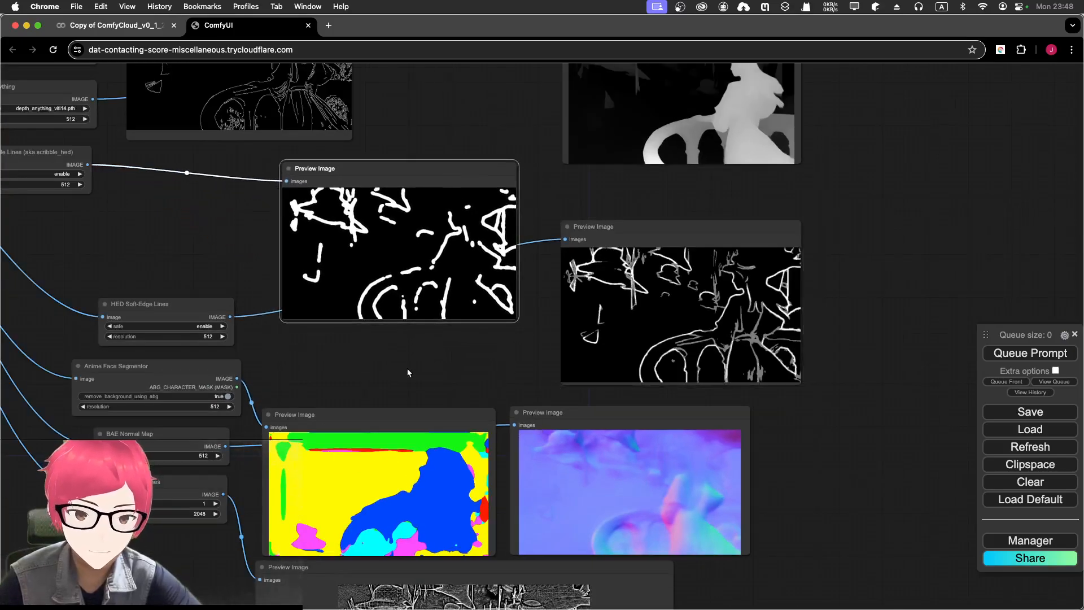
Examine the Anime Face Segmentor node and the colour regions in its preview
scroll(409, 373, "down", 5)
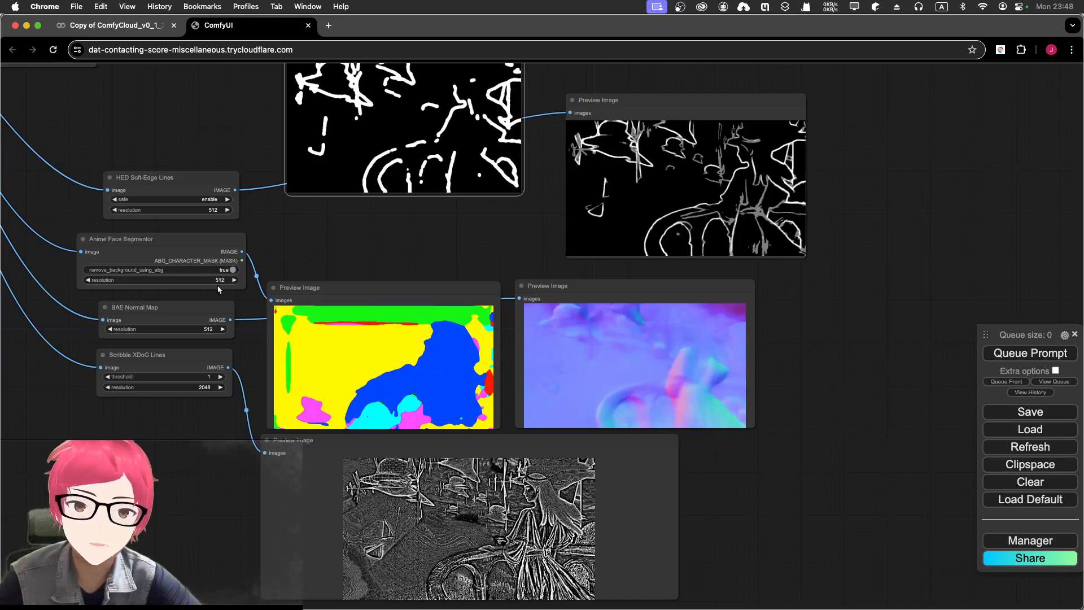
scroll(97, 257, "up", 4)
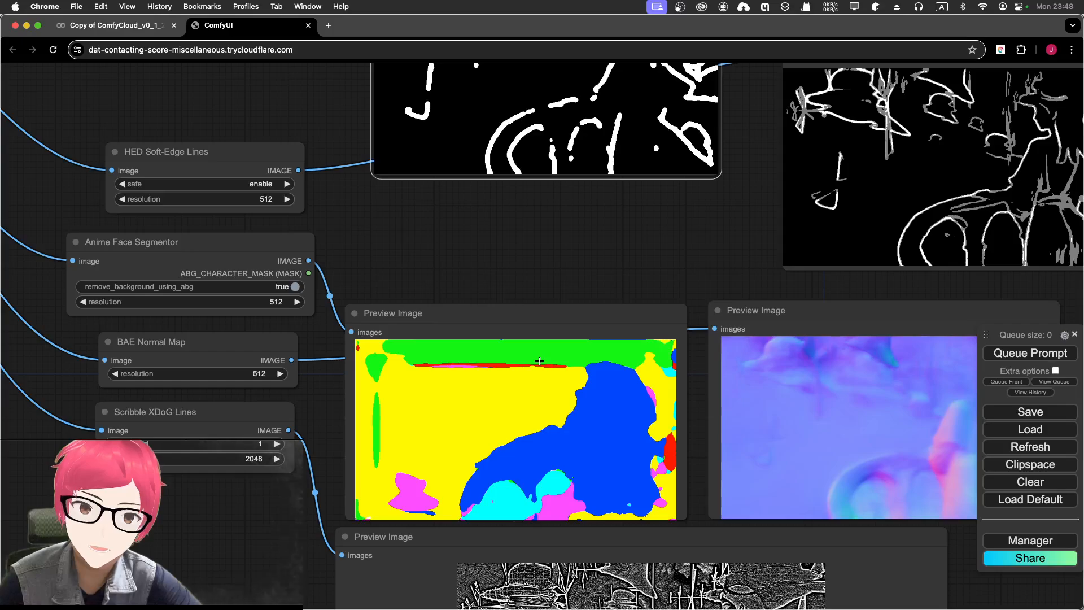
scroll(565, 350, "up", 3)
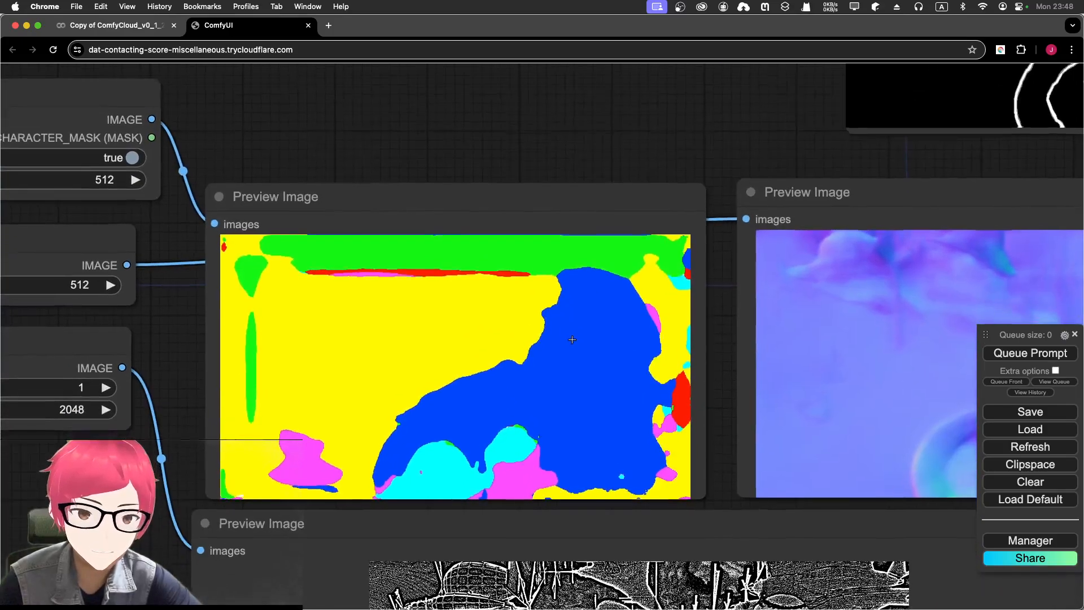
Move the Anime Face Segmentor's preview upward, away from the Scribble XDoG Lines preview
left_click_drag(572, 339, 576, 334)
left_click_drag(460, 190, 462, 135)
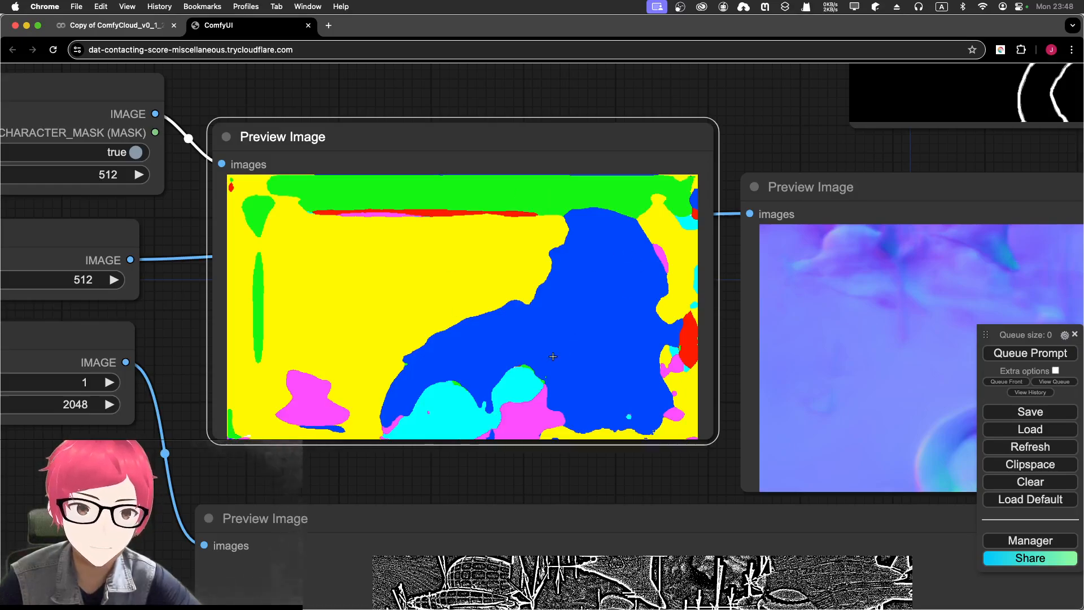
scroll(595, 367, "down", 6)
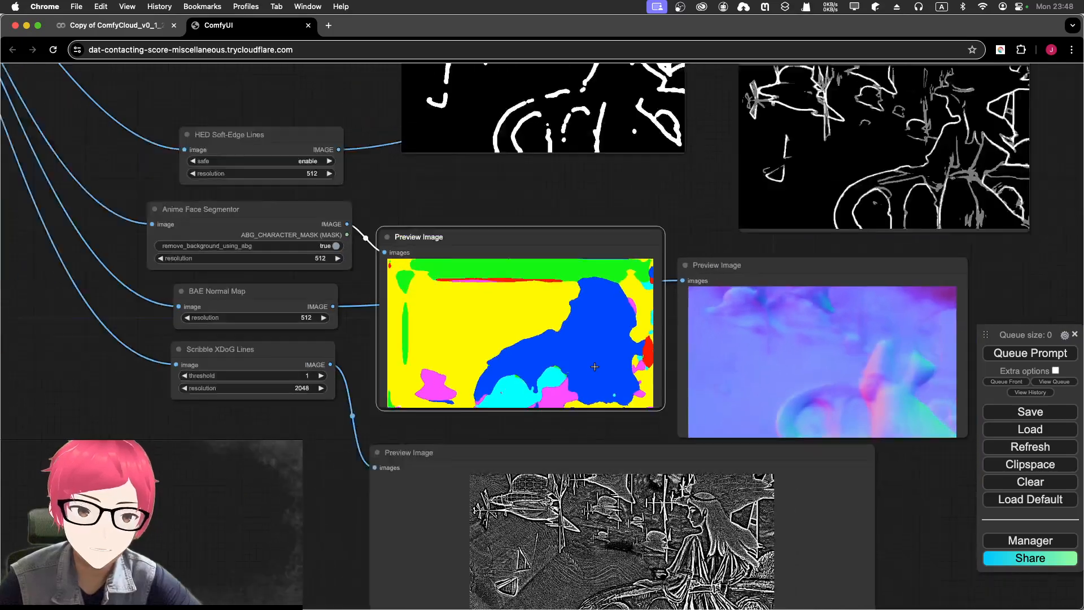
left_click_drag(580, 246, 587, 253)
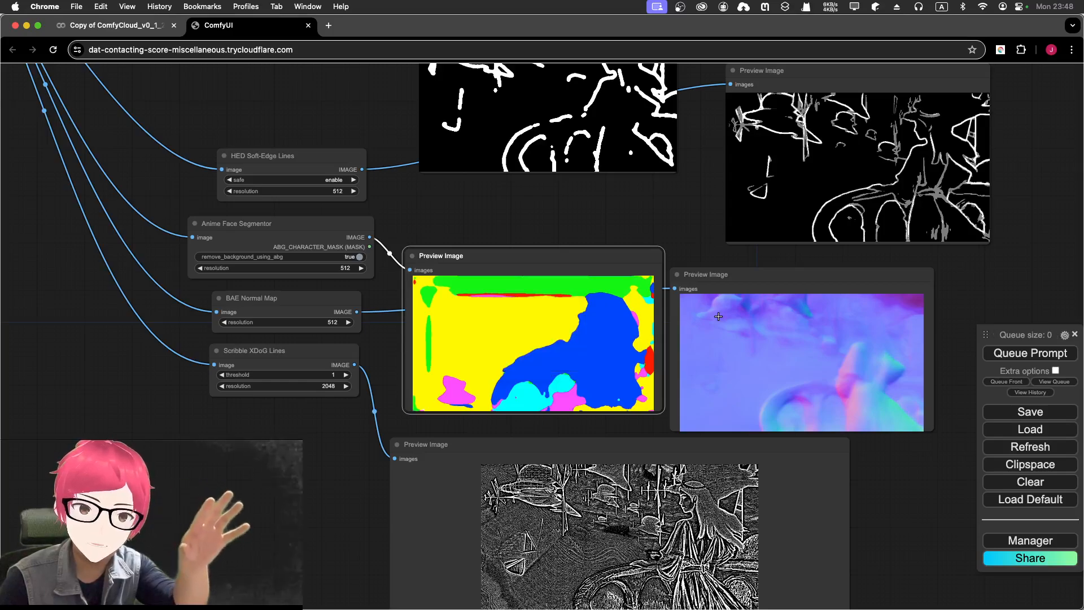
Inspect the surface shading in the BAE Normal Map's preview up close
scroll(723, 322, "up", 8)
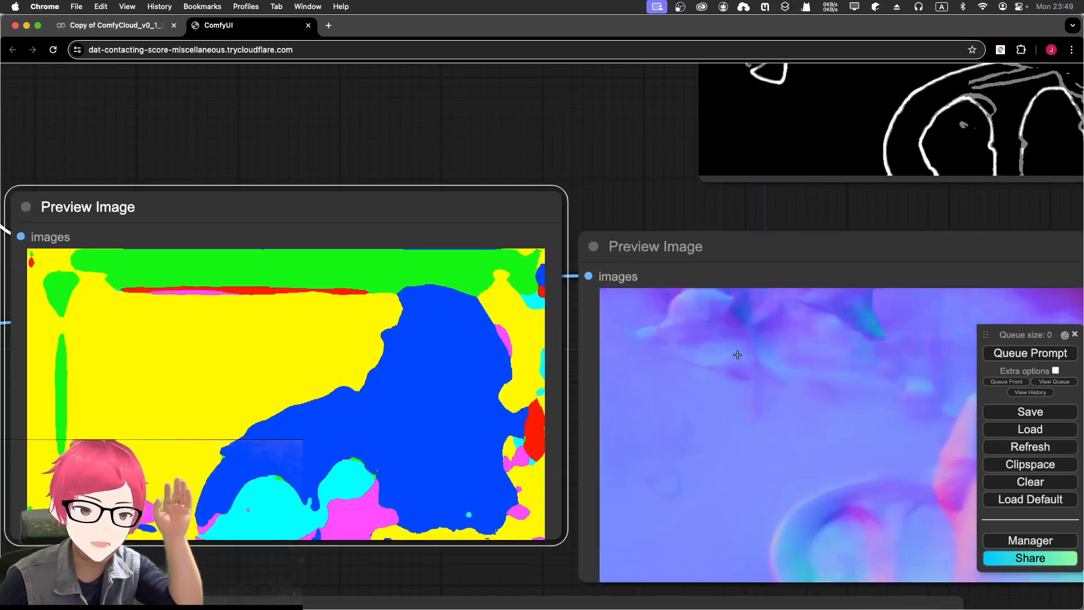
left_click_drag(738, 354, 373, 291)
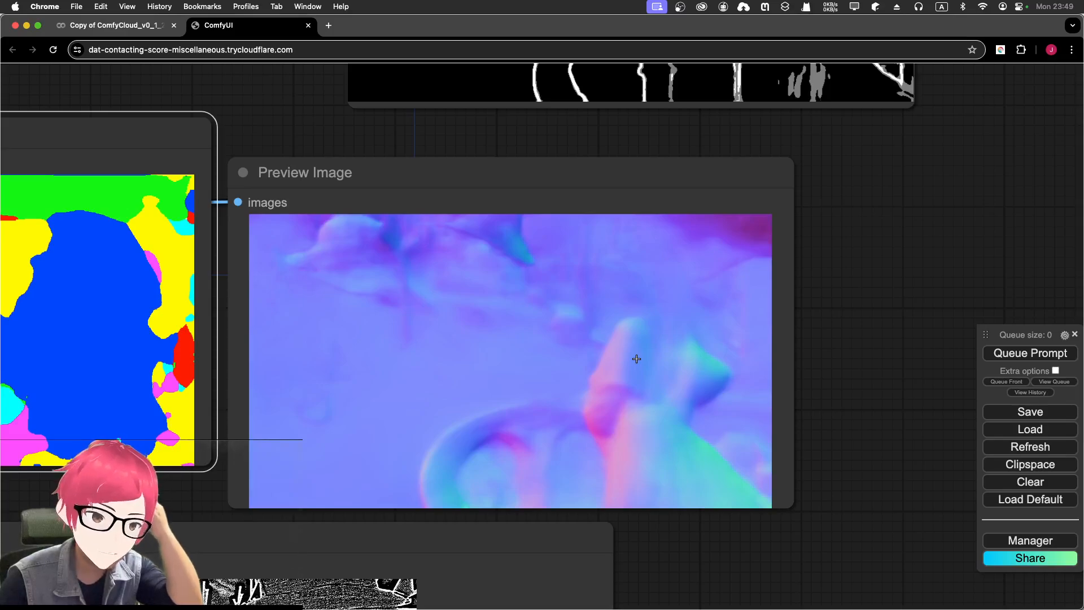
scroll(636, 359, "up", 2)
scroll(634, 360, "up", 2)
scroll(632, 363, "down", 1)
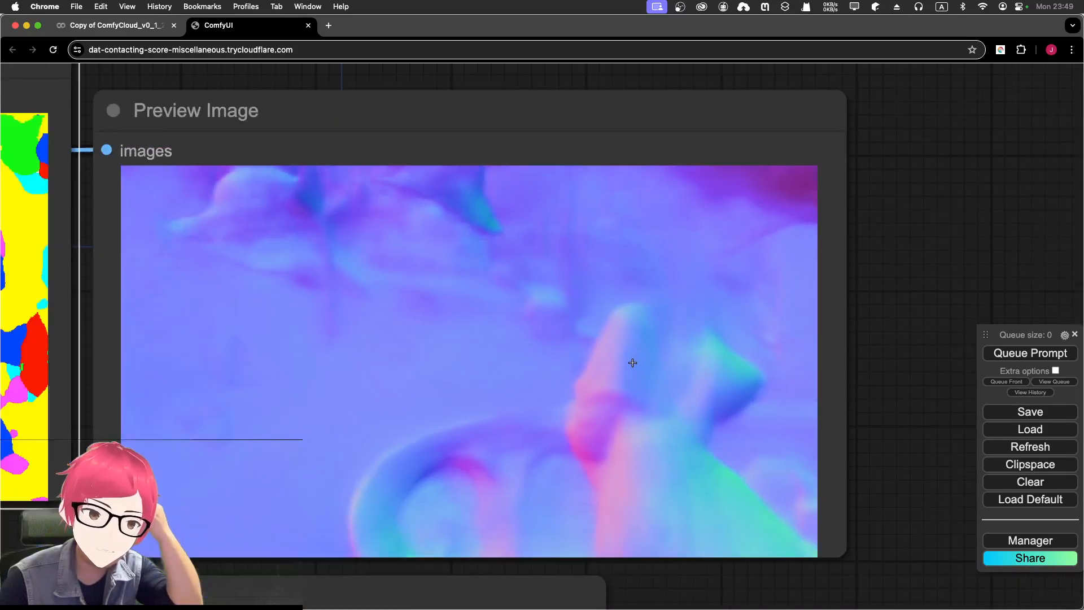
scroll(632, 362, "up", 1)
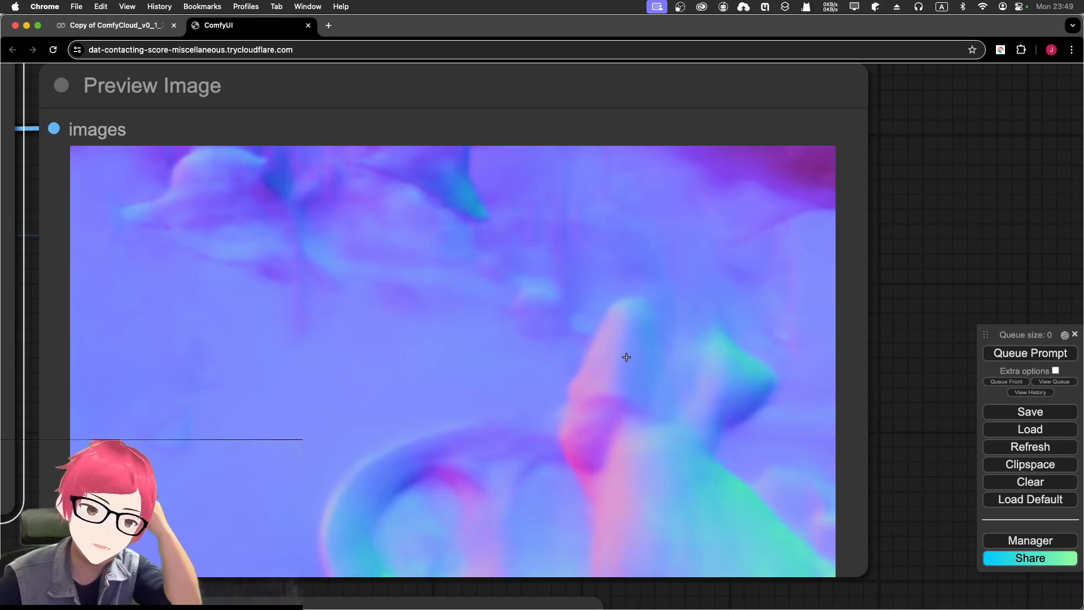
scroll(620, 409, "down", 2)
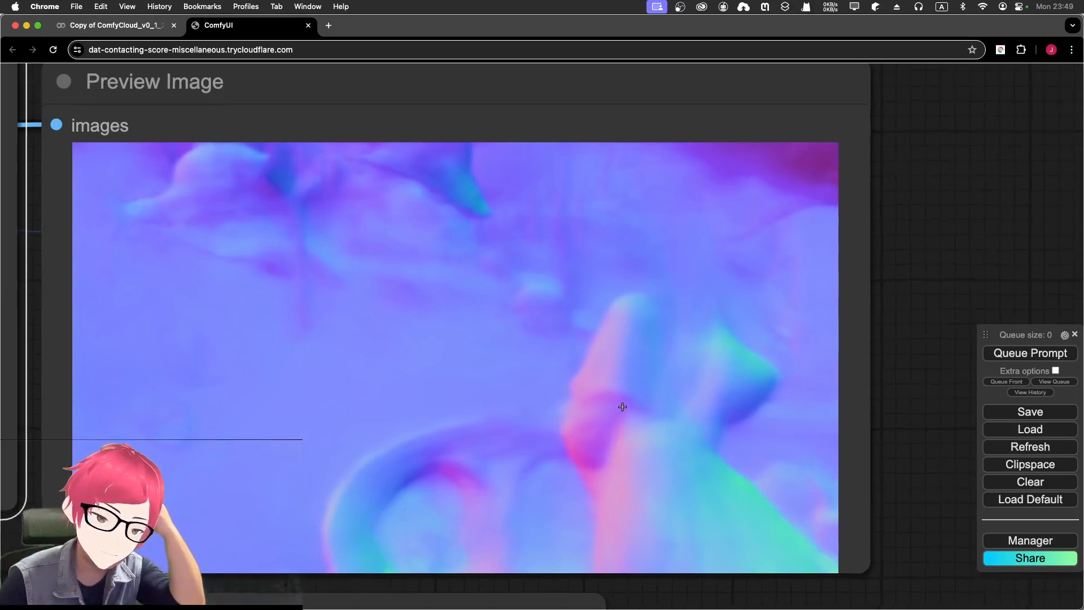
Shift the BAE Normal Map preview to the right, farther from the Anime Face Segmentor preview
scroll(620, 410, "down", 8)
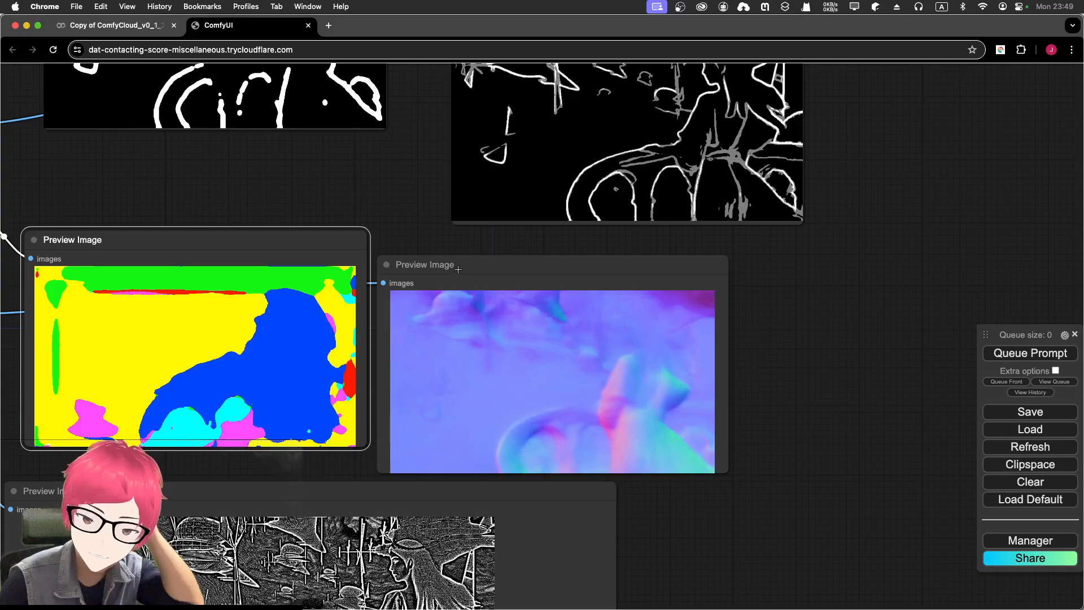
left_click_drag(460, 263, 518, 264)
scroll(470, 314, "down", 5)
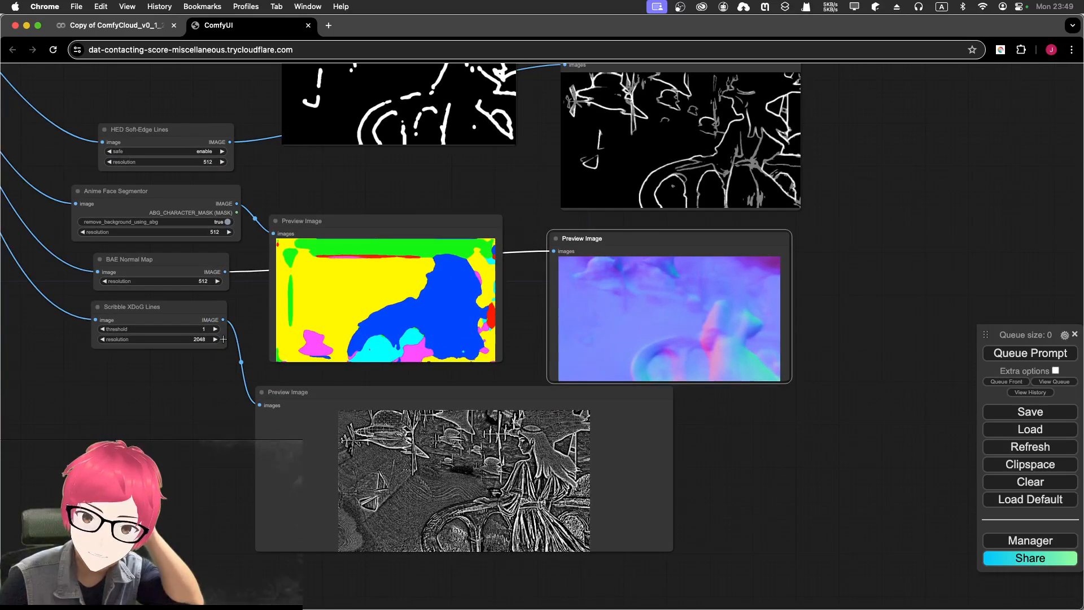
Examine the Scribble XDoG Lines node and the line detail in its preview up close
scroll(224, 342, "up", 4)
left_click_drag(202, 402, 310, 374)
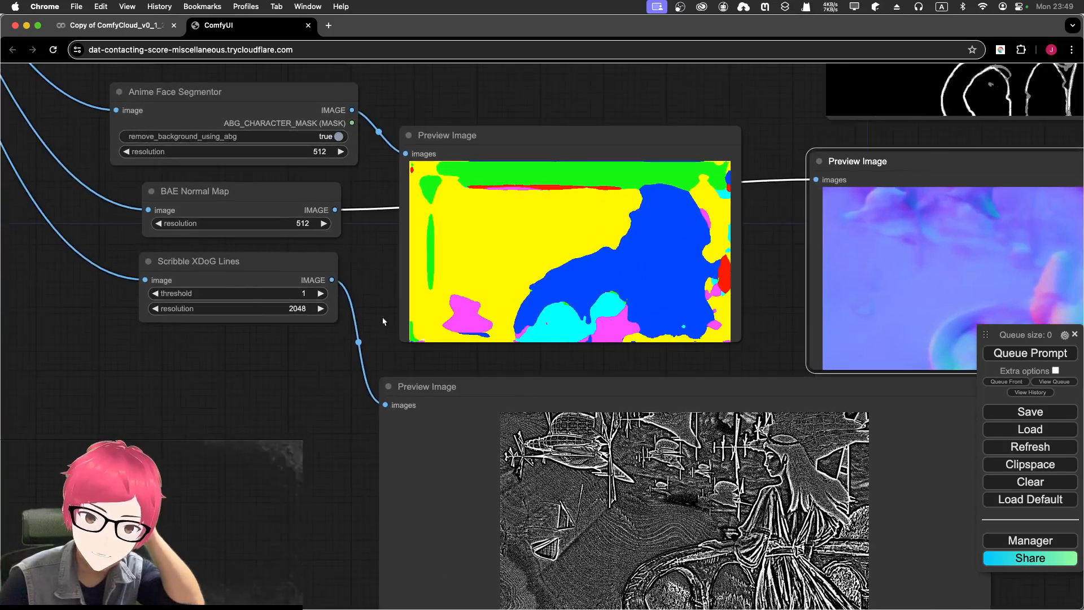
scroll(424, 353, "up", 3)
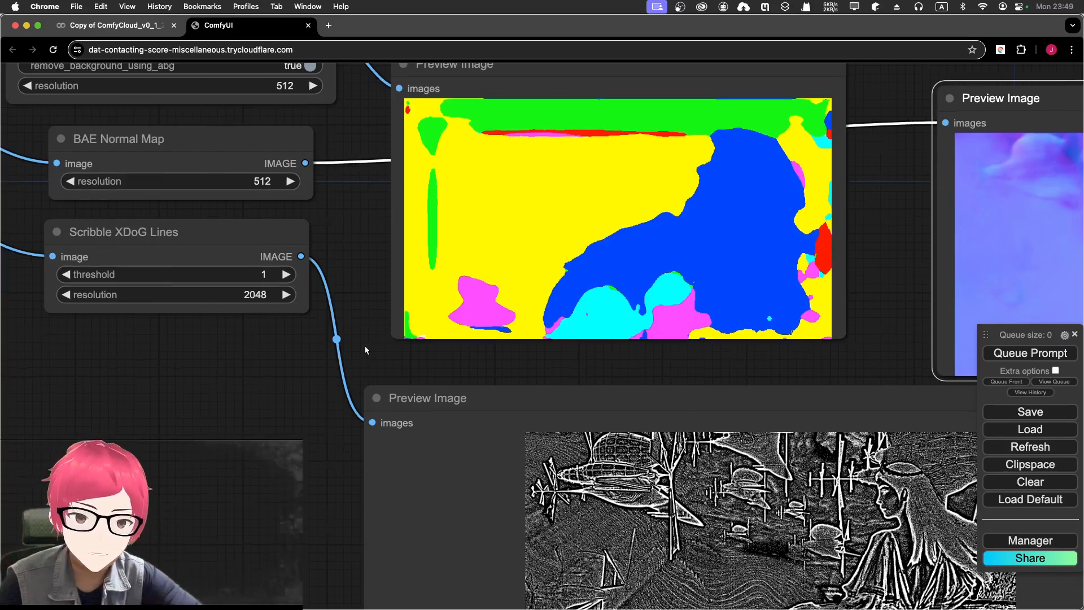
left_click_drag(365, 345, 276, 297)
left_click_drag(422, 464, 365, 357)
left_click_drag(147, 383, 104, 351)
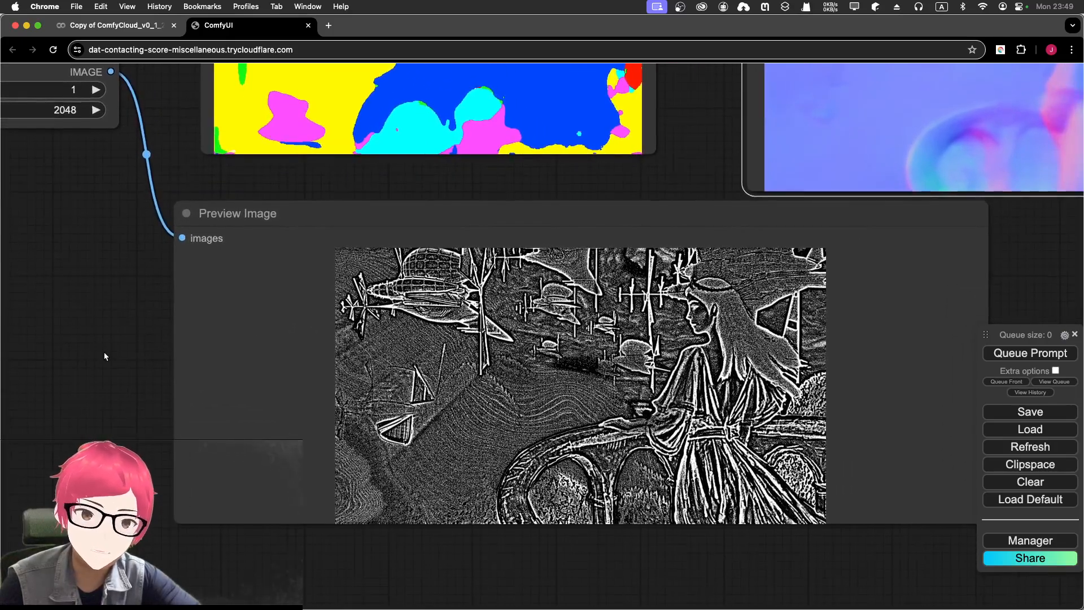
scroll(140, 359, "up", 5)
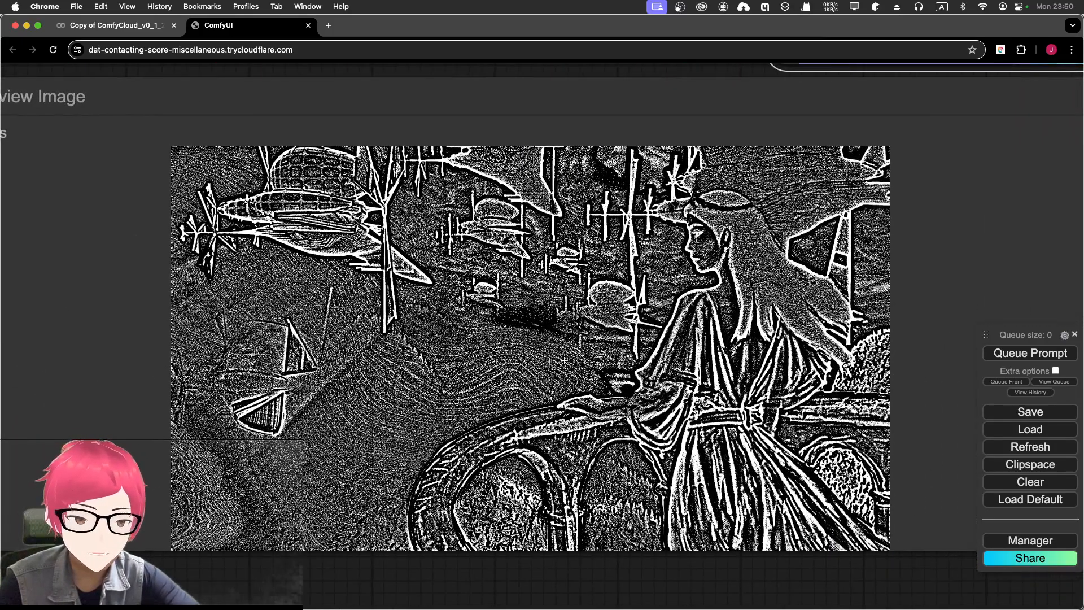
scroll(563, 360, "up", 2)
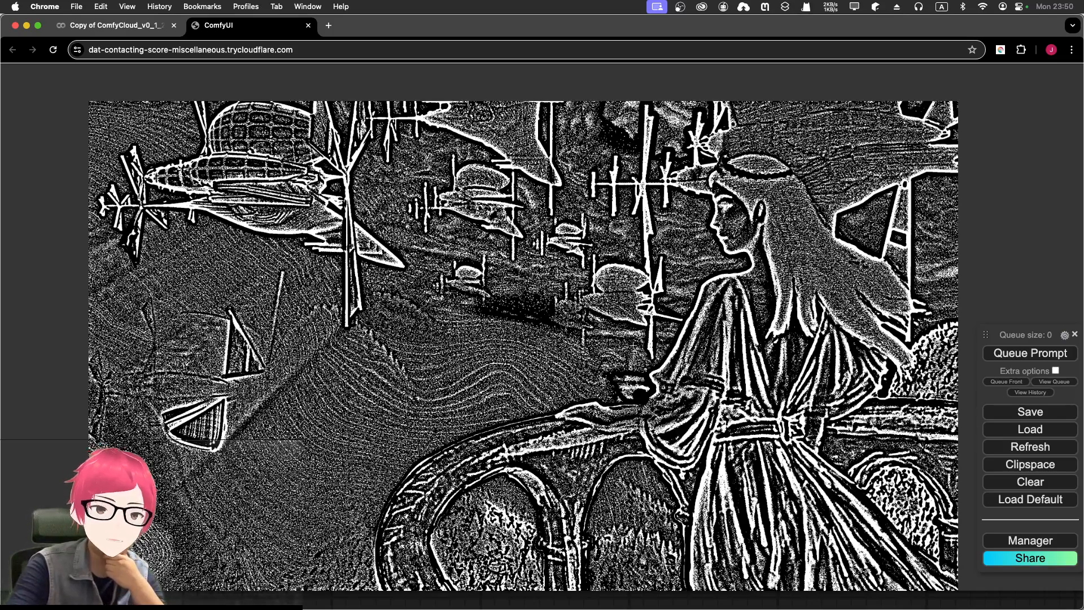
scroll(632, 344, "down", 5)
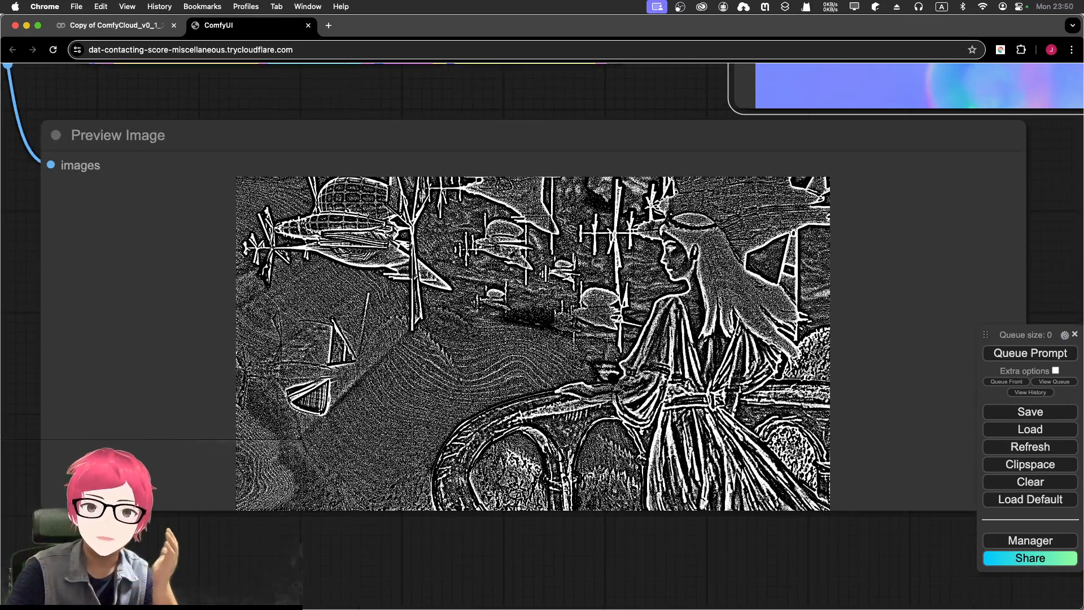
scroll(607, 338, "down", 4)
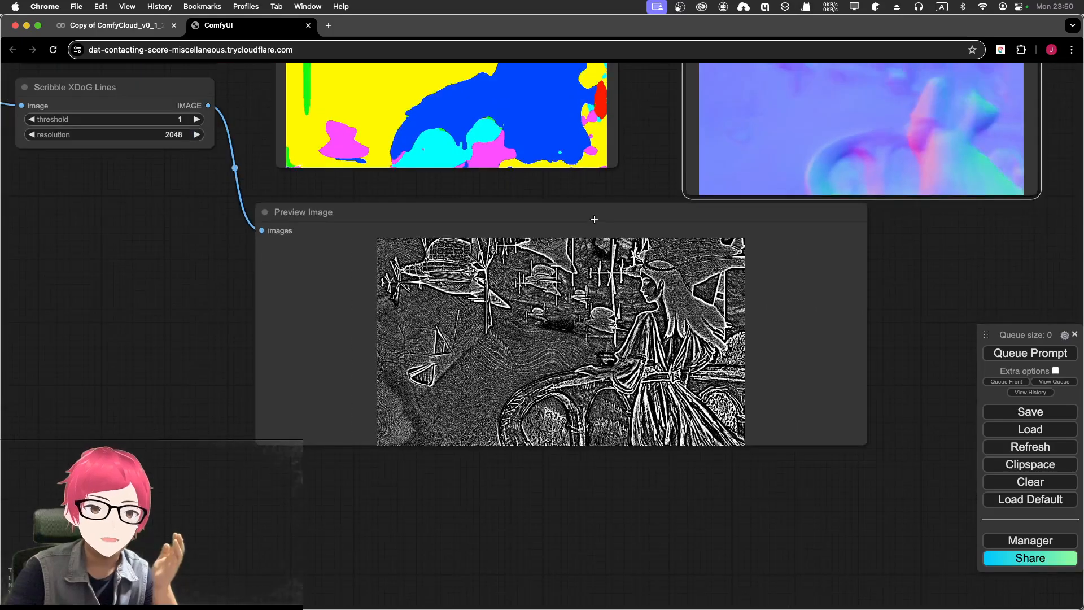
Review the preprocessor nodes and their previews from Scribble XDoG Lines back up to Canny Edge
left_click_drag(623, 126, 495, 298)
scroll(495, 297, "down", 2)
scroll(517, 267, "up", 1)
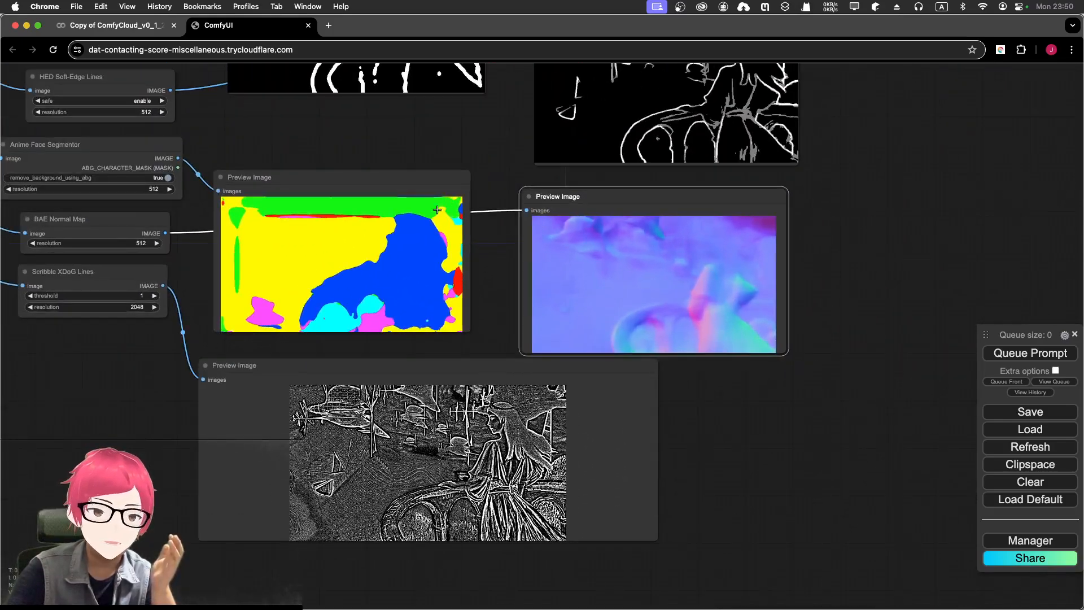
scroll(536, 292, "up", 5)
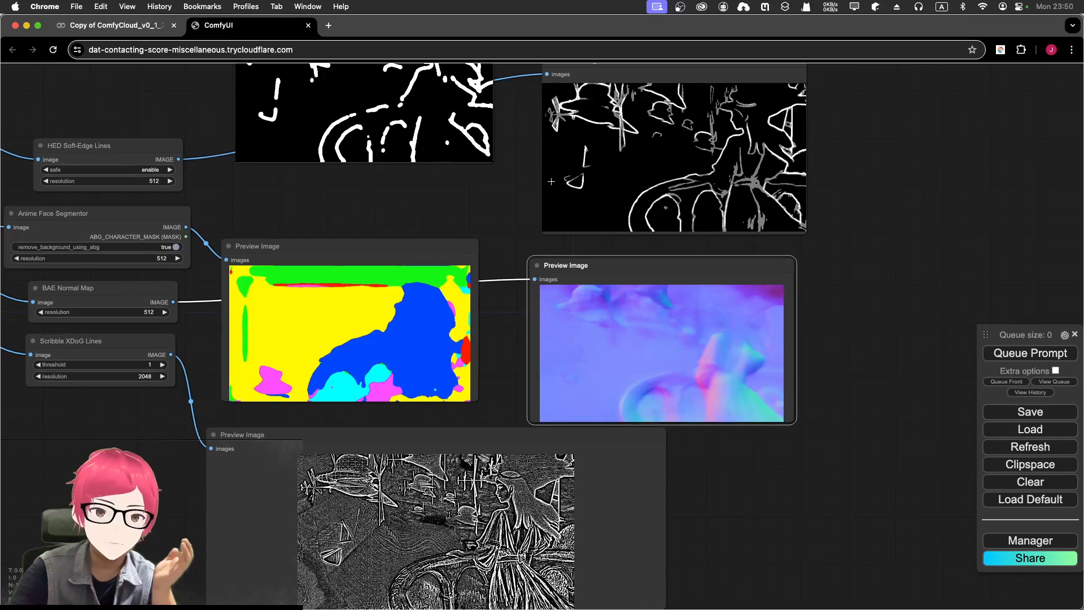
scroll(534, 258, "left", 1)
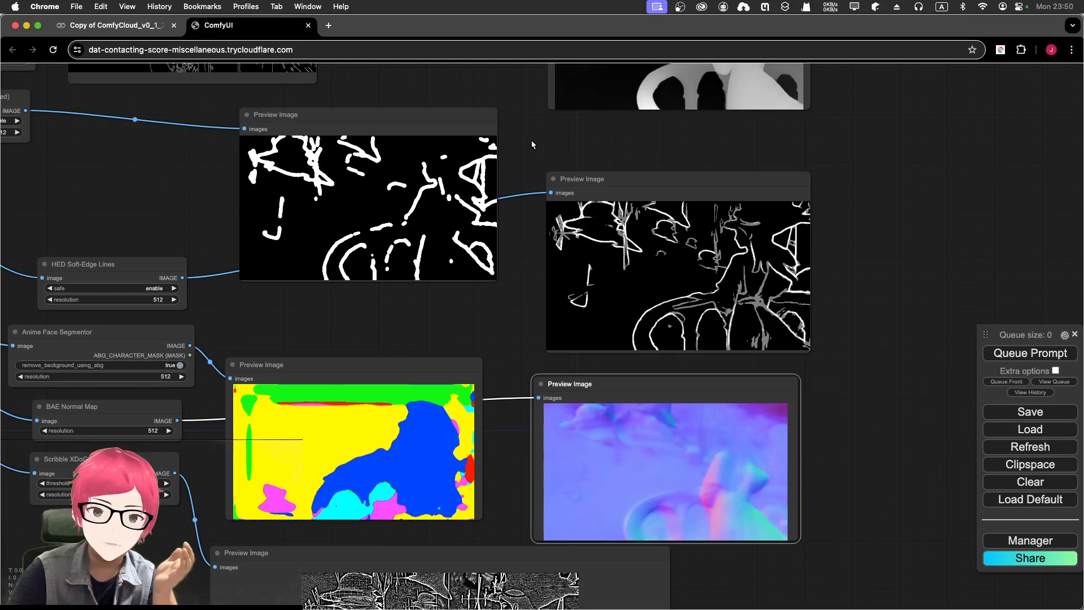
scroll(530, 140, "left", 5)
scroll(531, 140, "up", 3)
left_click_drag(517, 157, 710, 240)
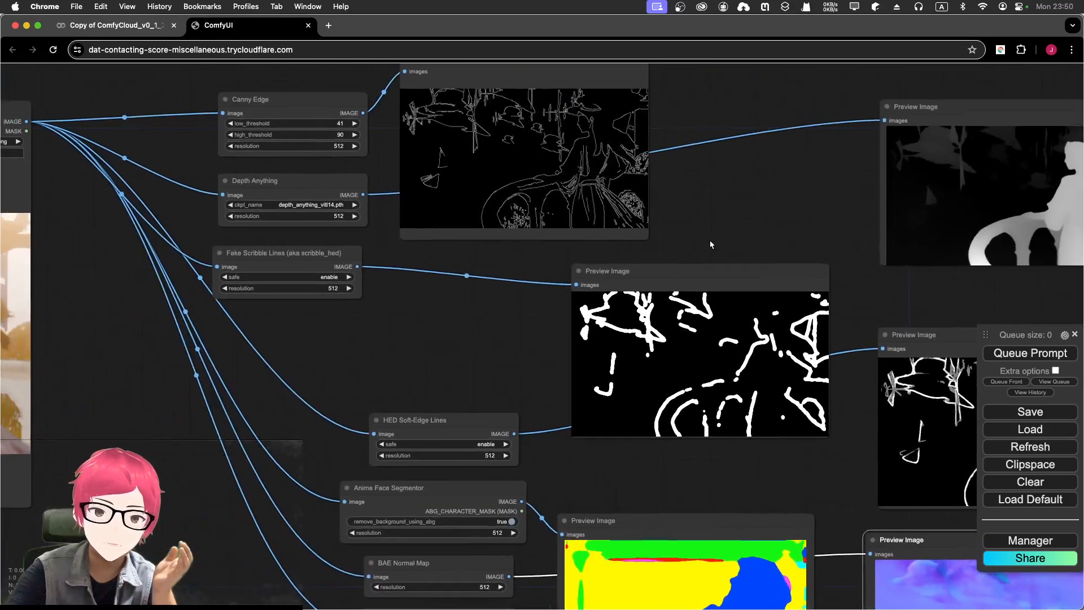
scroll(405, 196, "left", 1)
scroll(376, 158, "left", 5)
scroll(376, 157, "up", 2)
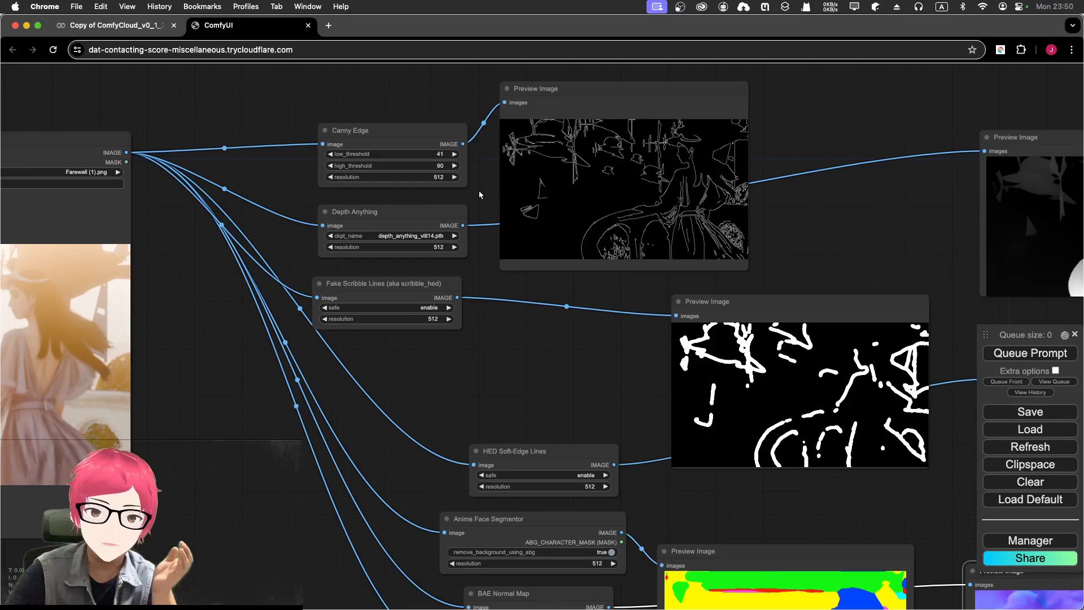
scroll(308, 188, "left", 1)
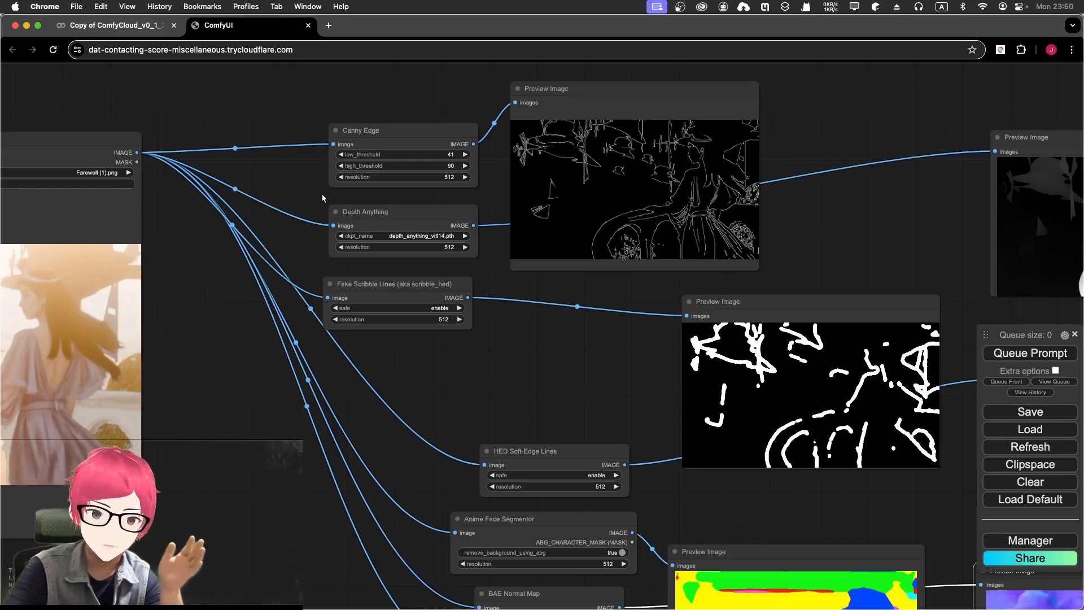
Move the Load Image node closer to the preprocessor nodes and shift the Canny Edge preview to the right and slightly upward
scroll(323, 192, "down", 4)
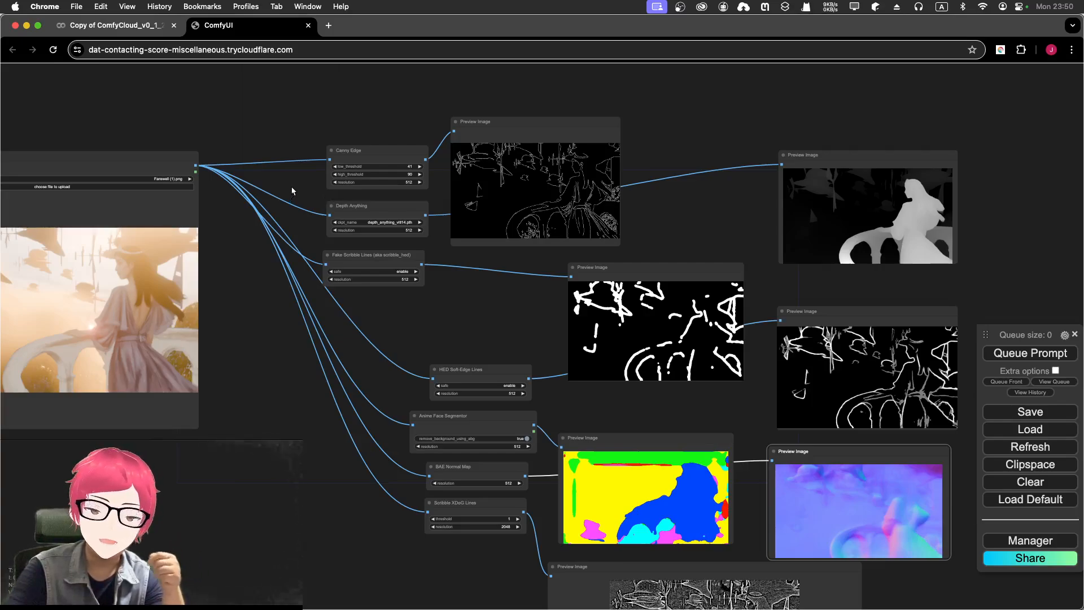
left_click_drag(290, 192, 328, 182)
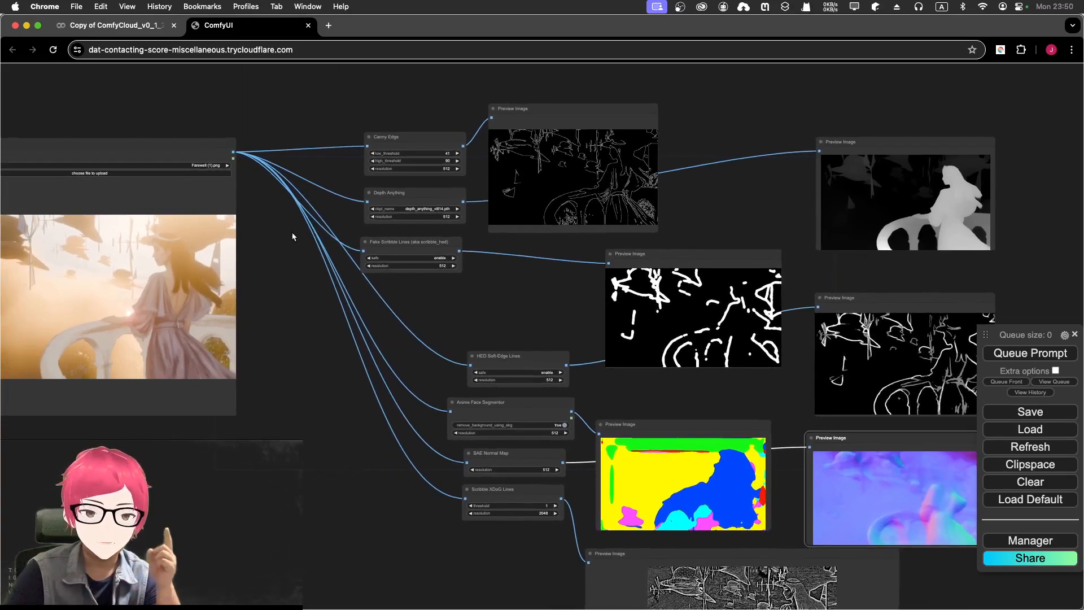
left_click_drag(170, 148, 253, 143)
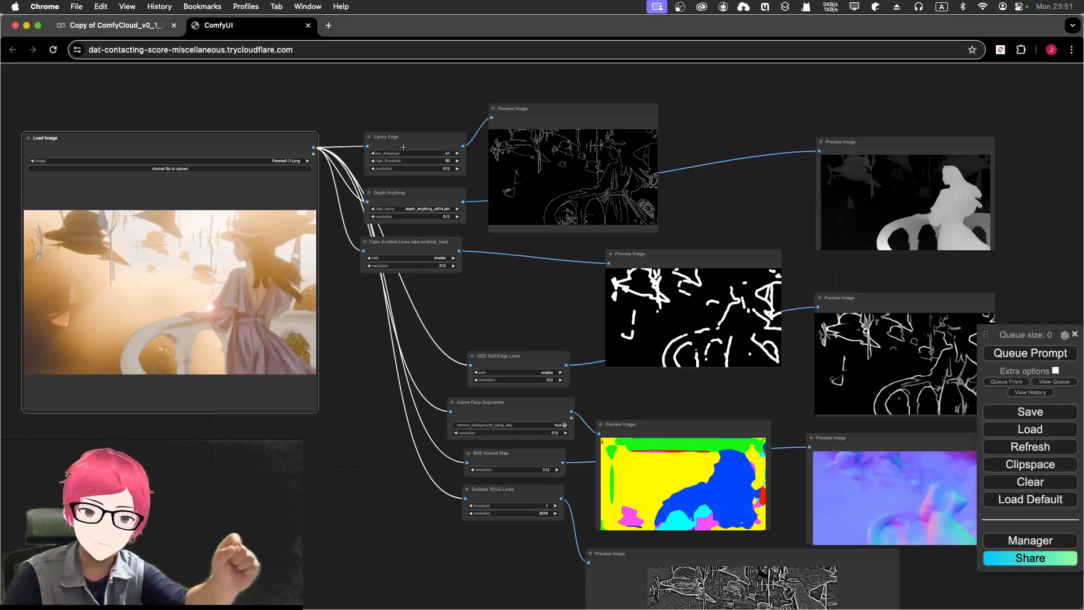
left_click_drag(549, 111, 605, 105)
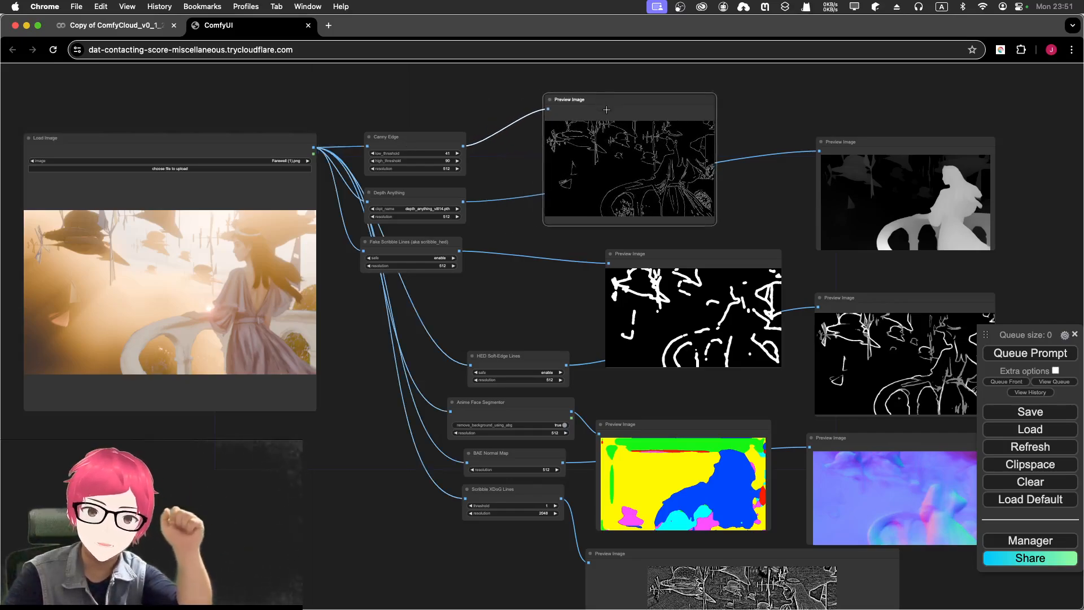